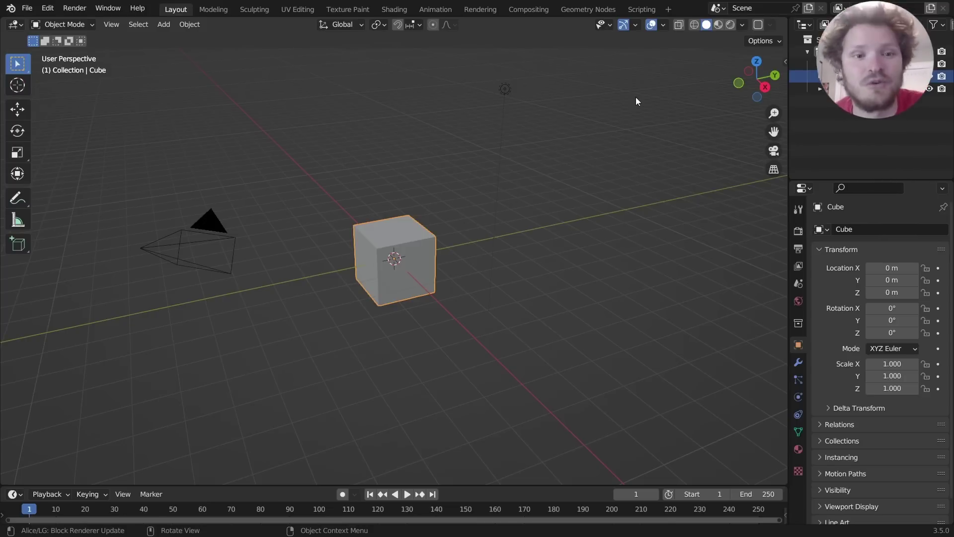
Select all and delete the default cube, camera and light
key(a)
key(x)
click(344, 168)
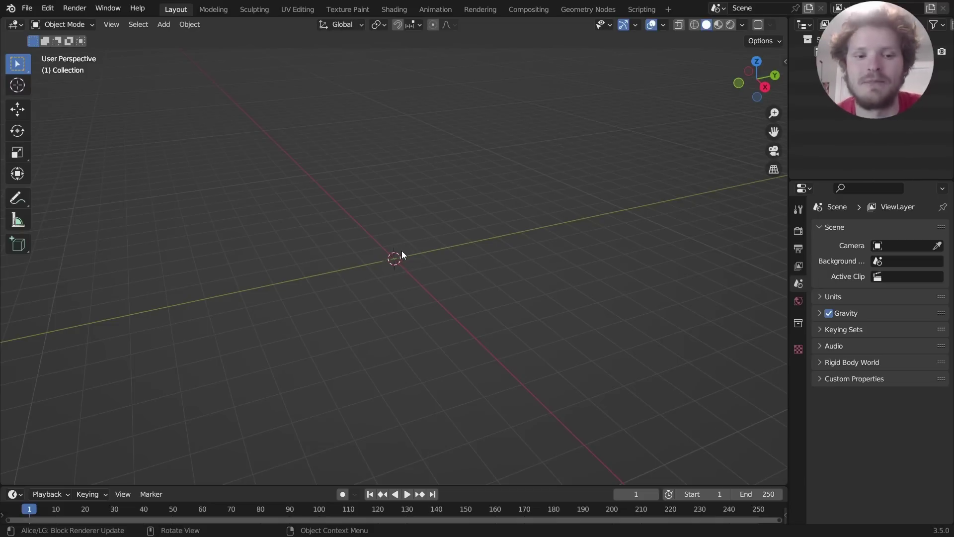
Add a cube and scale it flat on Z and long on X into a mattress slab
key(shift+a)
click(450, 235)
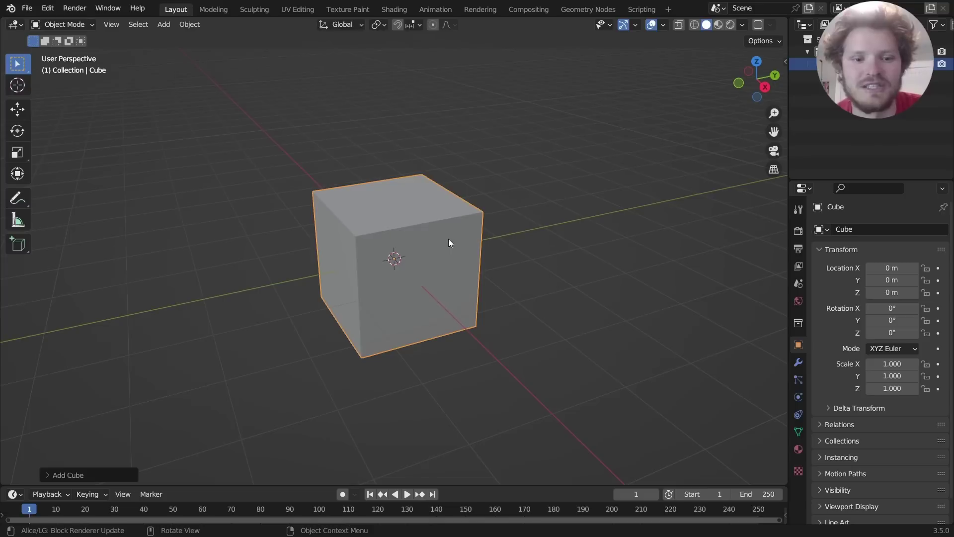
key(Tab)
key(s)
key(z)
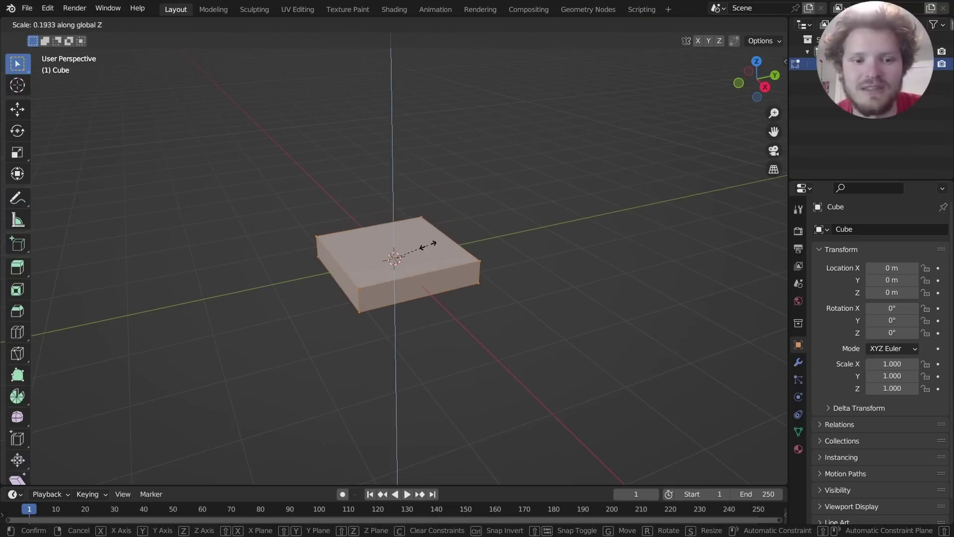
click(428, 244)
key(s)
key(x)
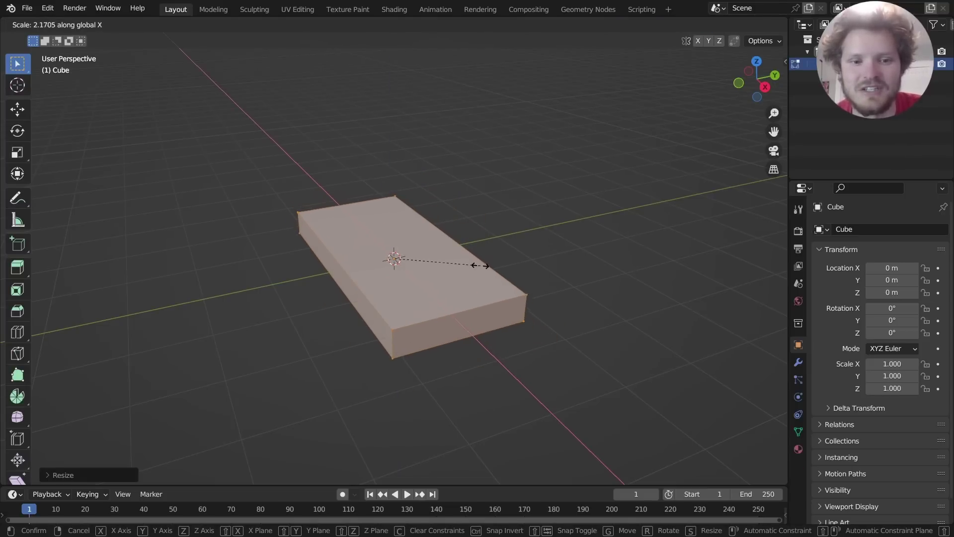
click(479, 266)
middle_drag(480, 266, 468, 270)
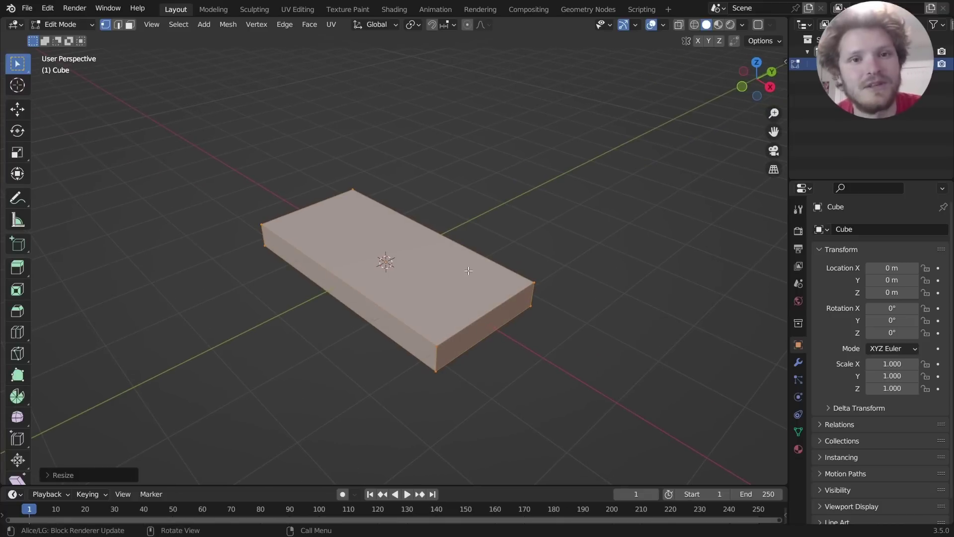
key(s)
key(z)
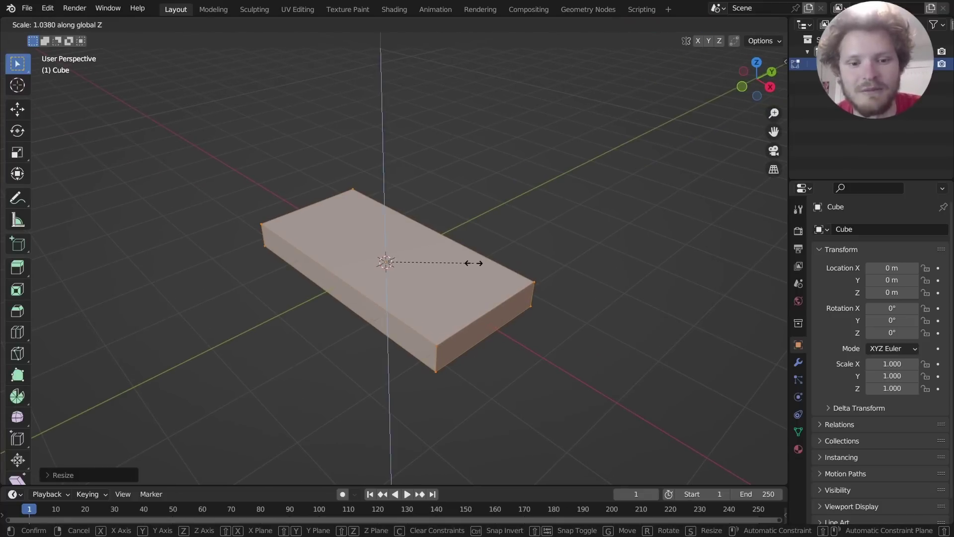
click(475, 260)
Bevel the slab's edges with several rounded segments
scroll(533, 226, up, 3)
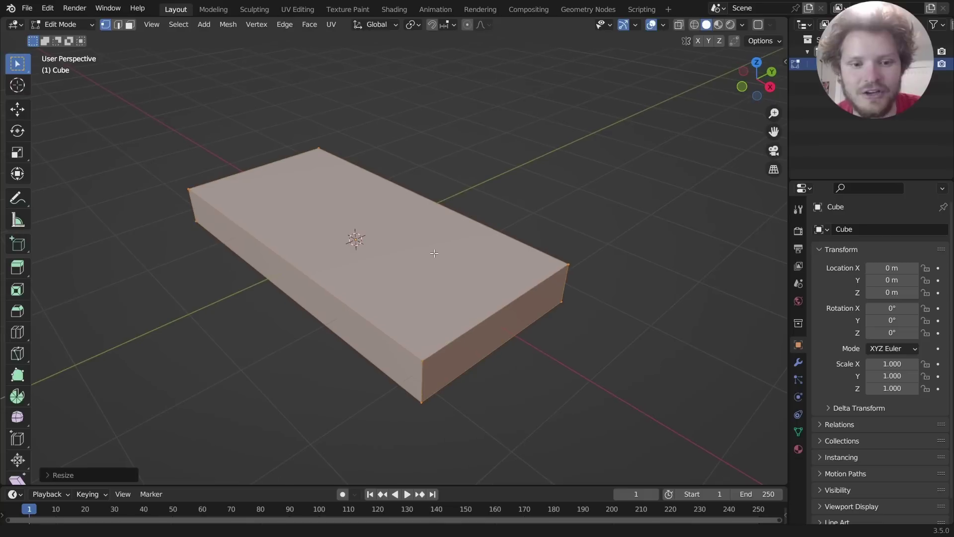
key(ctrl+b)
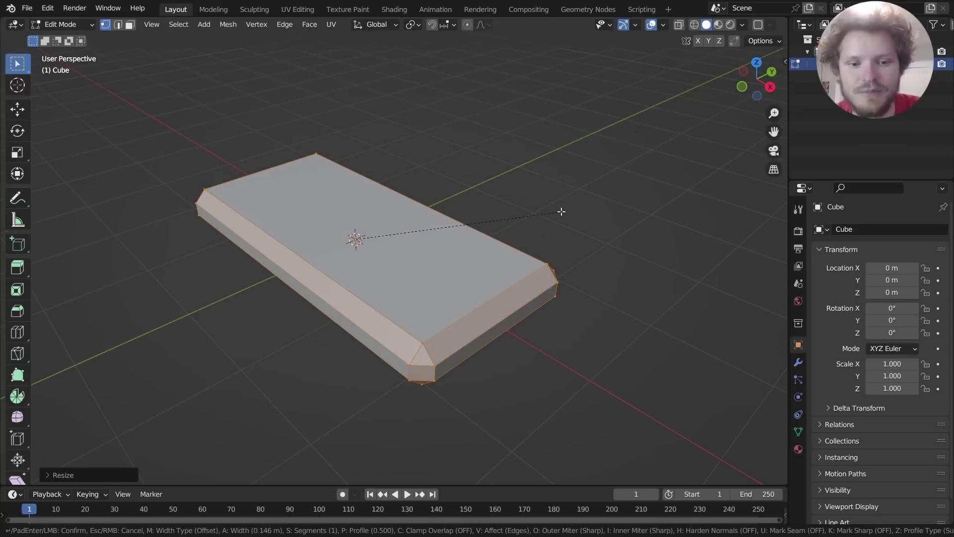
scroll(562, 211, up, 4)
scroll(562, 211, up, 2)
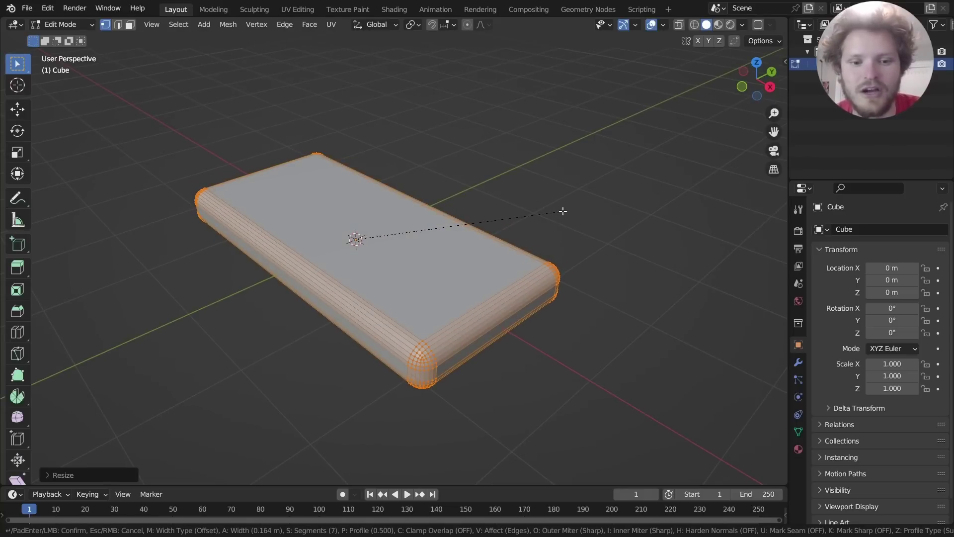
click(562, 211)
Apply Shade Smooth to the beveled mattress slab
key(Tab)
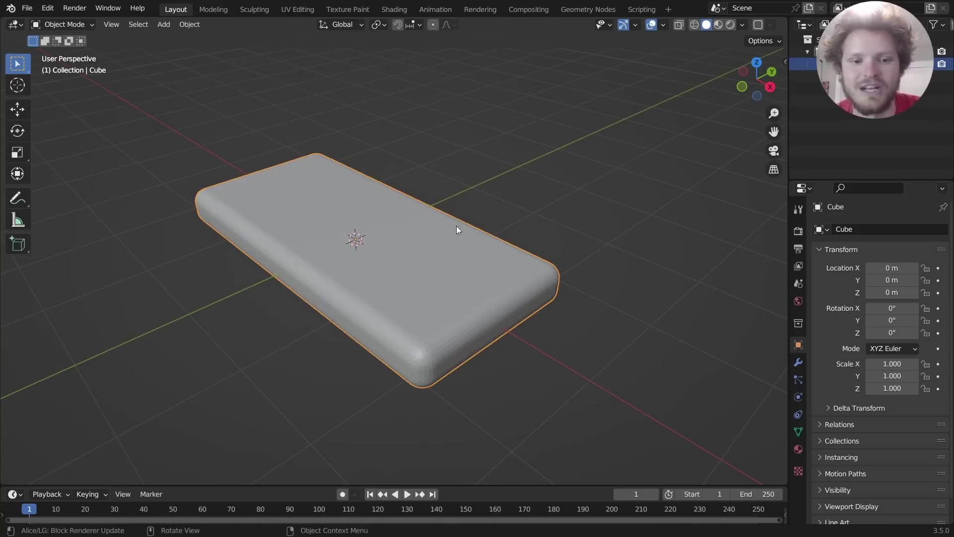
right_click(439, 222)
click(445, 225)
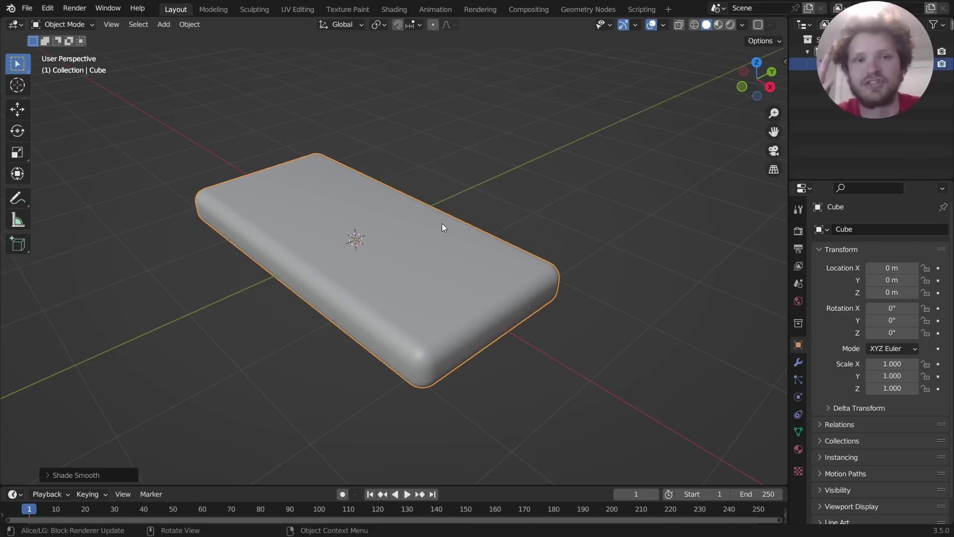
middle_drag(401, 198, 345, 231)
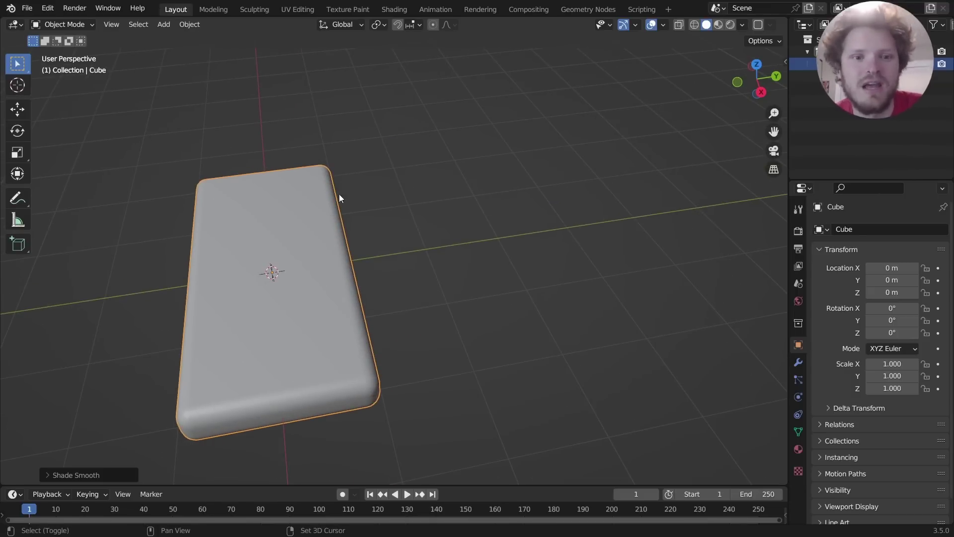
Add a second cube, move it to Y 3.7276 m and flatten it vertically
key(shift+a)
mouse_move(331, 189)
click(375, 201)
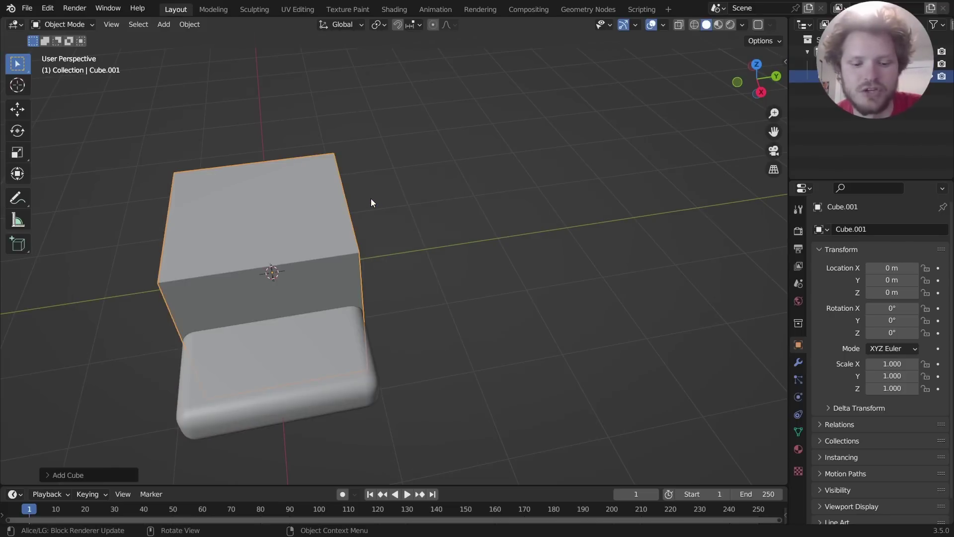
key(g)
key(y)
click(652, 196)
shift+middle_drag(651, 196, 606, 187)
key(Tab)
key(s)
key(z)
key(z)
click(440, 226)
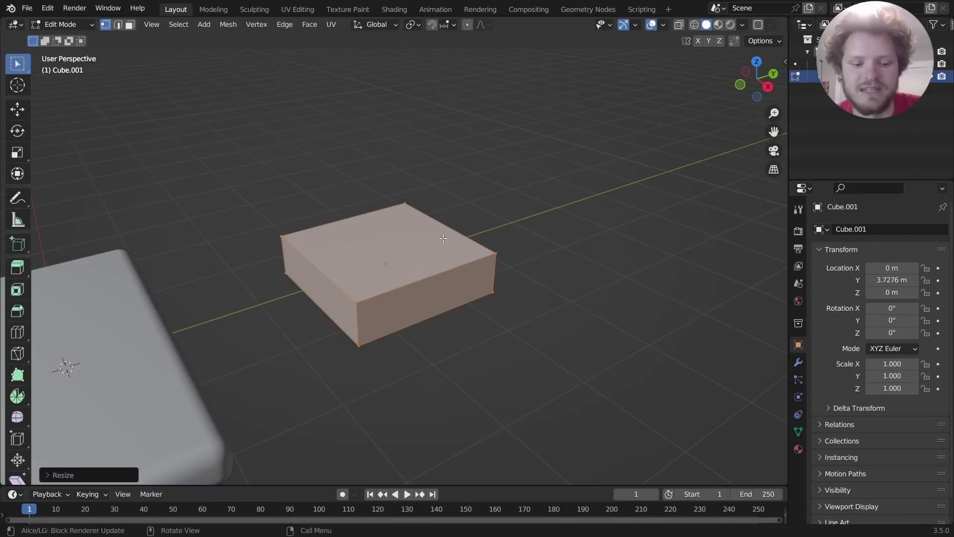
Add a centred edge loop, then several evenly spaced loops across the cube
key(ctrl+r)
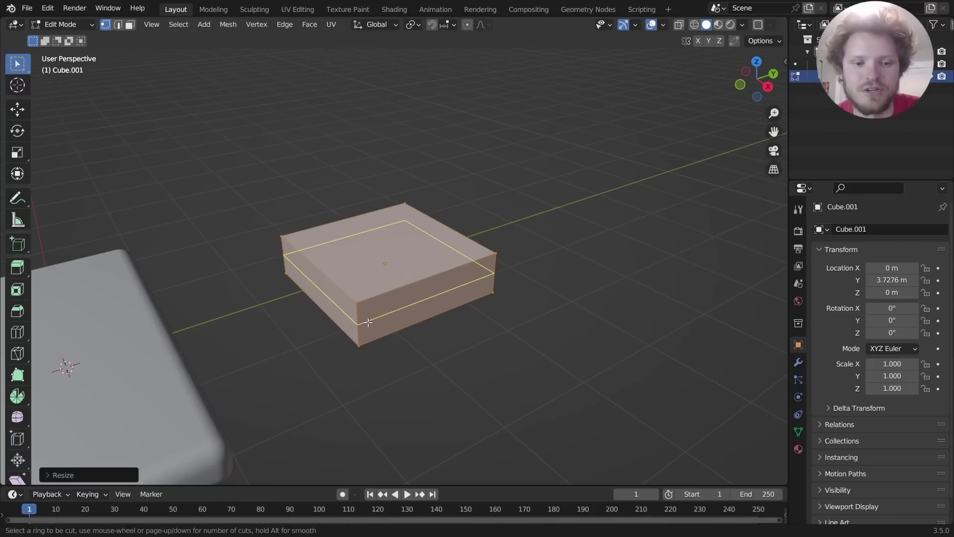
click(364, 322)
right_click(364, 322)
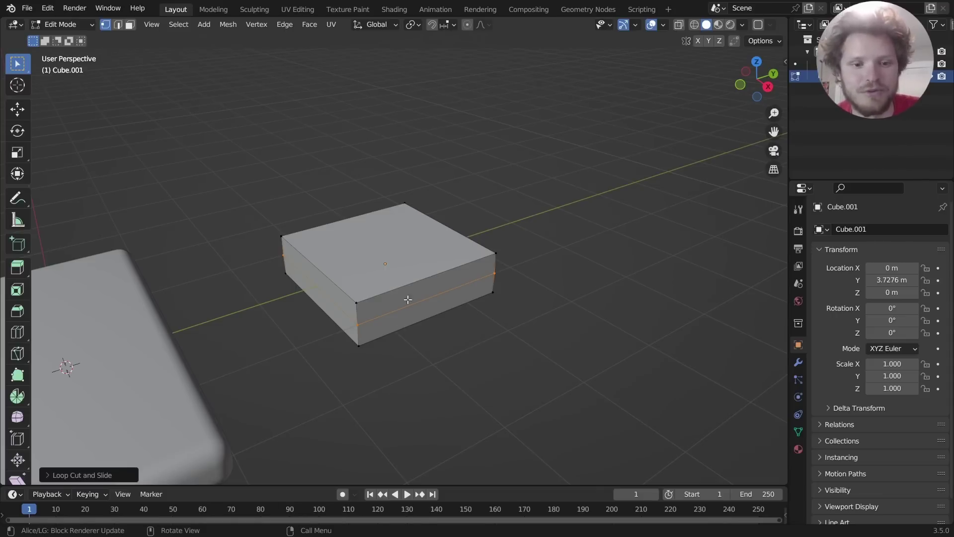
scroll(408, 299, up, 2)
key(ctrl+r)
scroll(413, 288, up, 4)
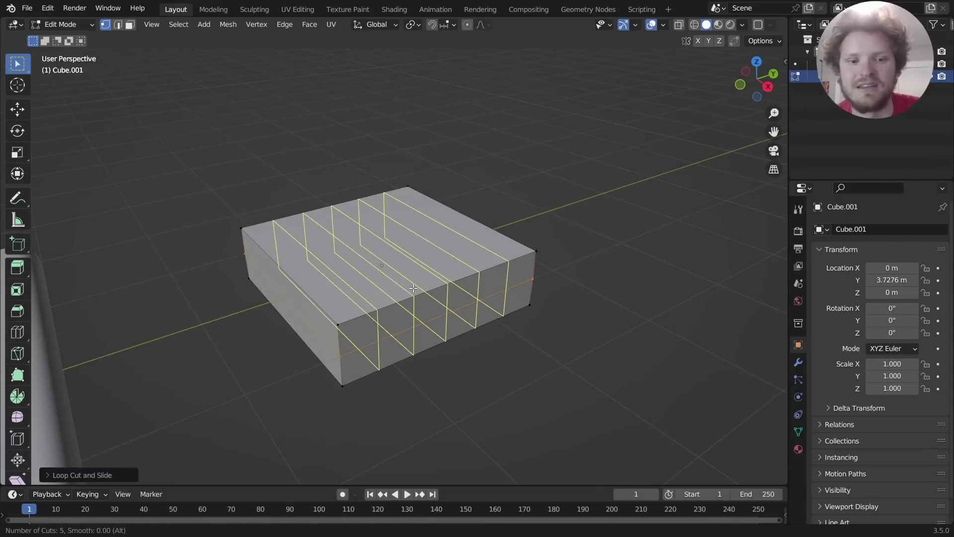
scroll(414, 288, up, 12)
click(414, 288)
right_click(414, 288)
Cut multiple loops in the other direction and select the middle side edge loop
key(ctrl+r)
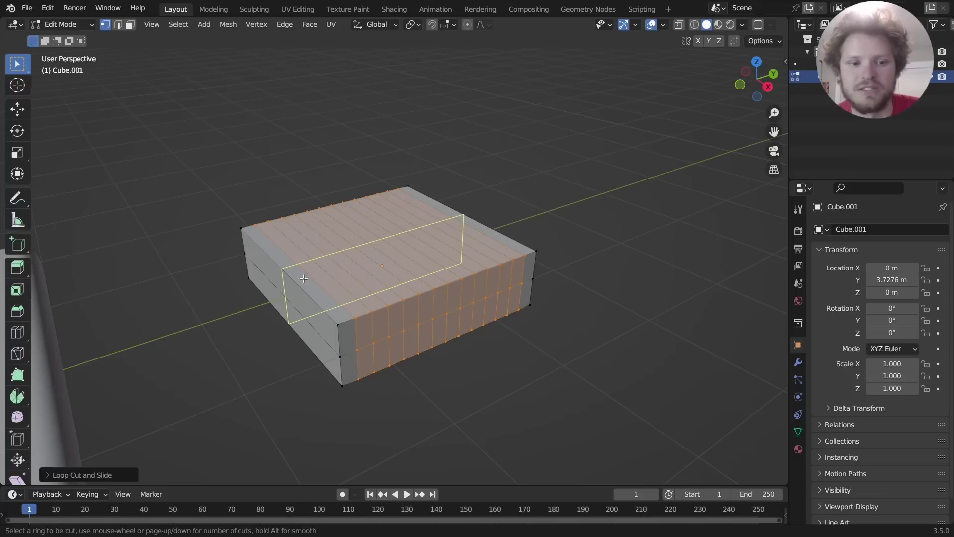
scroll(303, 279, up, 18)
click(298, 280)
right_click(298, 279)
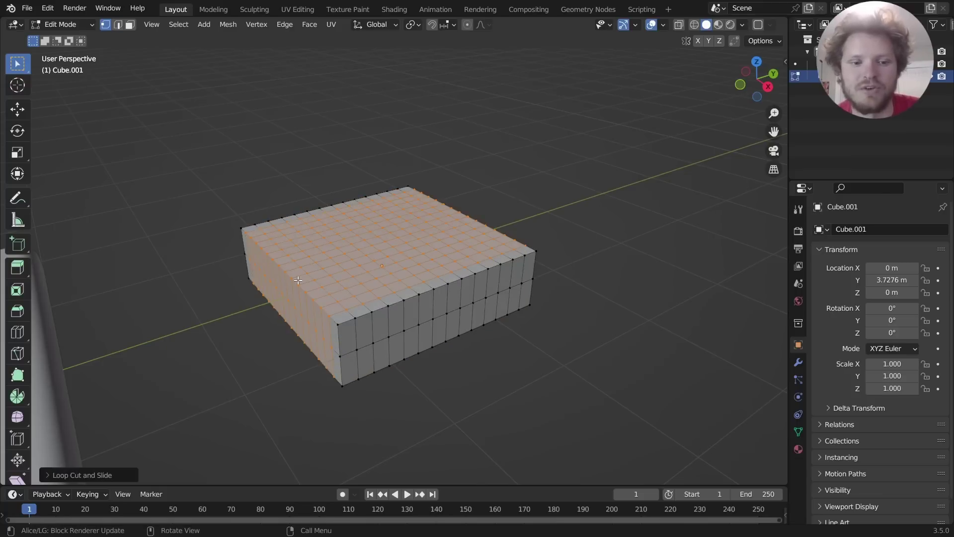
key(2)
alt+click(363, 344)
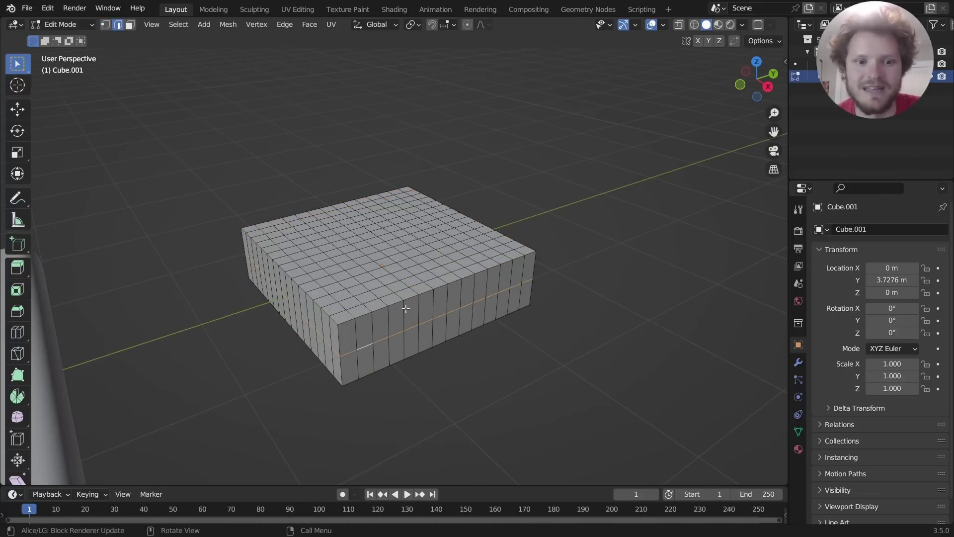
key(Tab)
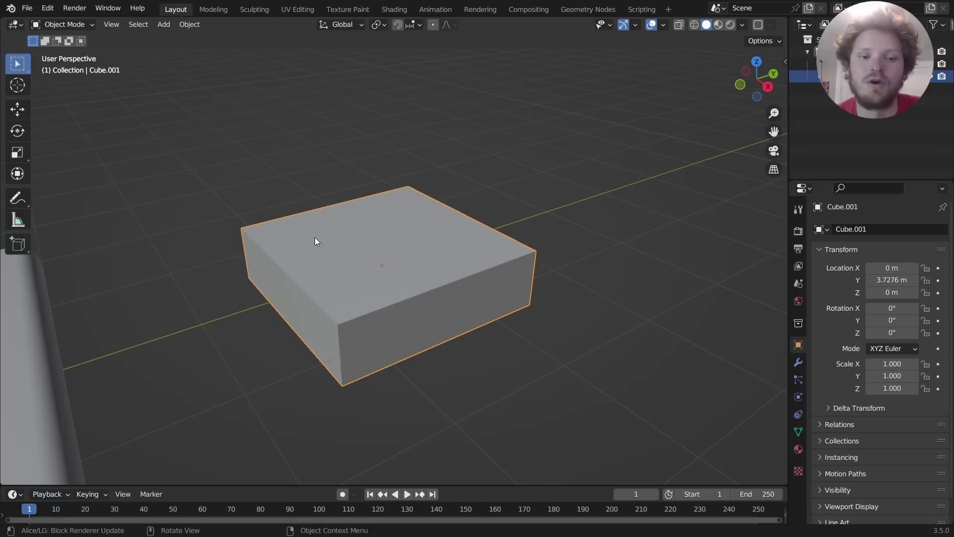
Add Cloth physics to Cube.001 and test-play the simulation
click(798, 397)
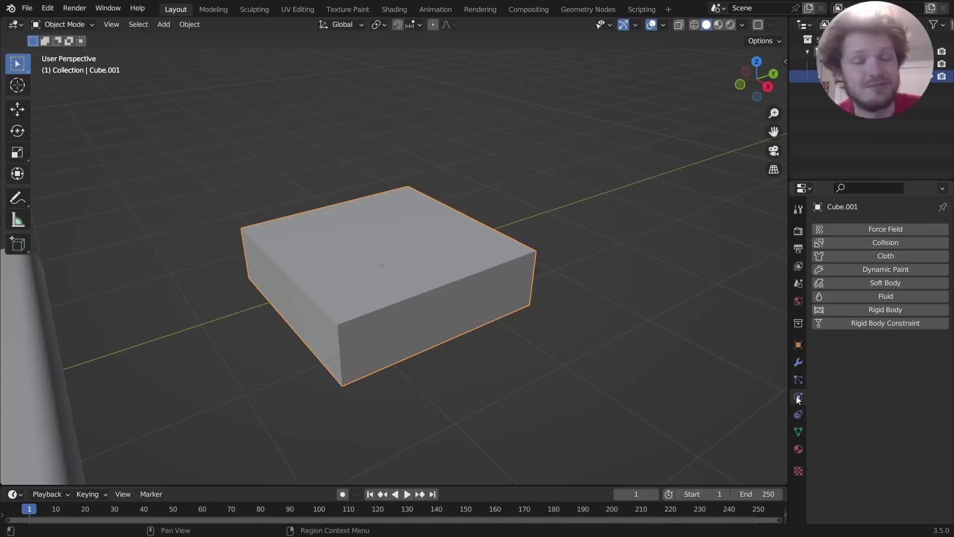
click(877, 256)
key(space)
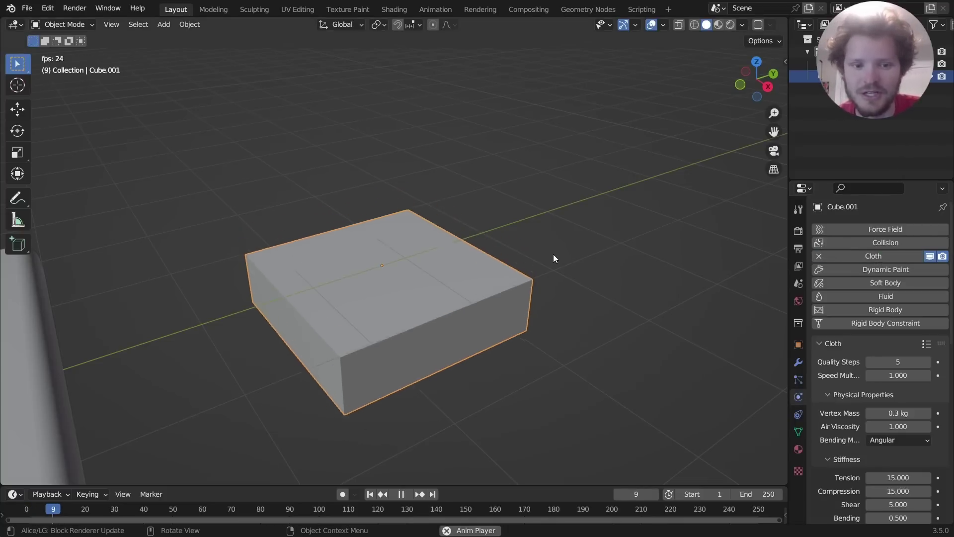
key(Escape)
Set the cloth's Field Weights Gravity to 0 and replay the simulation
scroll(840, 420, down, 15)
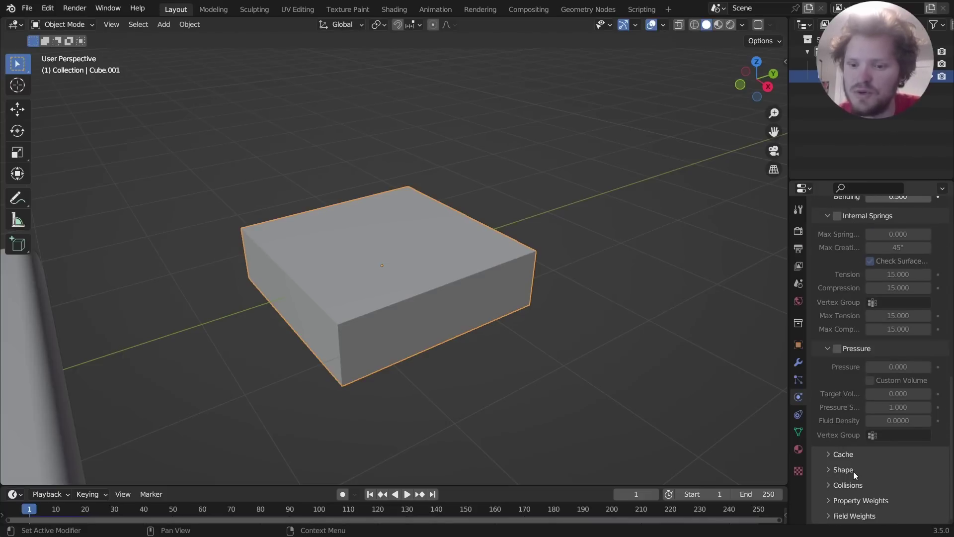
click(854, 515)
scroll(859, 497, down, 6)
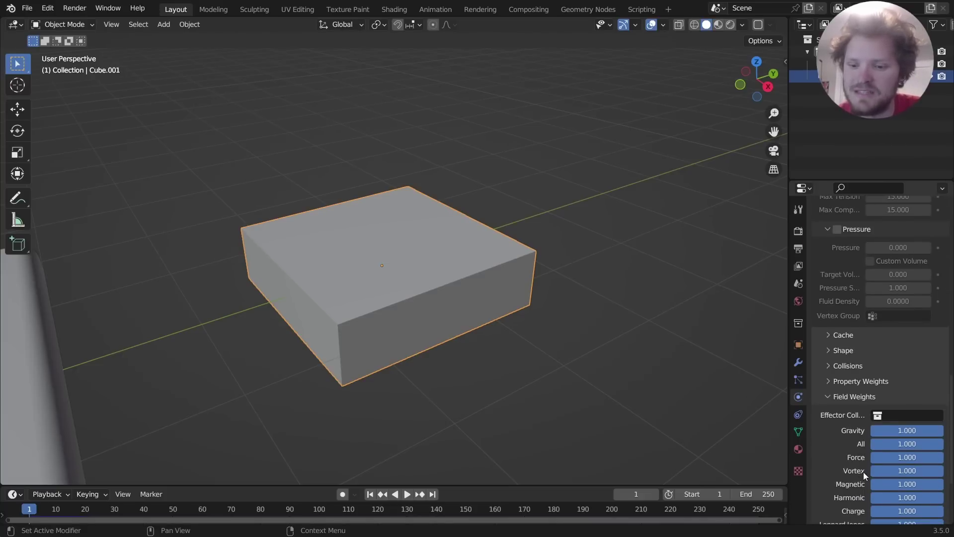
drag(907, 430, 848, 431)
key(space)
key(space)
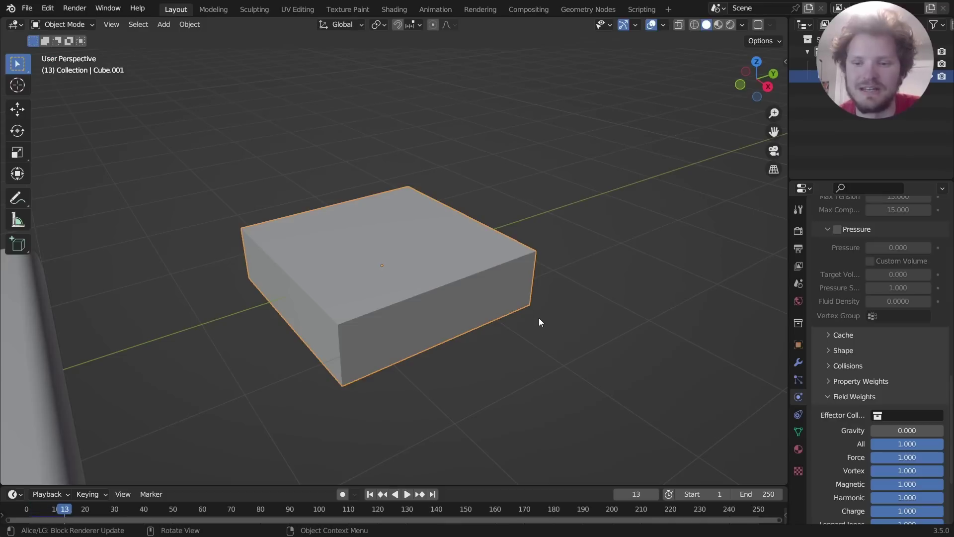
key(shift+Left)
Enable cloth Pressure and raise it to 3.8 to inflate the cube
click(836, 229)
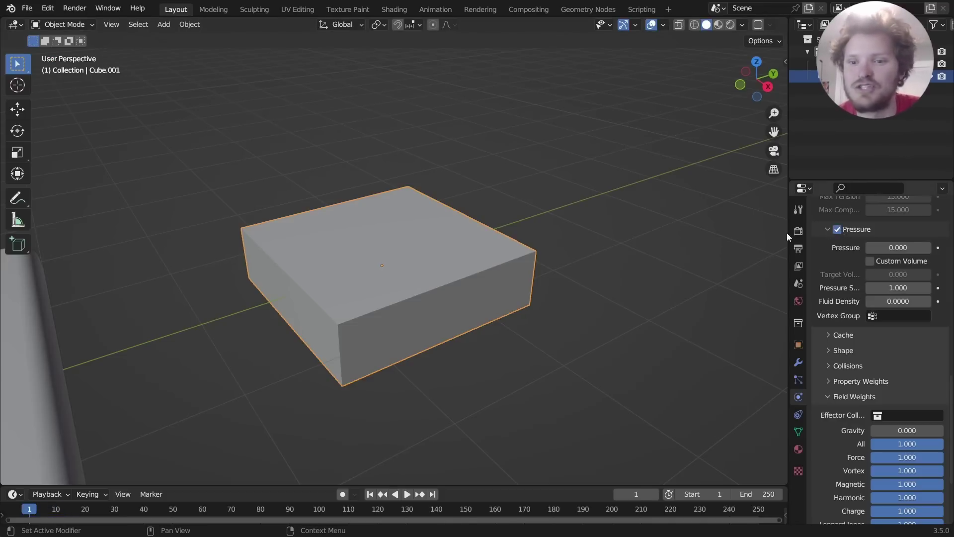
key(space)
mouse_move(888, 247)
mouse_down()
mouse_move(917, 247)
mouse_move(903, 247)
mouse_up()
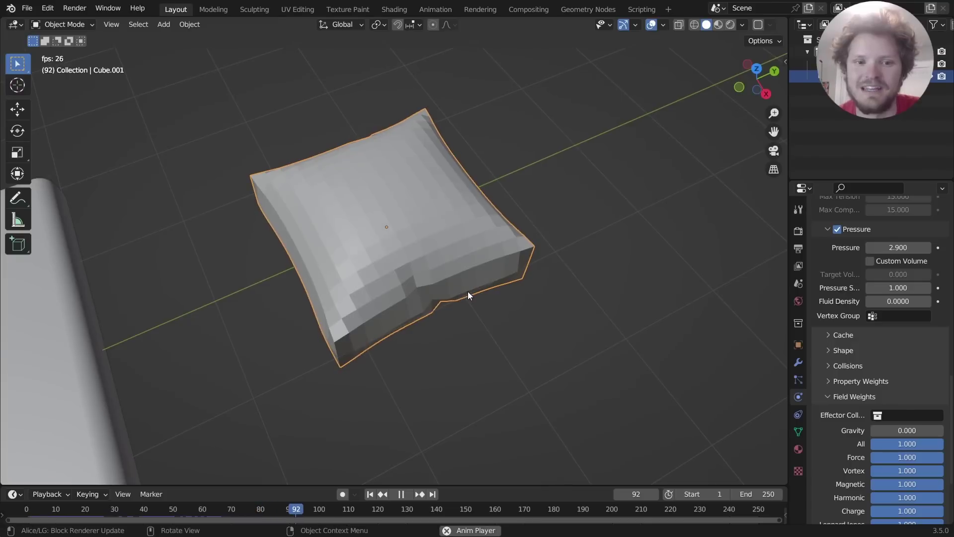
key(space)
key(shift+Left)
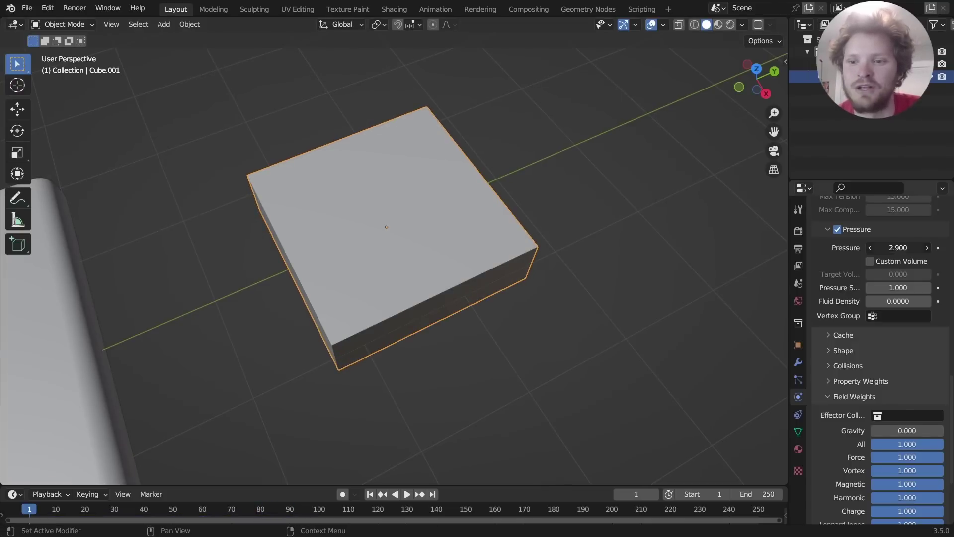
key(space)
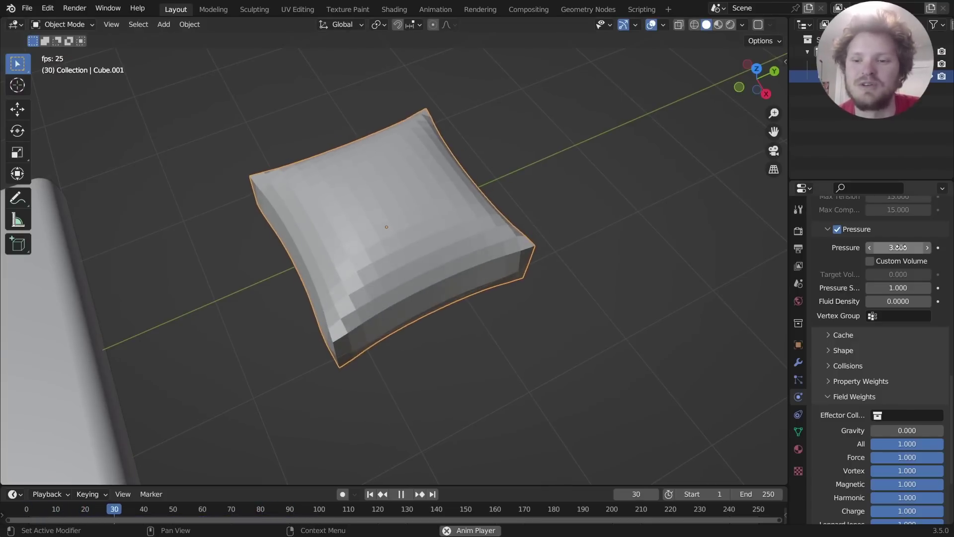
key(space)
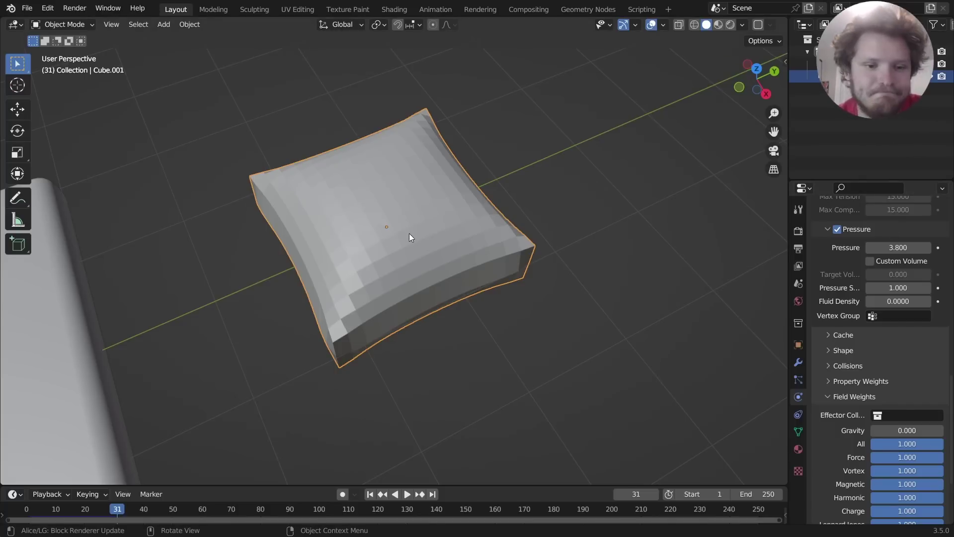
key(space)
middle_drag(408, 240, 398, 236)
Set Pressure Scale to 2.3 and Fluid Density to 0.0065
mouse_move(897, 288)
mouse_down()
mouse_move(919, 288)
mouse_move(883, 289)
mouse_move(912, 288)
mouse_up()
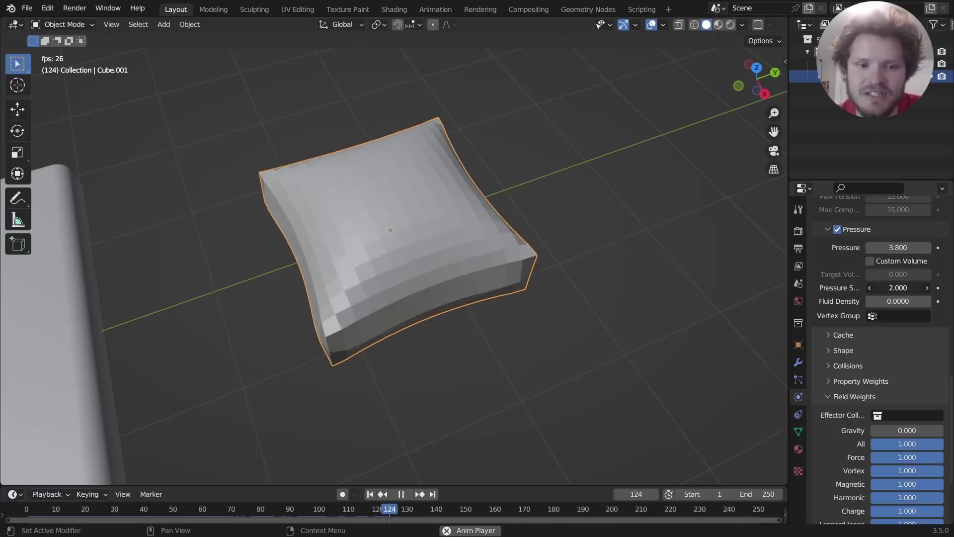
click(898, 288)
text(2.3)
key(Return)
click(898, 301)
text(0.013)
key(Return)
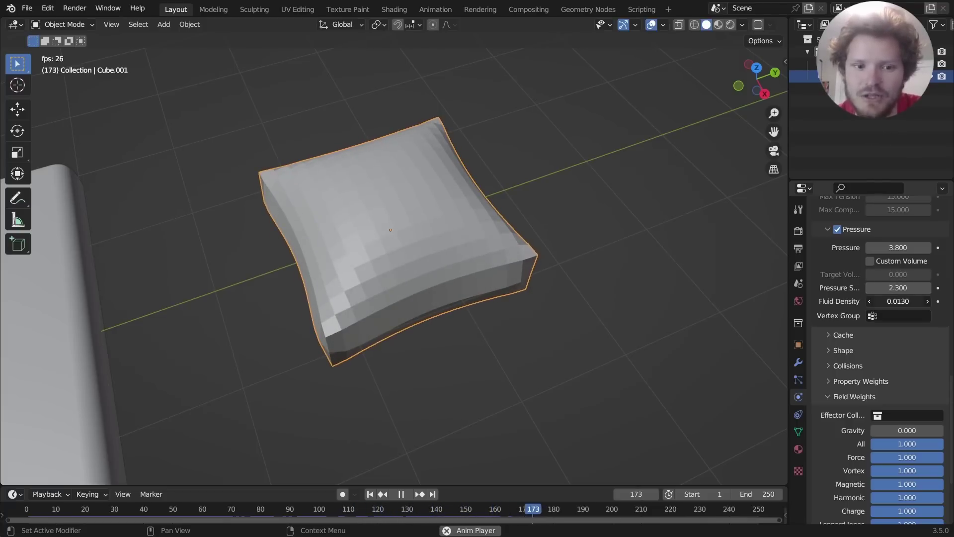
click(898, 301)
text(0.0065)
key(Return)
key(space)
middle_drag(497, 288, 417, 229)
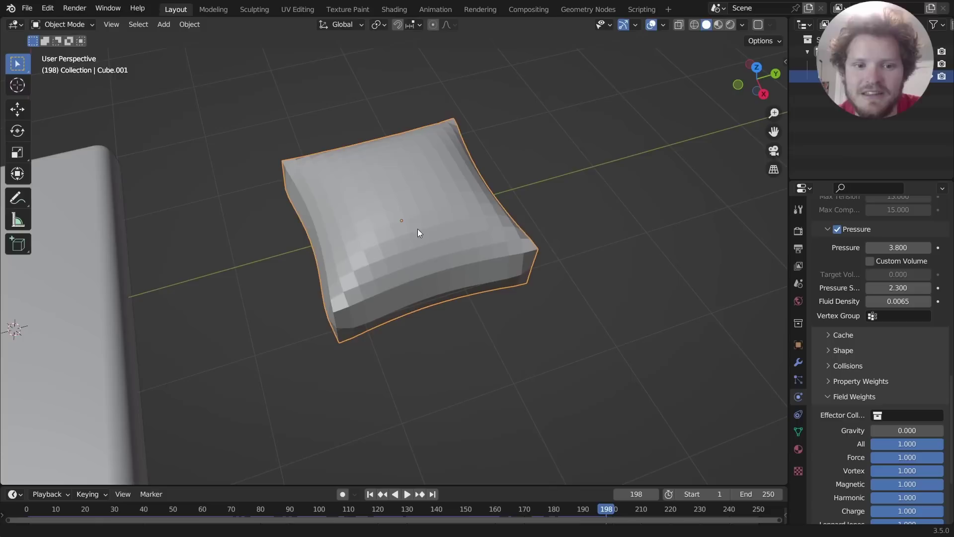
Apply the Cloth modifier to bake the inflated pillow shape
click(799, 363)
click(913, 252)
click(886, 264)
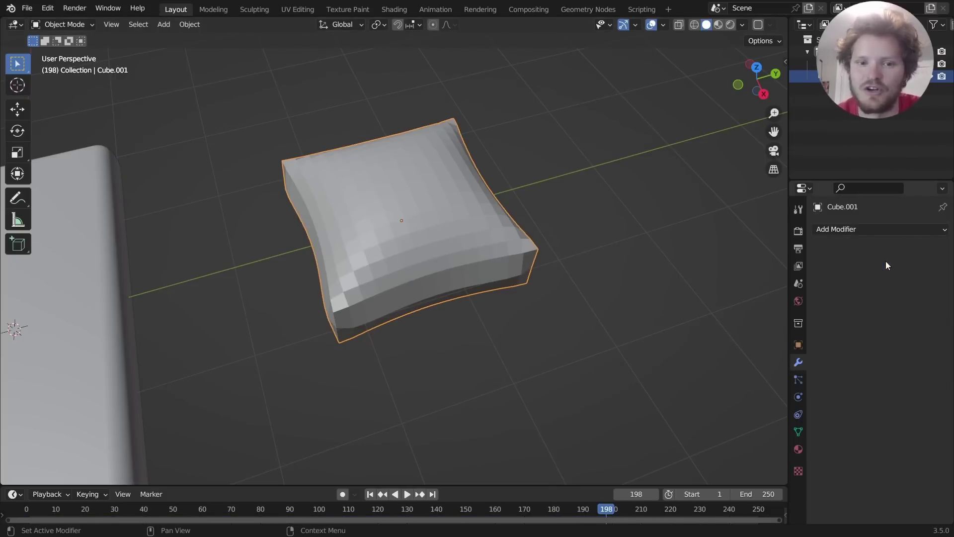
middle_drag(494, 209, 513, 194)
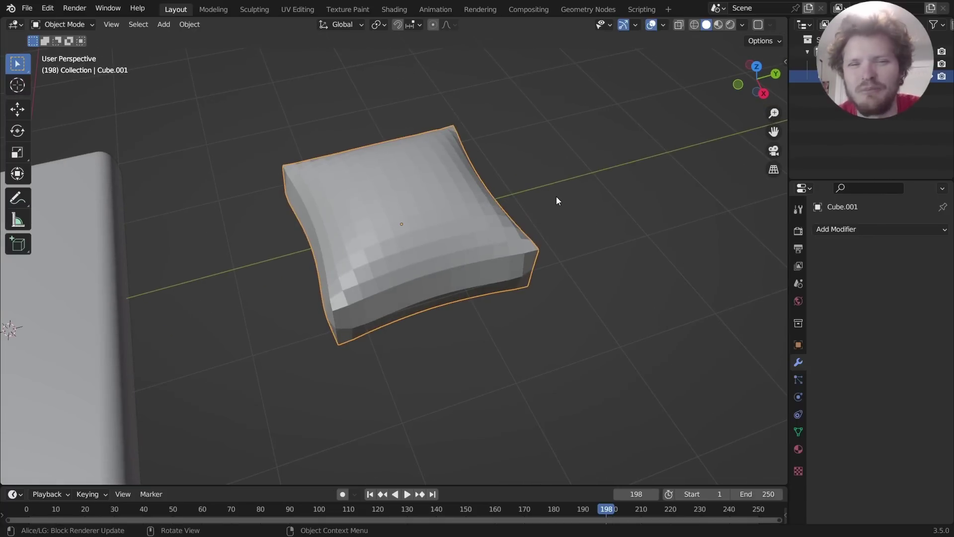
Select the whole cushion mesh and scale it down slightly along Z
key(Tab)
middle_drag(532, 219, 611, 183)
key(a)
key(s)
key(z)
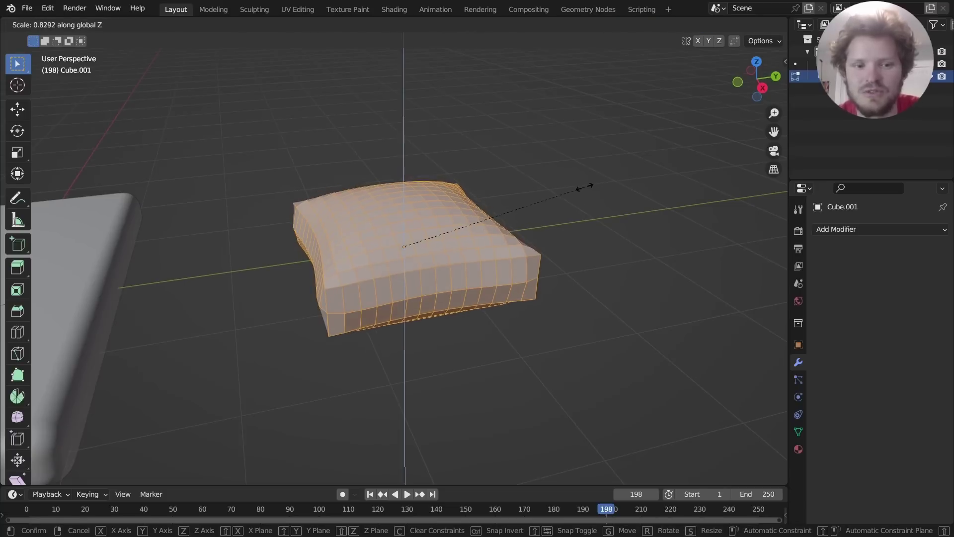
click(560, 192)
key(Tab)
middle_drag(450, 196, 420, 249)
scroll(462, 211, up, 3)
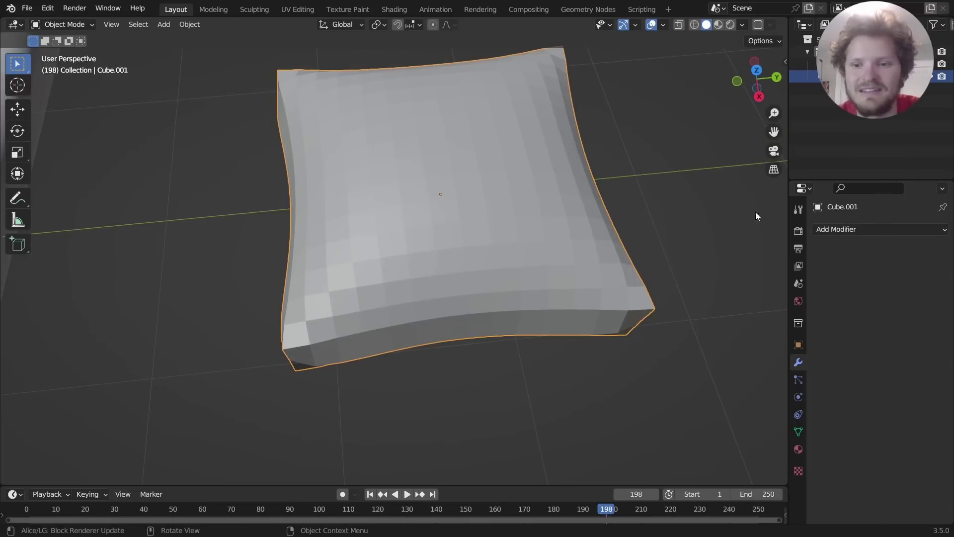
Add a Subdivision Surface modifier at viewport level 2 and apply it
click(845, 226)
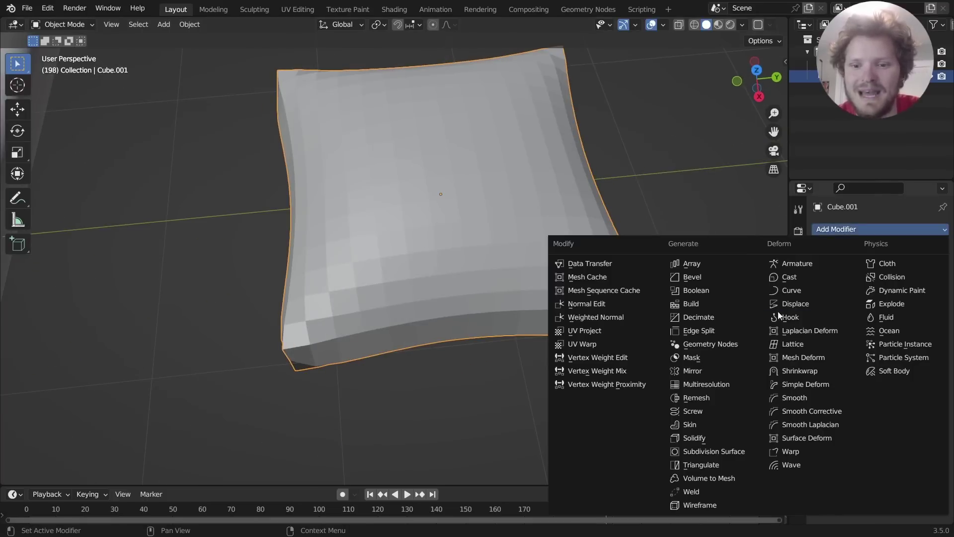
click(727, 451)
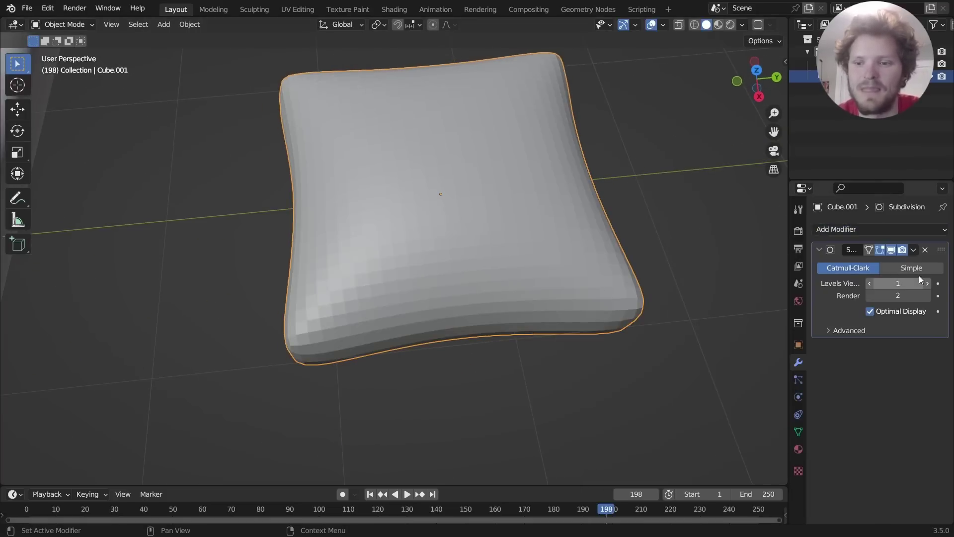
mouse_move(426, 228)
middle_down()
mouse_move(485, 251)
mouse_move(444, 222)
middle_up()
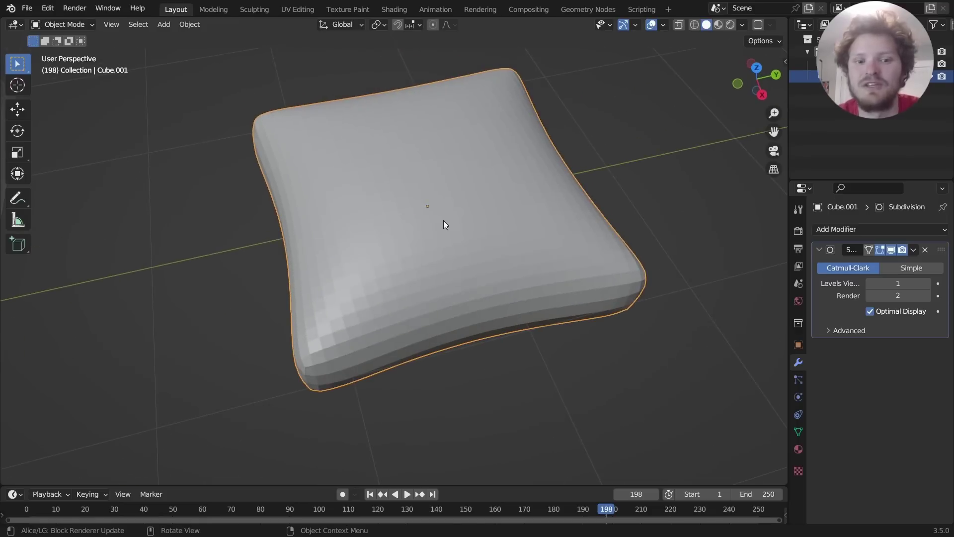
click(927, 283)
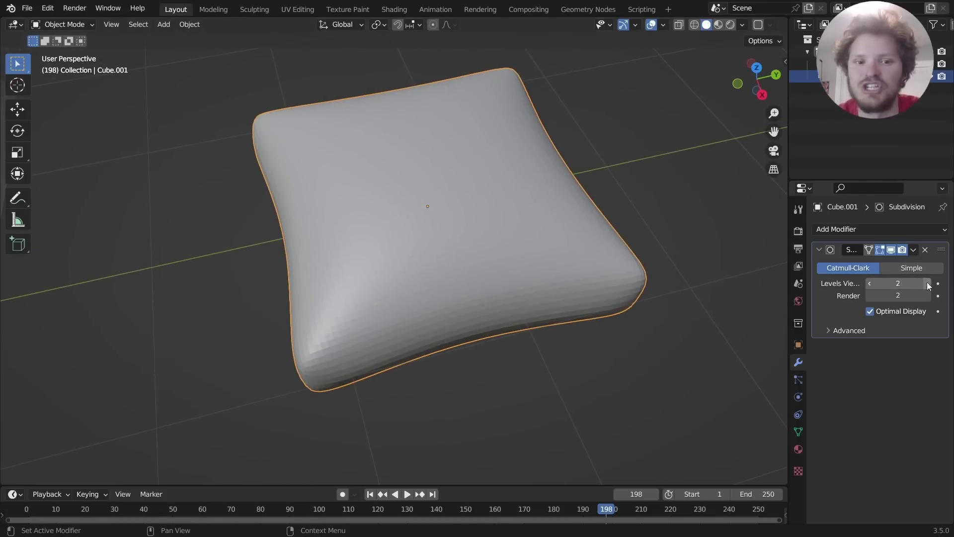
middle_drag(417, 125, 400, 165)
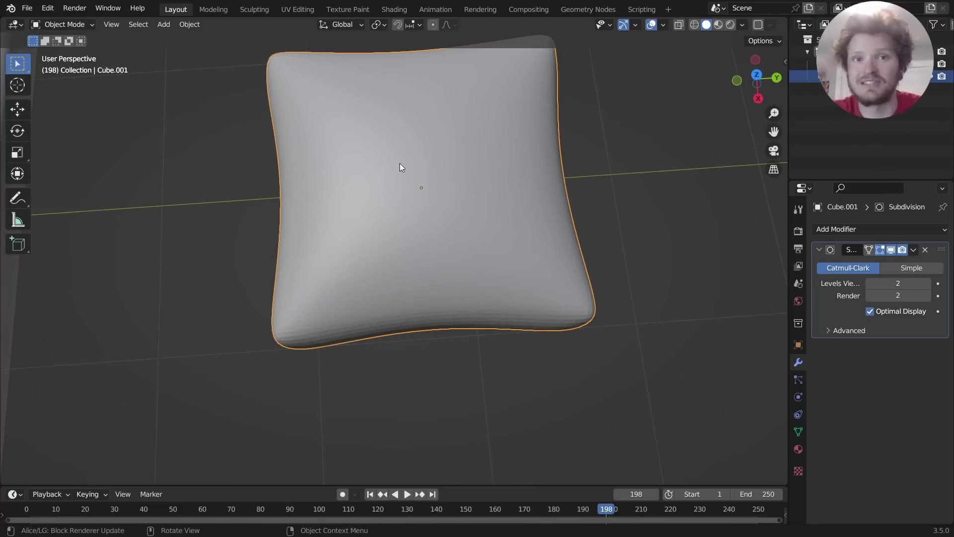
key(ctrl+a)
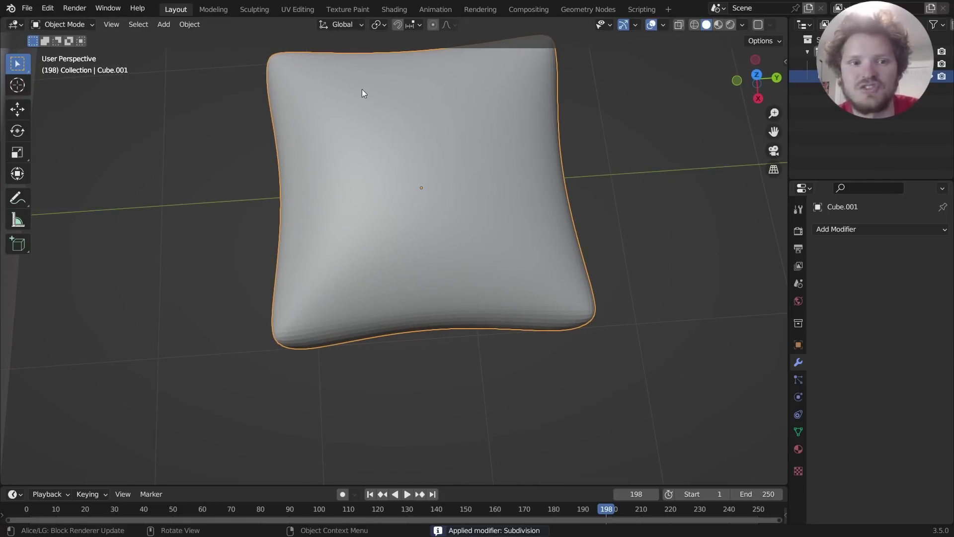
middle_drag(437, 66, 395, 173)
key(Tab)
key(Tab)
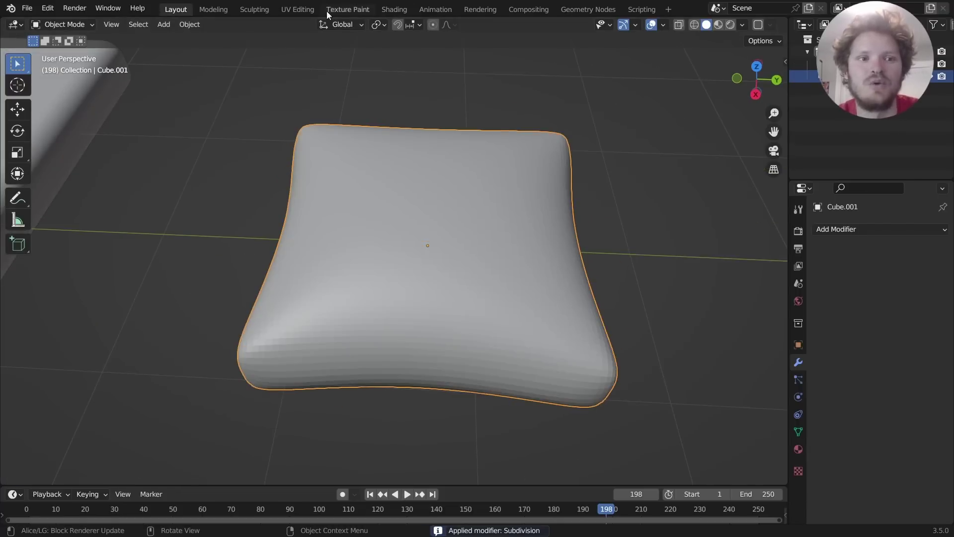
Switch to the Sculpting workspace and test a Draw stroke, then undo it
click(255, 9)
mouse_move(239, 189)
middle_down()
mouse_move(425, 248)
mouse_move(434, 239)
middle_up()
scroll(434, 238, up, 3)
mouse_move(434, 238)
mouse_down()
mouse_move(441, 243)
mouse_move(471, 202)
mouse_up()
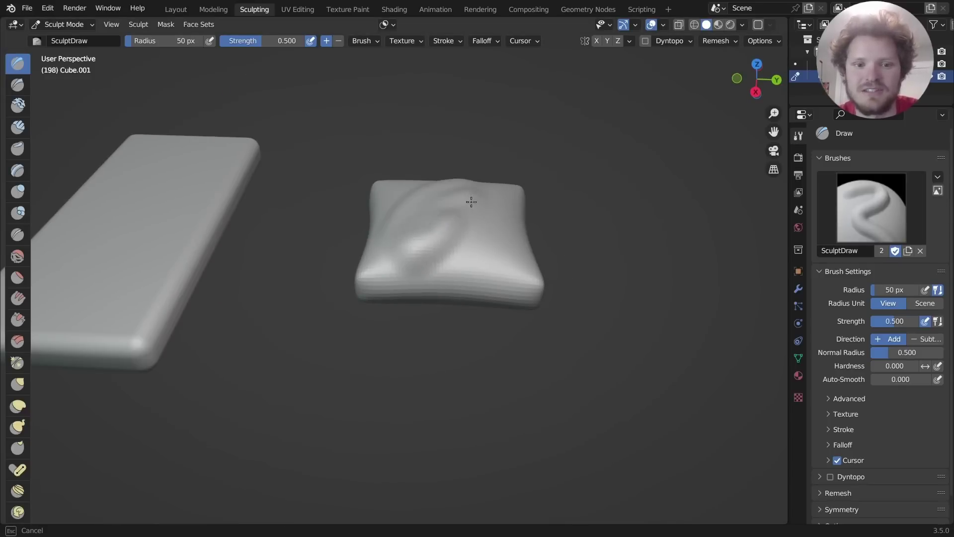
key(ctrl+z)
scroll(19, 315, down, 10)
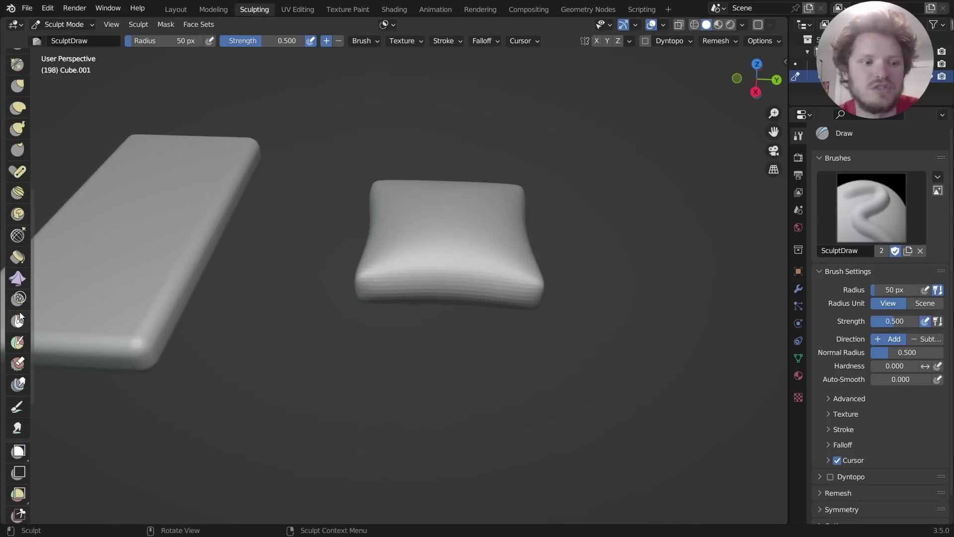
With the Cloth brush, sculpt wrinkles across the cushion's right side and top
click(17, 278)
middle_drag(416, 252, 398, 262)
drag(432, 262, 405, 253)
middle_drag(404, 253, 507, 246)
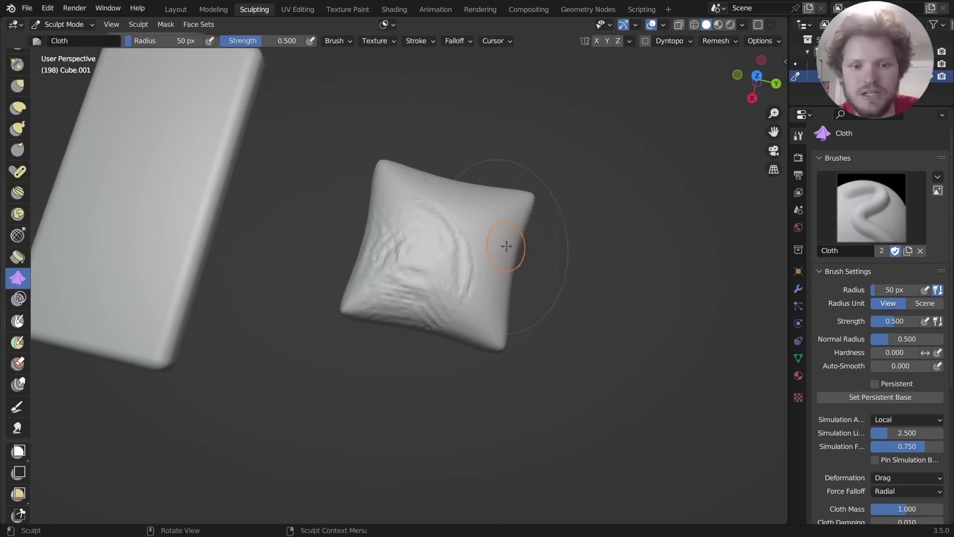
drag(505, 244, 444, 225)
mouse_move(492, 321)
mouse_down()
mouse_move(460, 298)
mouse_move(403, 189)
mouse_move(432, 213)
mouse_up()
mouse_move(432, 214)
middle_down()
mouse_move(446, 226)
mouse_move(398, 303)
middle_up()
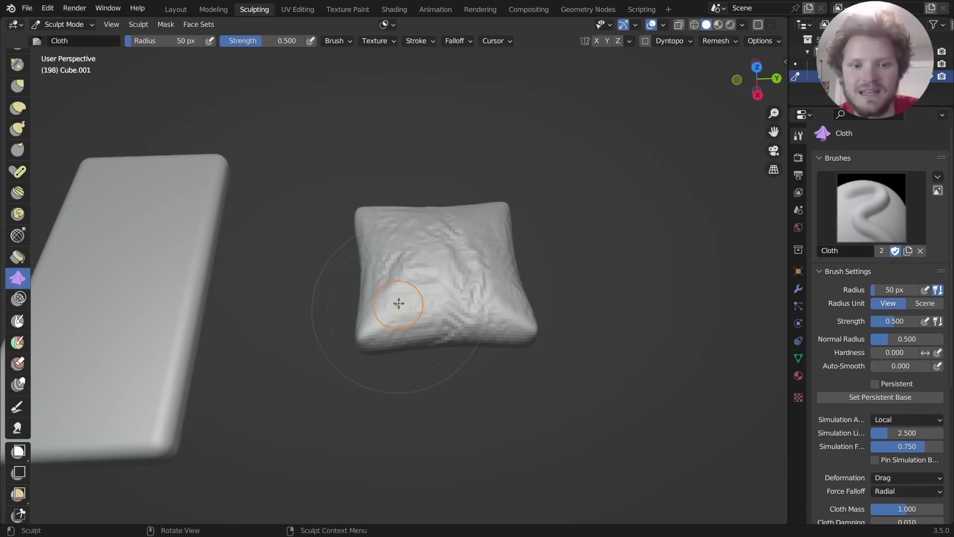
mouse_move(399, 303)
mouse_down()
mouse_move(434, 294)
mouse_move(415, 291)
mouse_up()
Add more cloth wrinkles to the cushion's top, lower edge and upper middle
mouse_move(415, 291)
middle_down()
mouse_move(447, 281)
mouse_move(351, 277)
middle_up()
drag(379, 228, 362, 234)
mouse_move(362, 234)
middle_down()
mouse_move(346, 268)
mouse_move(345, 228)
middle_up()
mouse_move(326, 361)
mouse_down()
mouse_move(319, 340)
mouse_move(326, 364)
mouse_up()
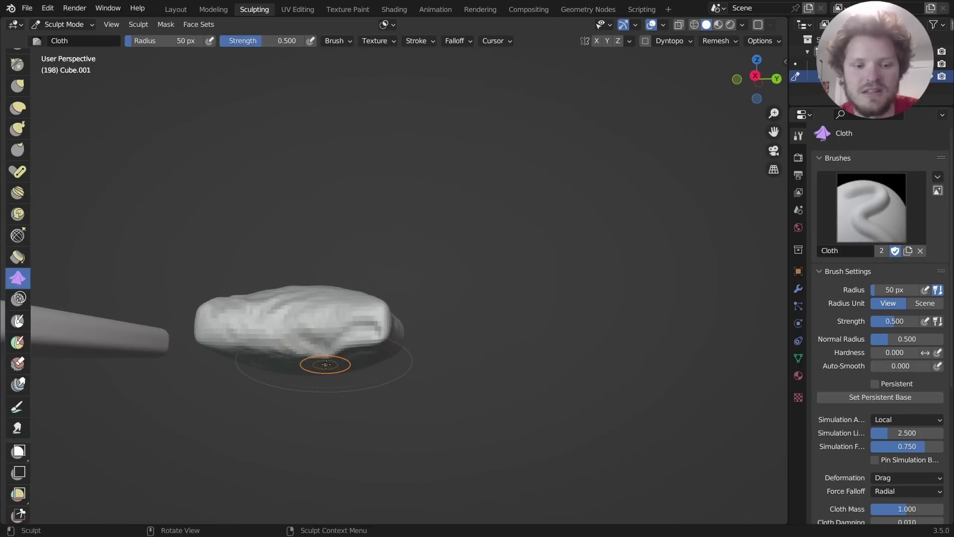
mouse_move(326, 364)
middle_down()
mouse_move(396, 336)
mouse_move(409, 369)
mouse_move(412, 359)
middle_up()
mouse_move(432, 299)
mouse_down()
mouse_move(454, 250)
mouse_move(442, 244)
mouse_up()
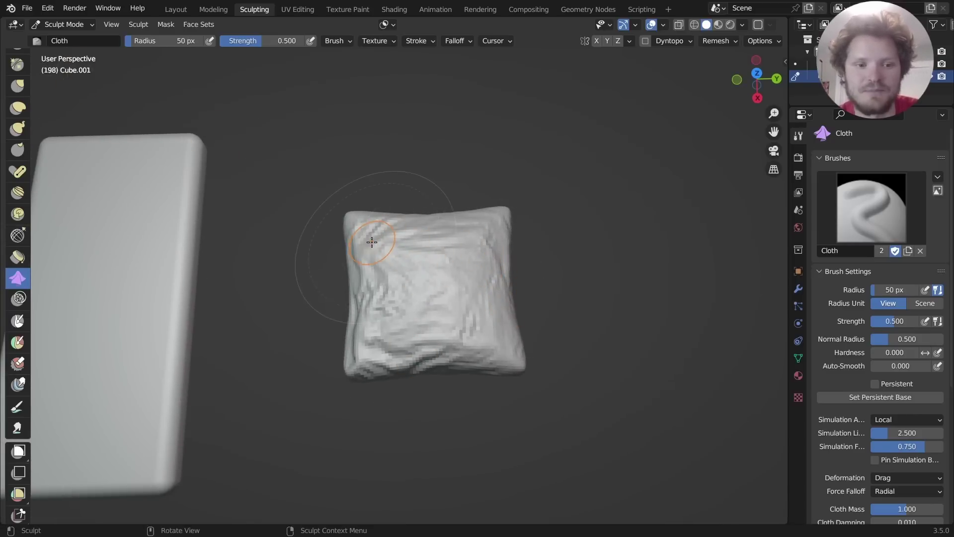
Back in the Layout workspace, apply smooth shading to the pillow cushion
click(176, 9)
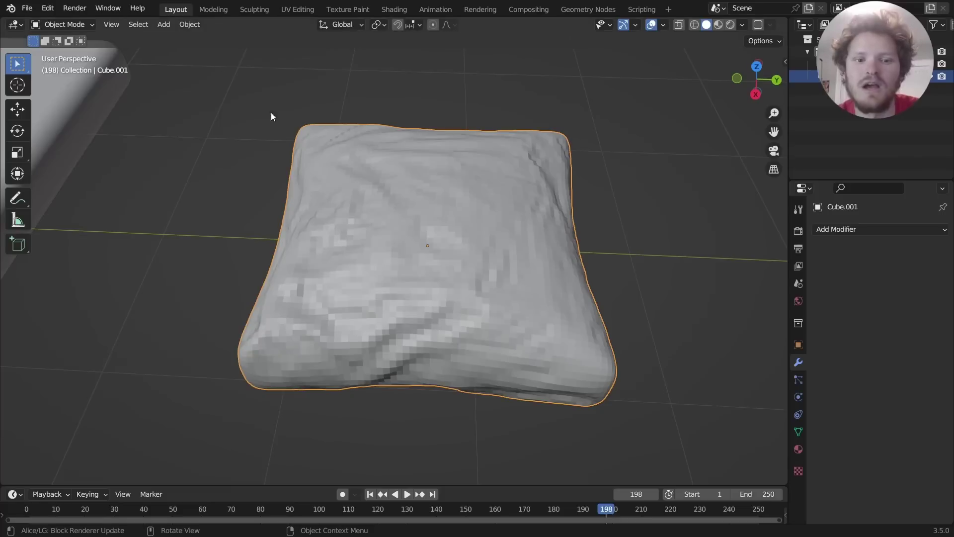
scroll(428, 210, down, 5)
right_click(405, 225)
click(404, 225)
middle_drag(451, 208, 444, 268)
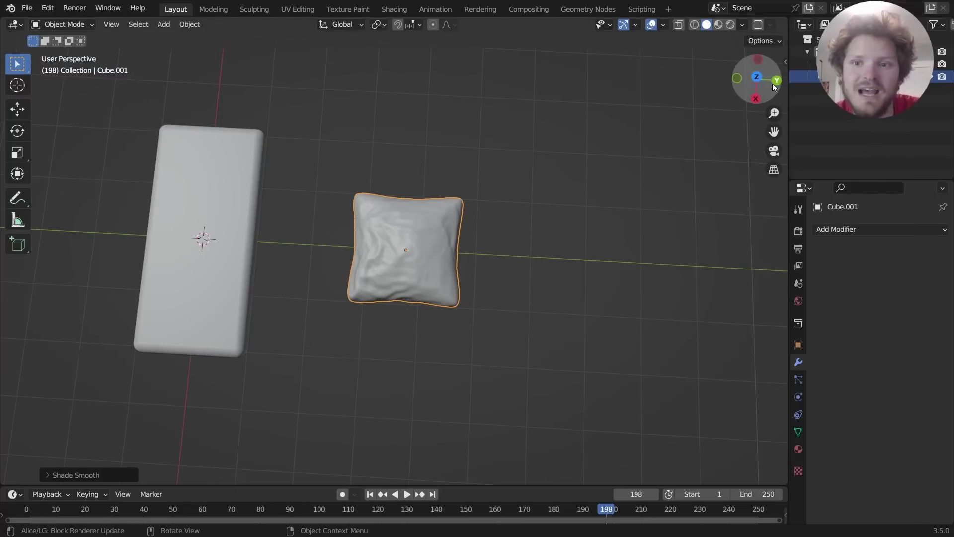
From the right view, rotate the pillow 90 degrees around X to stand it upright
click(761, 101)
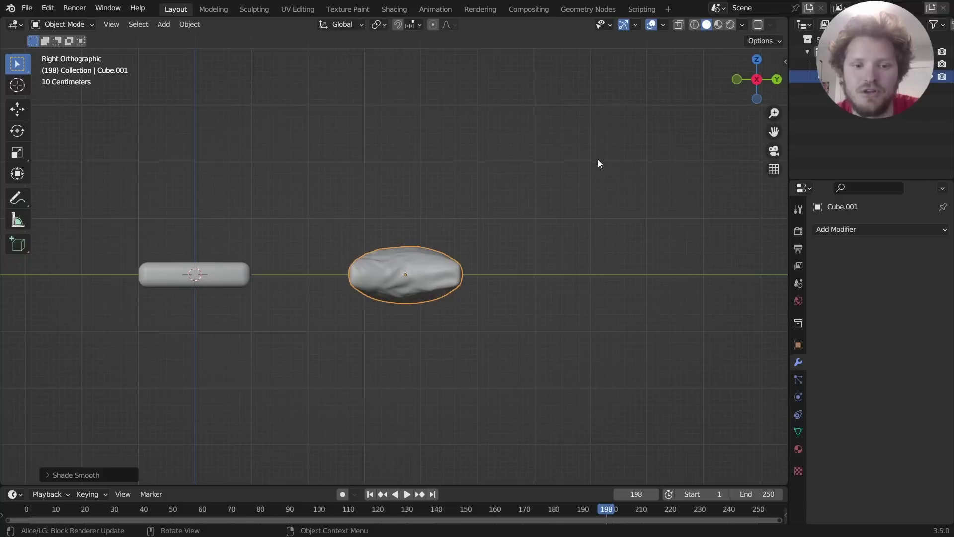
key(r)
key(x)
key(9)
key(0)
key(Return)
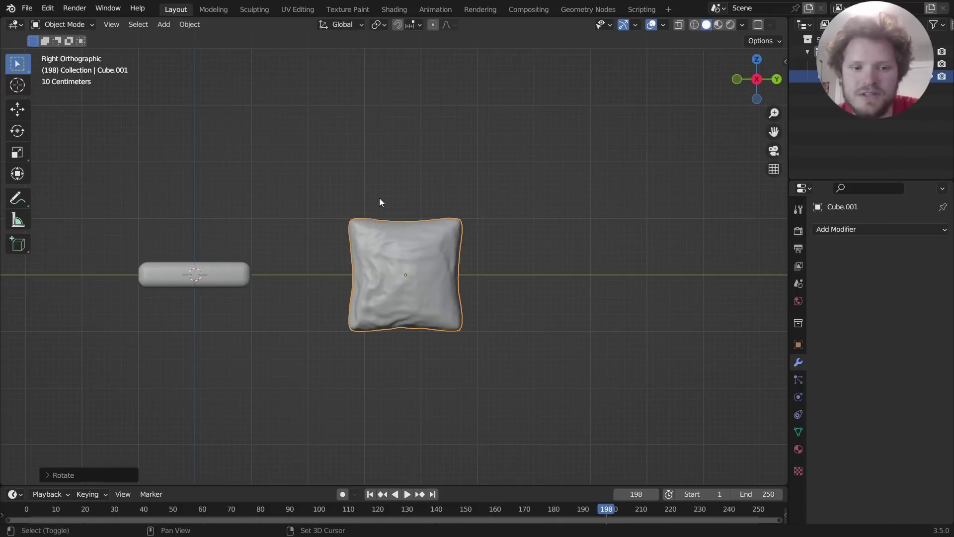
Scale the pillow down to about 0.43 and place it onto the bed slab
shift+middle_drag(380, 198, 538, 212)
key(s)
click(623, 258)
key(g)
click(379, 226)
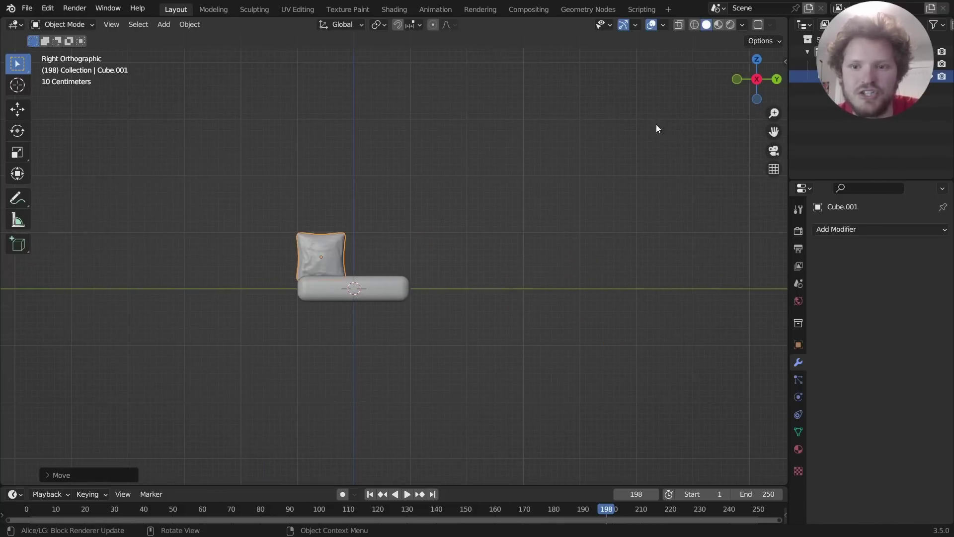
From the front view, tilt the pillow and slide it along X into position
click(738, 78)
key(r)
click(491, 180)
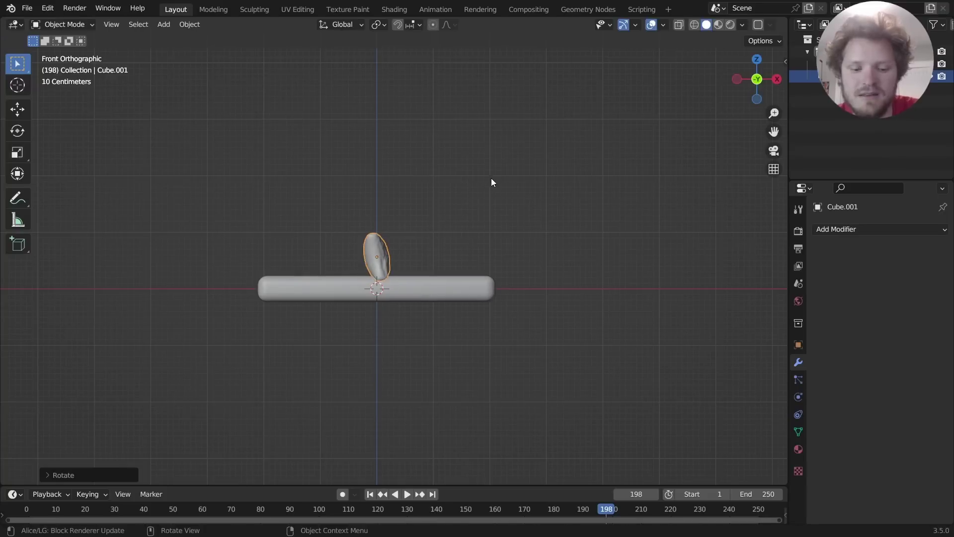
key(g)
key(y)
key(x)
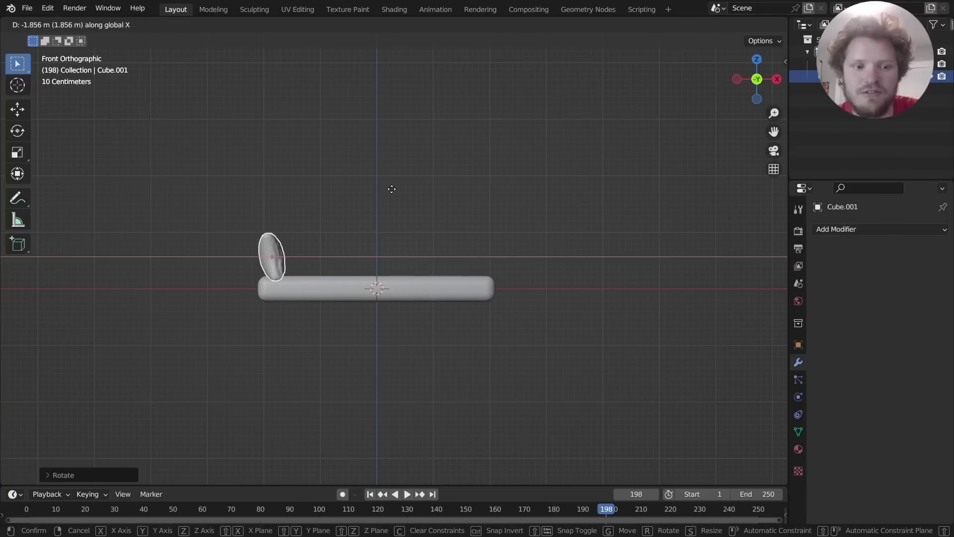
click(392, 188)
From the right side, move the pillow along Y to settle it on the bed
click(777, 79)
scroll(380, 237, up, 5)
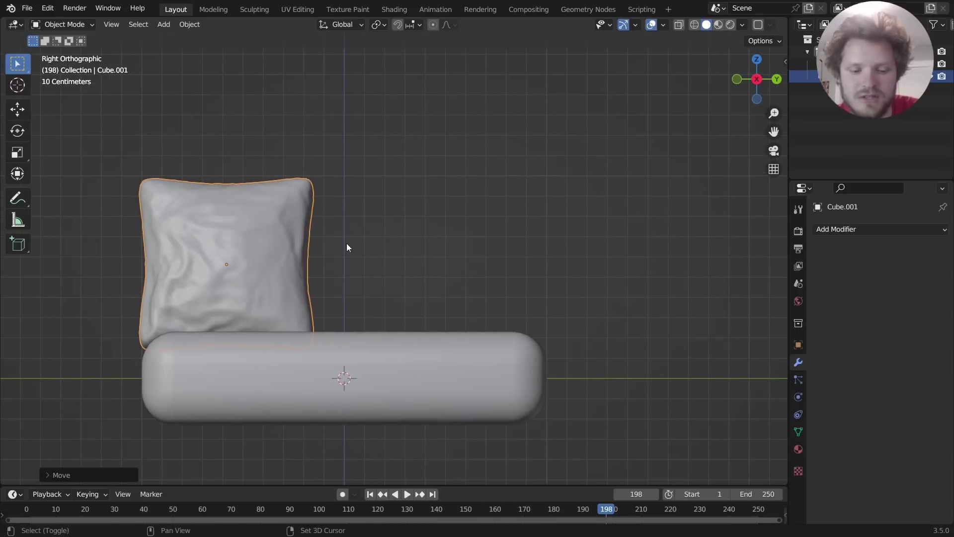
key(g)
key(y)
click(370, 247)
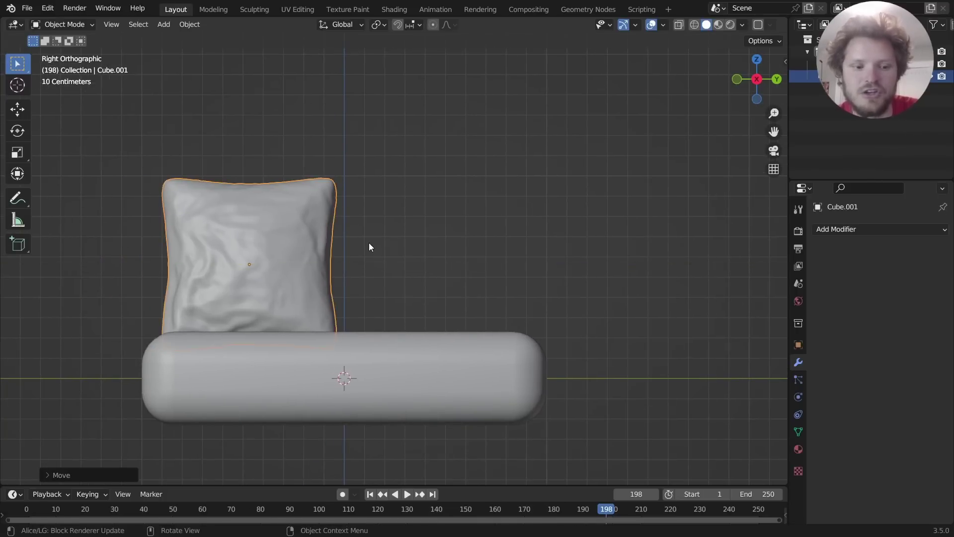
Duplicate the pillow along X beside the first and resize the copy
key(shift+d)
key(x)
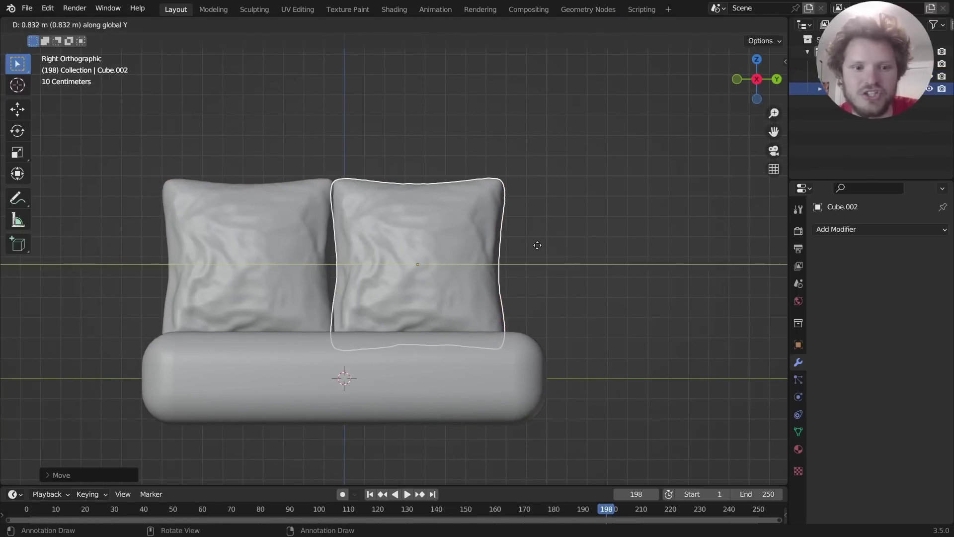
click(547, 240)
middle_drag(547, 240, 556, 213)
key(s)
click(549, 210)
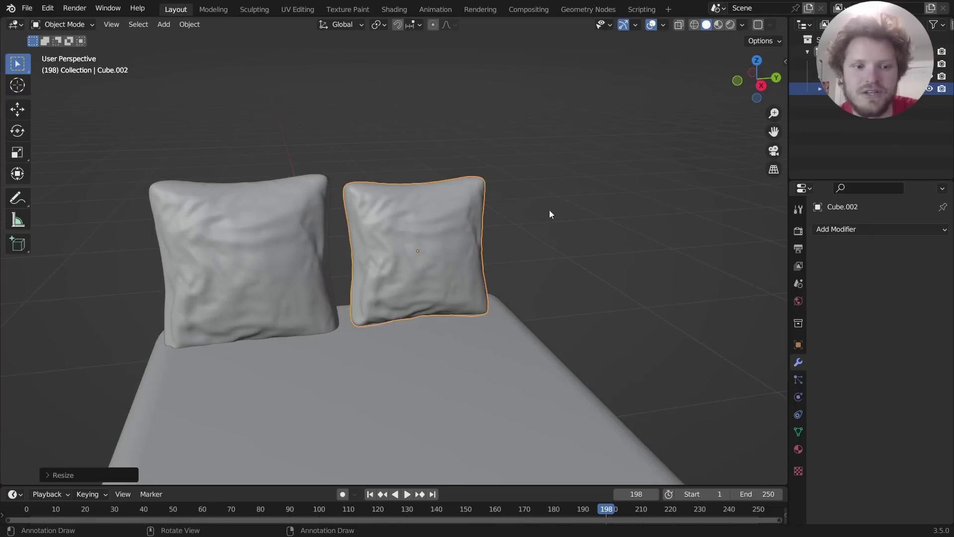
Shrink the left pillow slightly, then select both pillows
click(300, 231)
key(s)
click(368, 205)
click(367, 205)
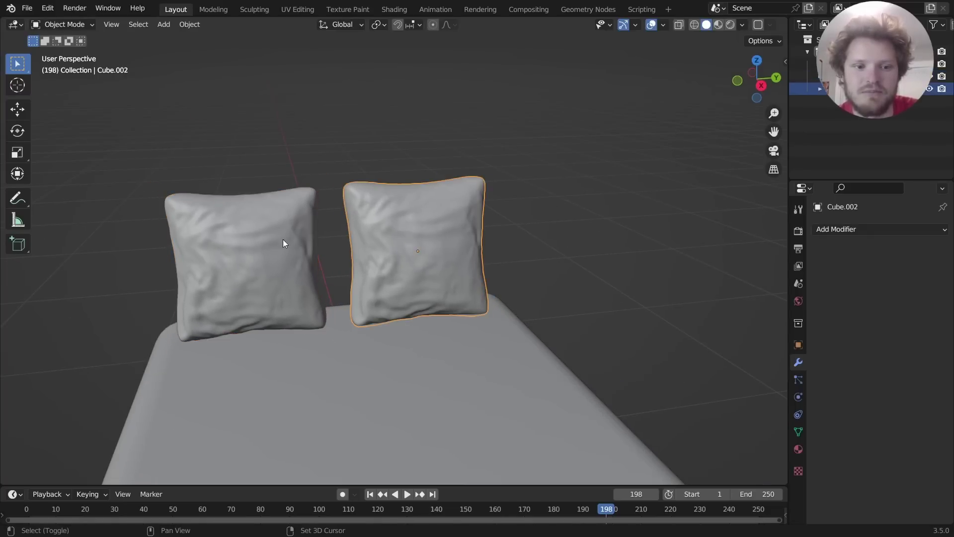
shift+click(282, 239)
click(760, 87)
Lower both pillows vertically onto the mattress, then reselect the right pillow
key(g)
key(z)
click(535, 188)
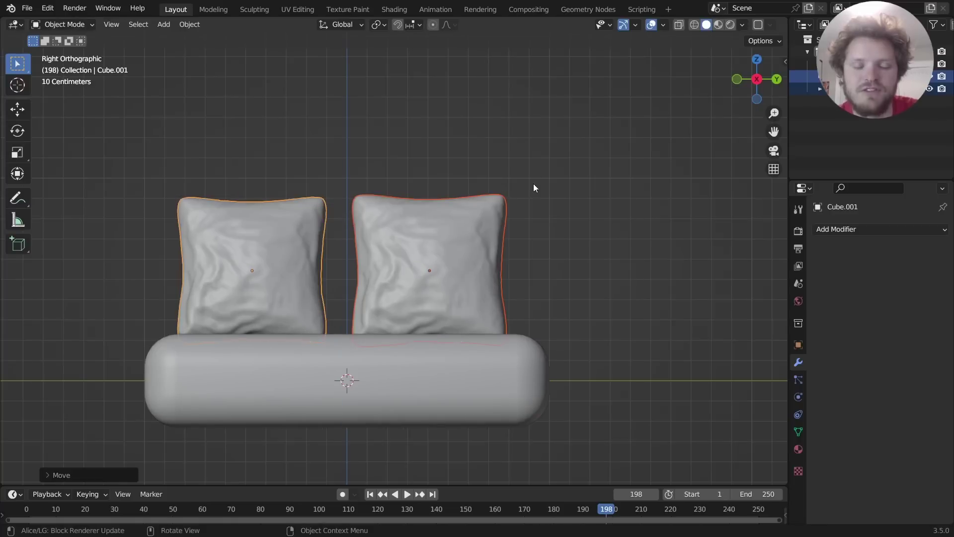
click(737, 79)
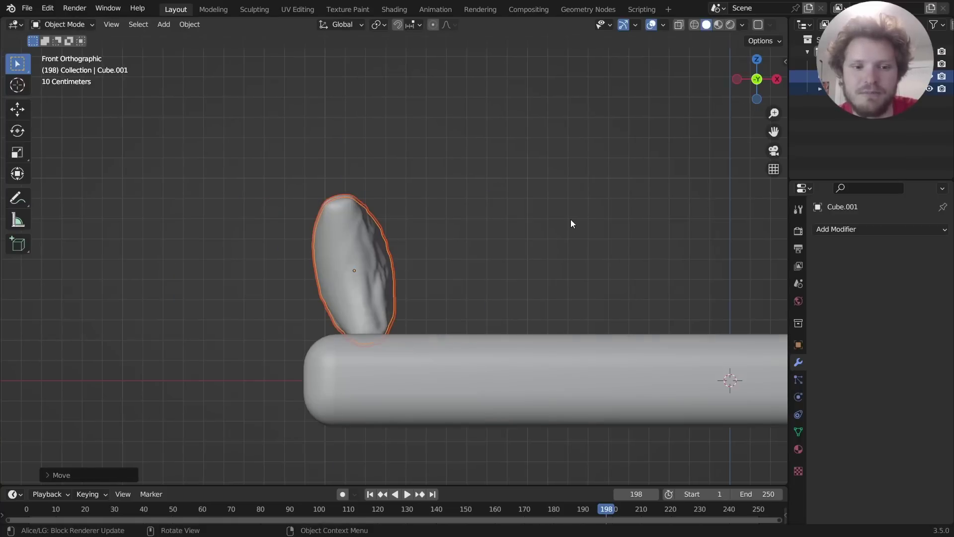
click(455, 237)
middle_drag(454, 237, 313, 295)
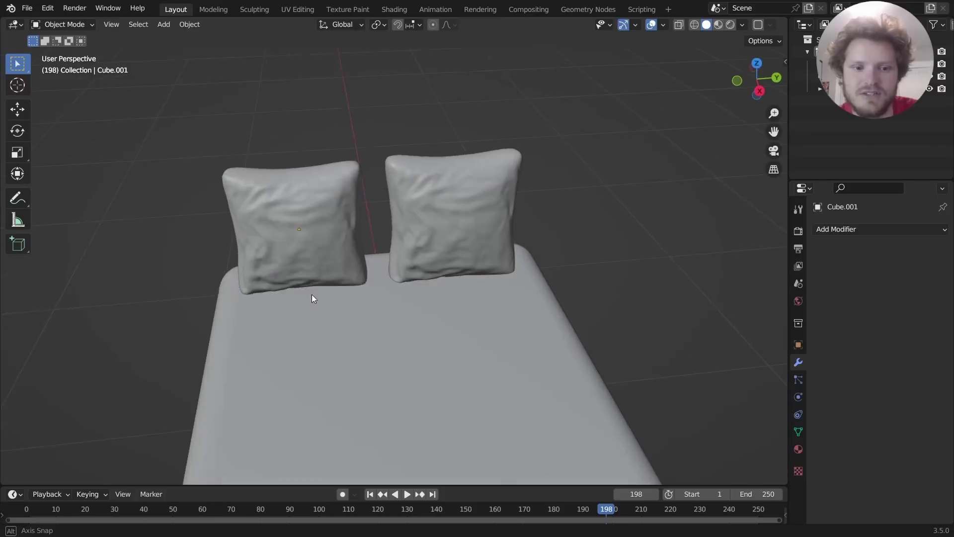
click(442, 210)
Slide the right pillow closer, then duplicate both pillows along X as a front row
key(g)
click(429, 209)
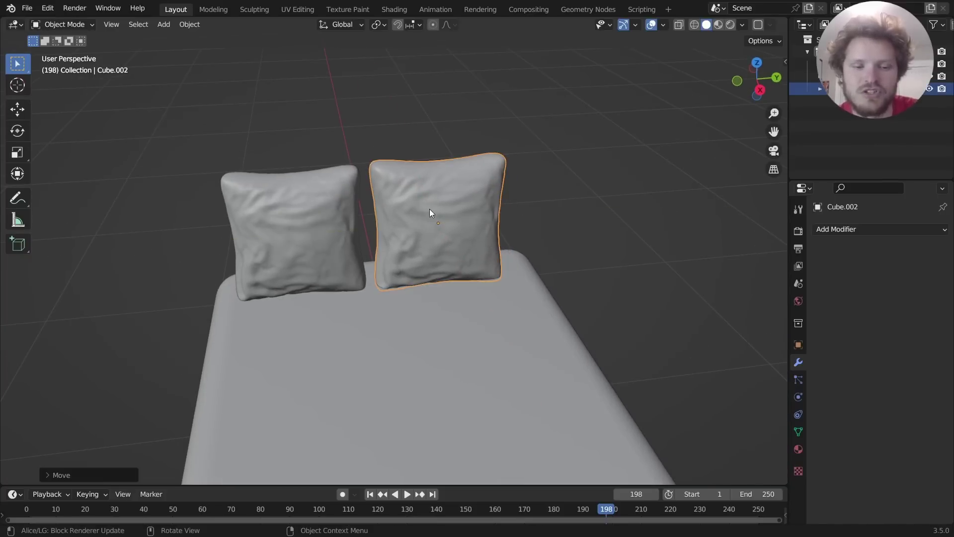
shift+click(297, 227)
key(shift+d)
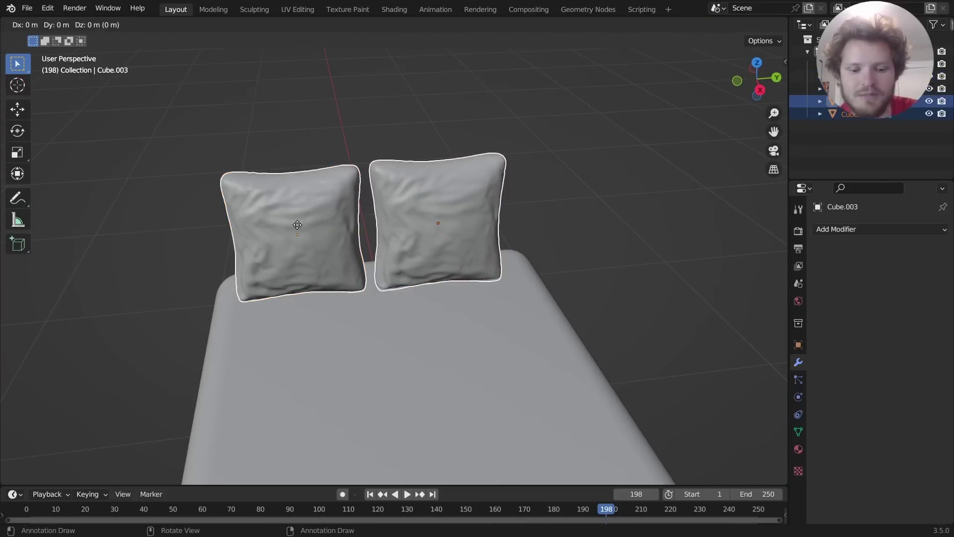
key(y)
key(x)
click(323, 251)
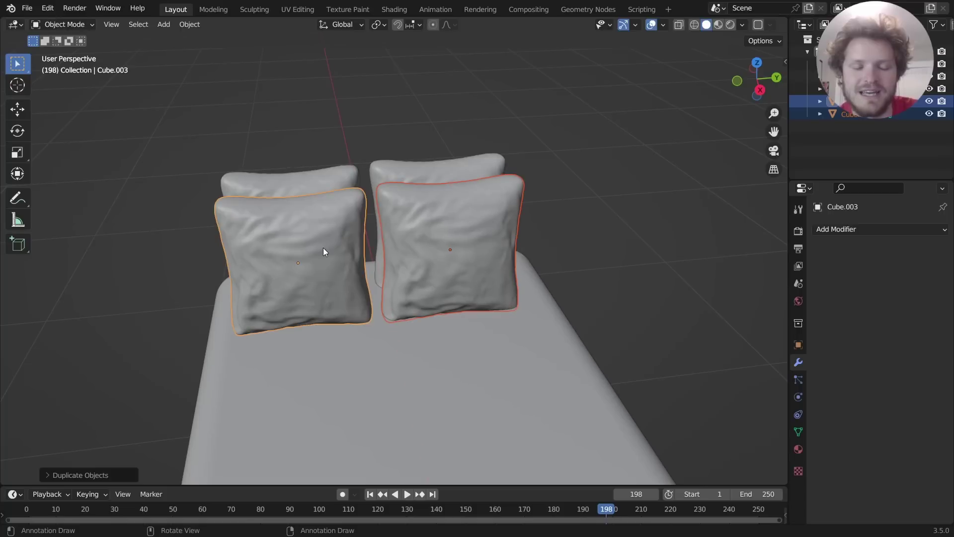
Turn the back-right and back-left pillows to new angles around Z
click(410, 170)
key(r)
key(z)
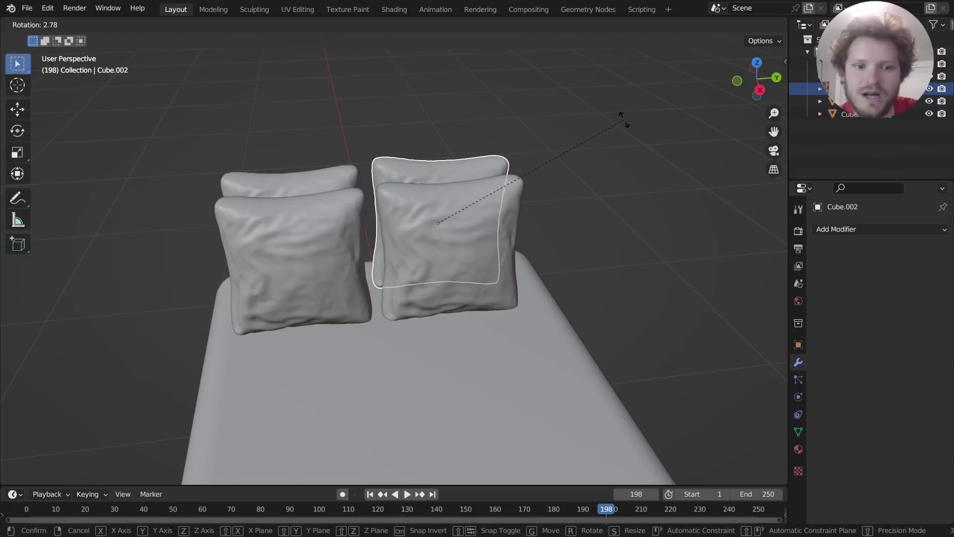
click(618, 163)
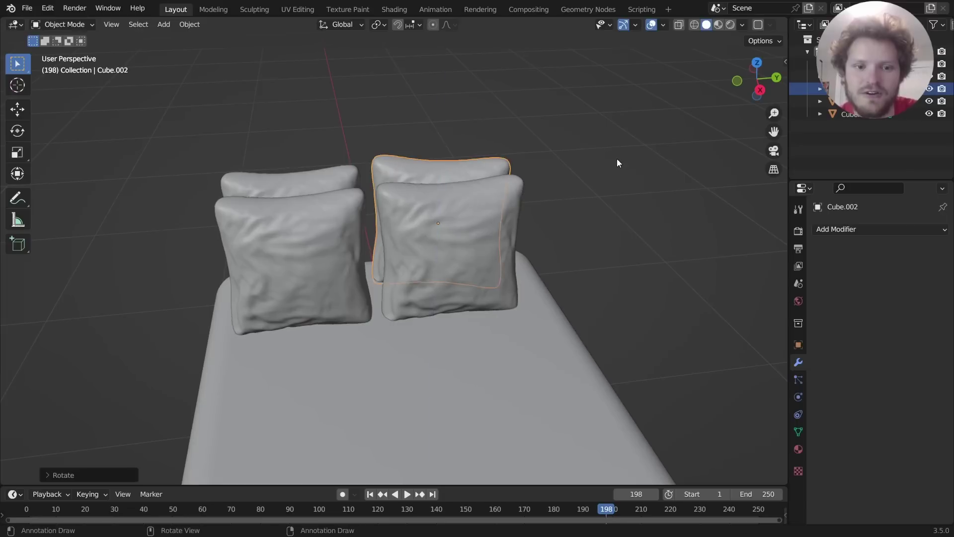
click(328, 183)
key(r)
key(z)
click(494, 118)
Angle and slightly resize the front-right pillow, and enlarge the back-left pillow
click(496, 245)
key(r)
key(z)
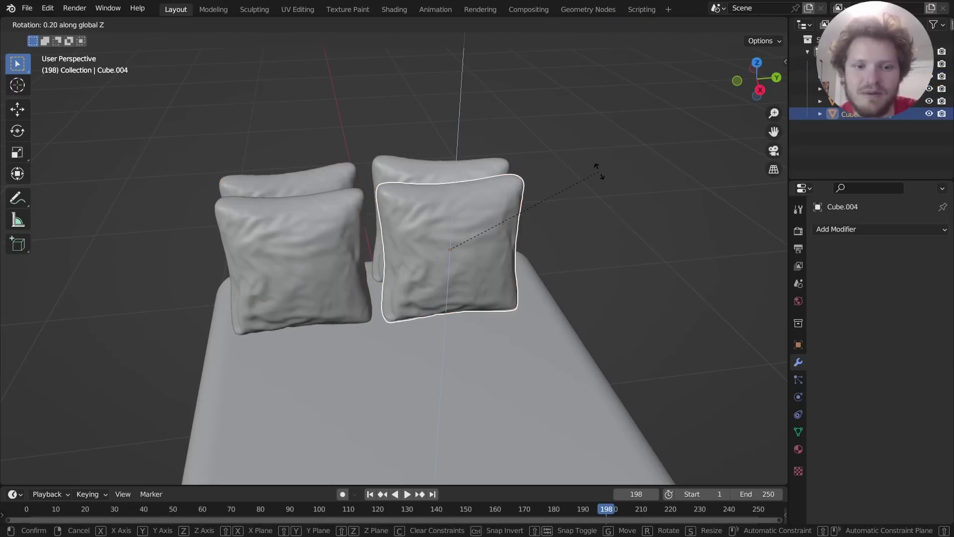
click(597, 184)
key(s)
click(615, 175)
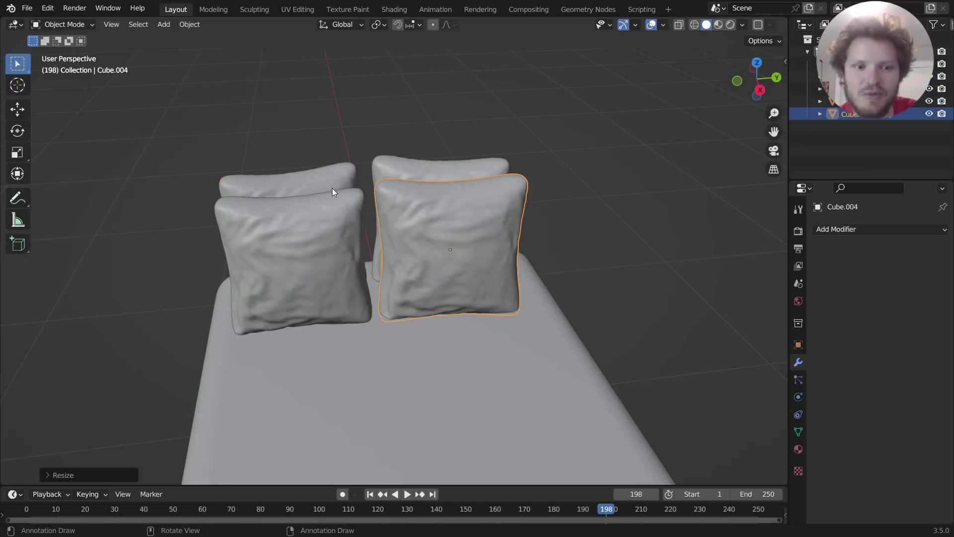
click(331, 187)
key(s)
click(457, 150)
Nudge the front-left pillow right and rotate the front-right pillow around Z
click(344, 233)
key(g)
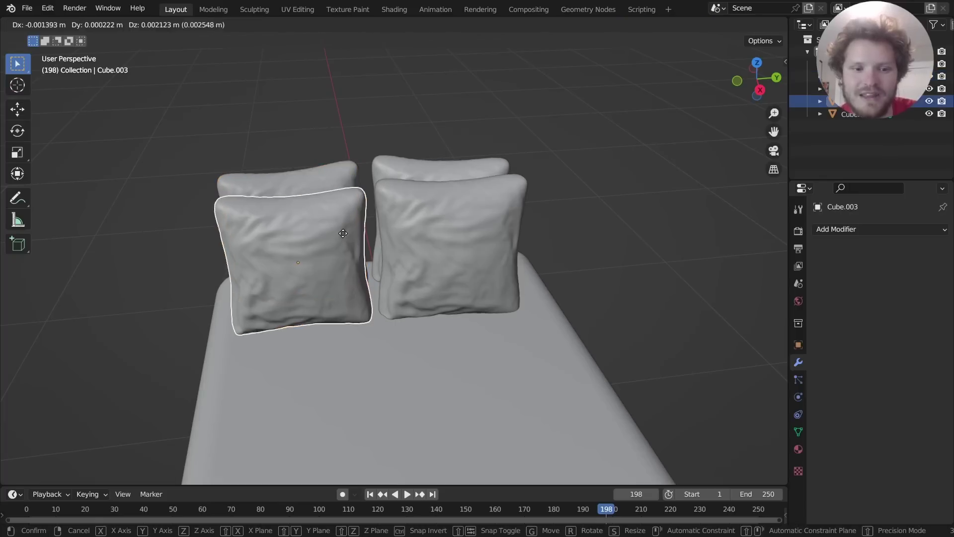
click(346, 233)
click(468, 230)
key(s)
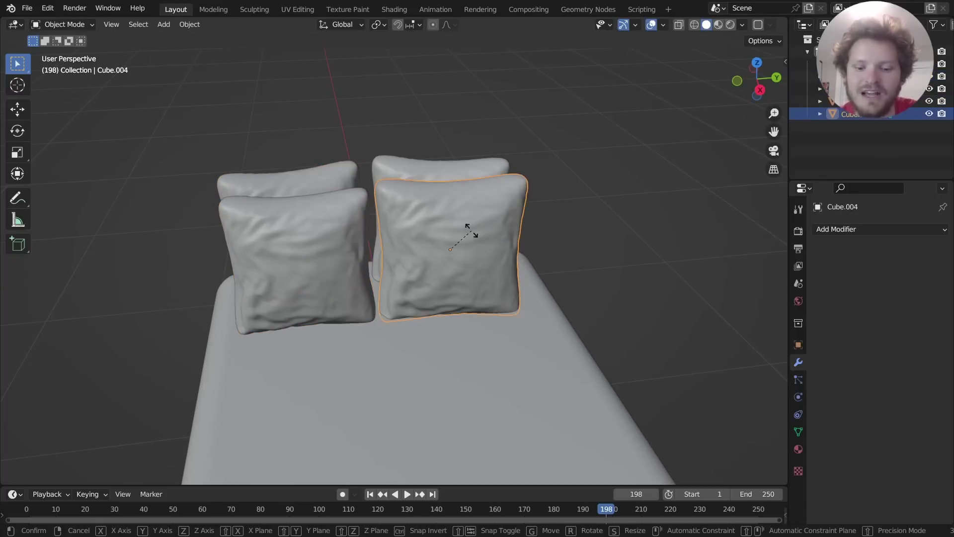
key(r)
key(z)
click(472, 231)
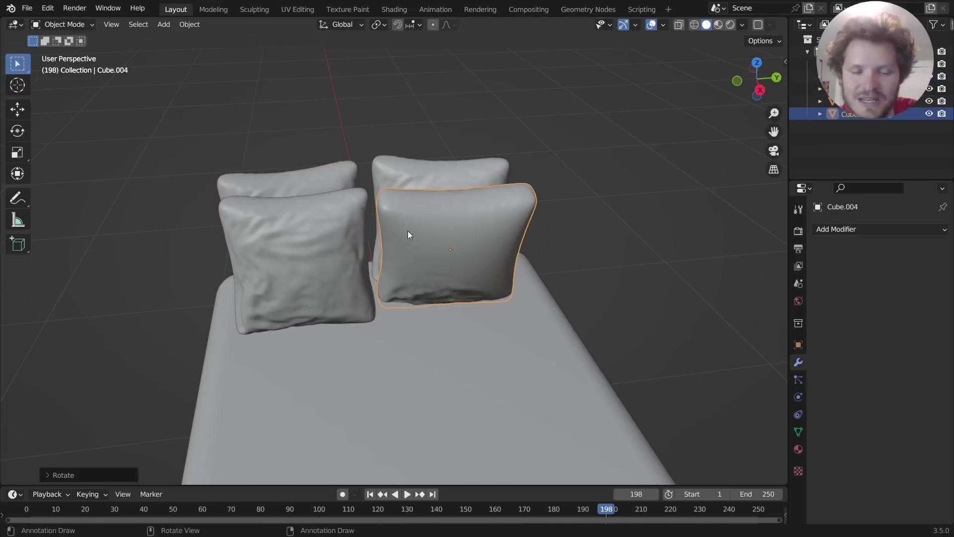
middle_drag(411, 234, 434, 230)
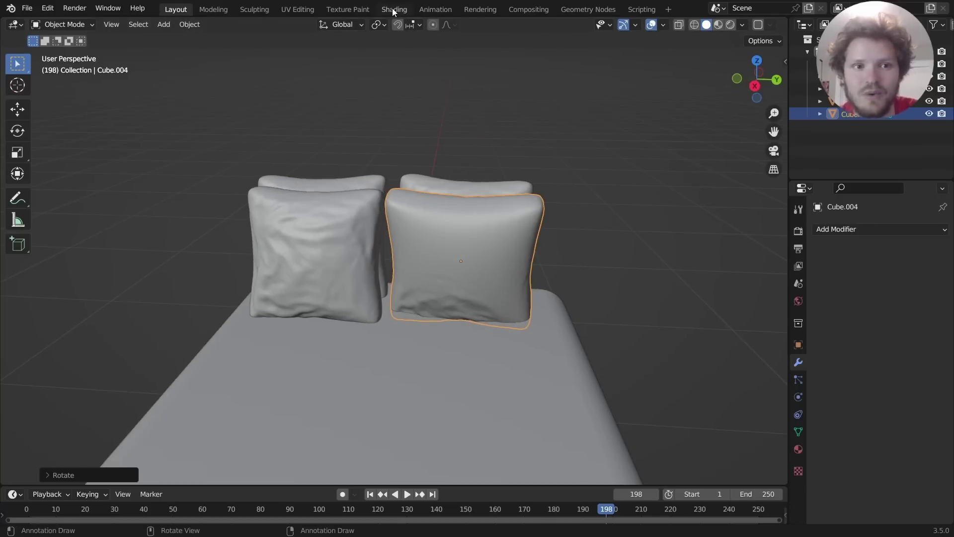
In Sculpting, crumple the front-right pillow's centre, corners and top with Cloth brush wrinkles
click(252, 10)
shift+middle_drag(120, 137, 325, 231)
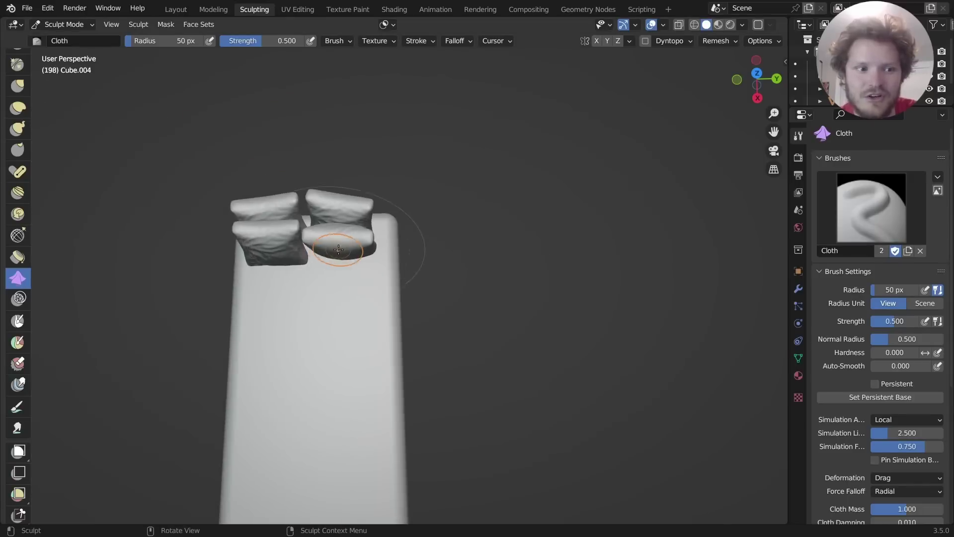
scroll(298, 214, up, 5)
middle_drag(256, 186, 249, 114)
mouse_move(275, 216)
mouse_down()
mouse_move(172, 199)
mouse_move(144, 160)
mouse_move(117, 174)
mouse_up()
drag(266, 233, 271, 264)
drag(277, 195, 269, 184)
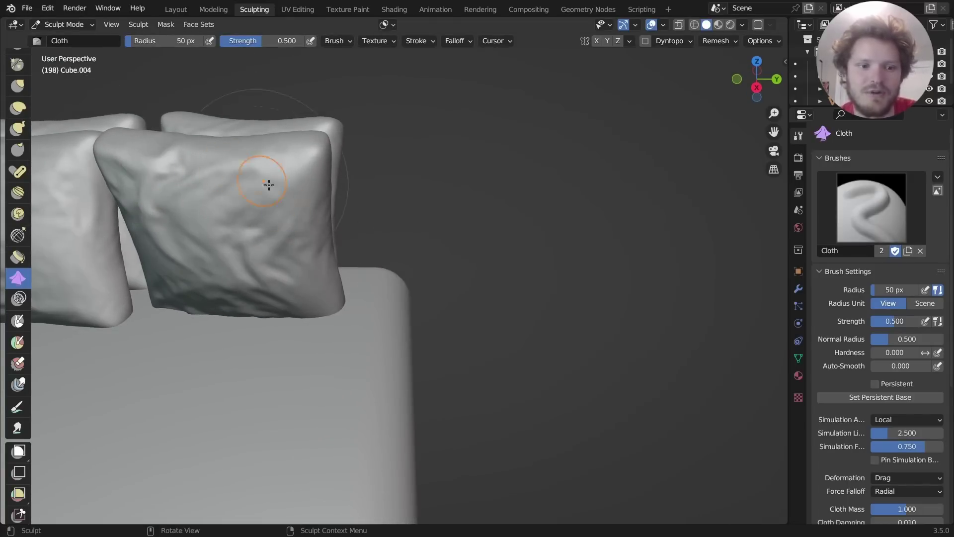
In back view, tilt the front-right pillow and shift it along Y
click(181, 7)
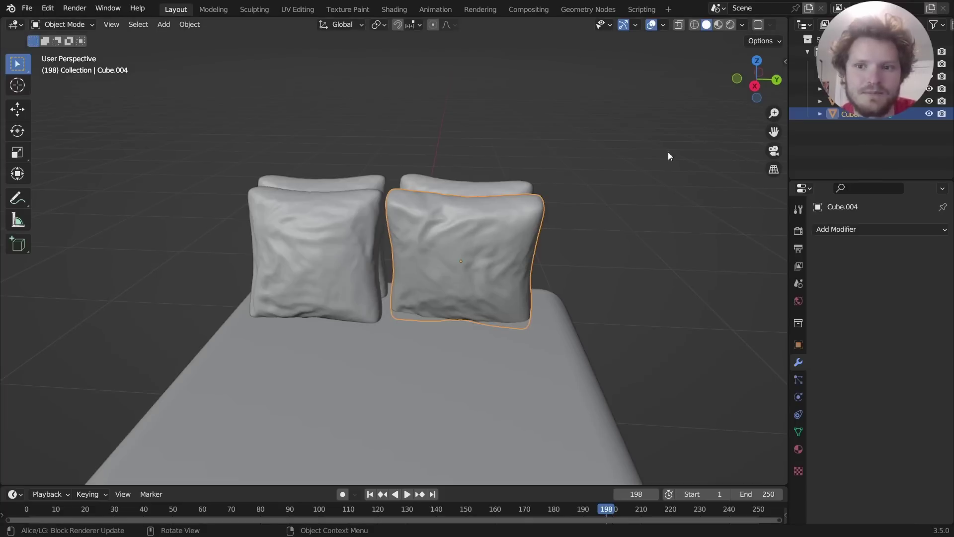
click(773, 80)
key(r)
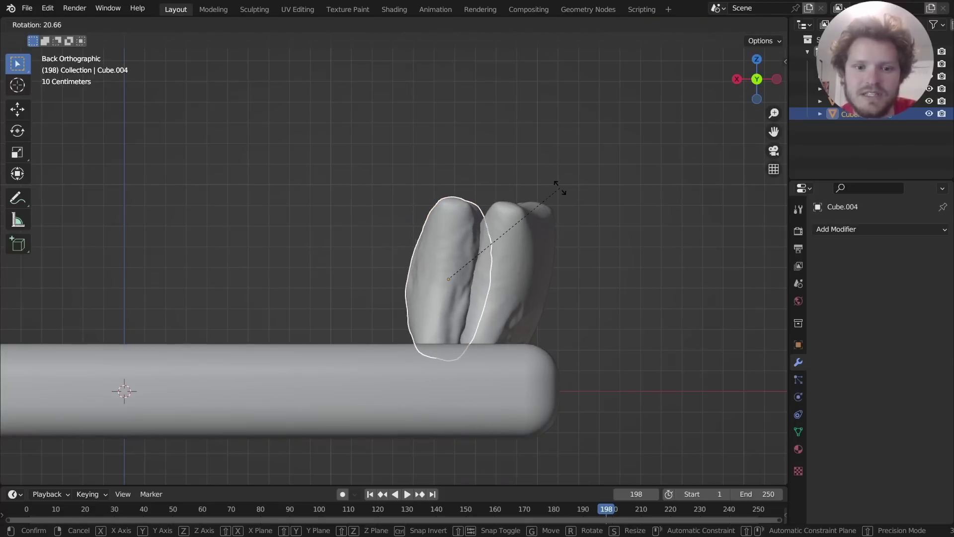
click(560, 188)
middle_drag(560, 188, 528, 232)
scroll(527, 231, down, 5)
scroll(509, 236, up, 5)
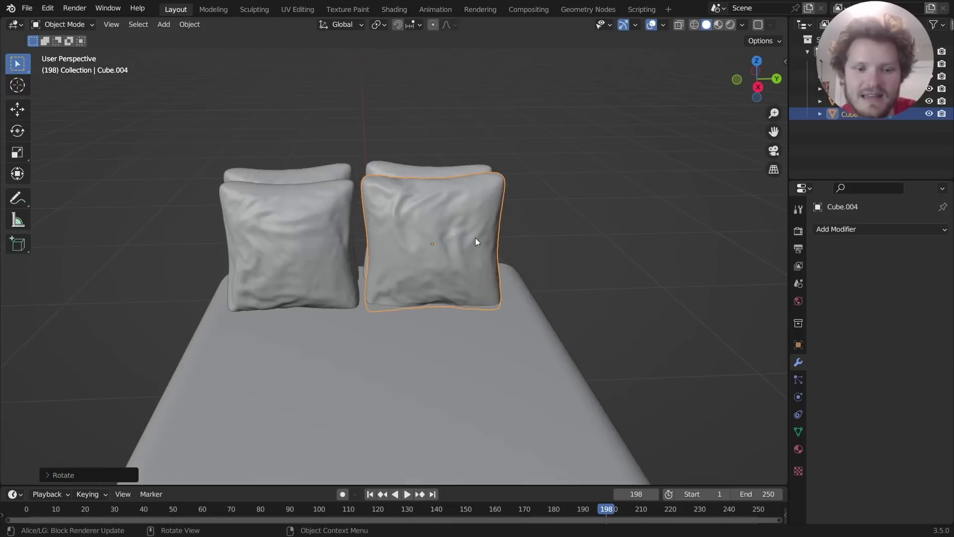
key(g)
key(y)
click(458, 177)
Resize and raise the back-right pillow, and shrink the front-left pillow to 0.9565
click(452, 165)
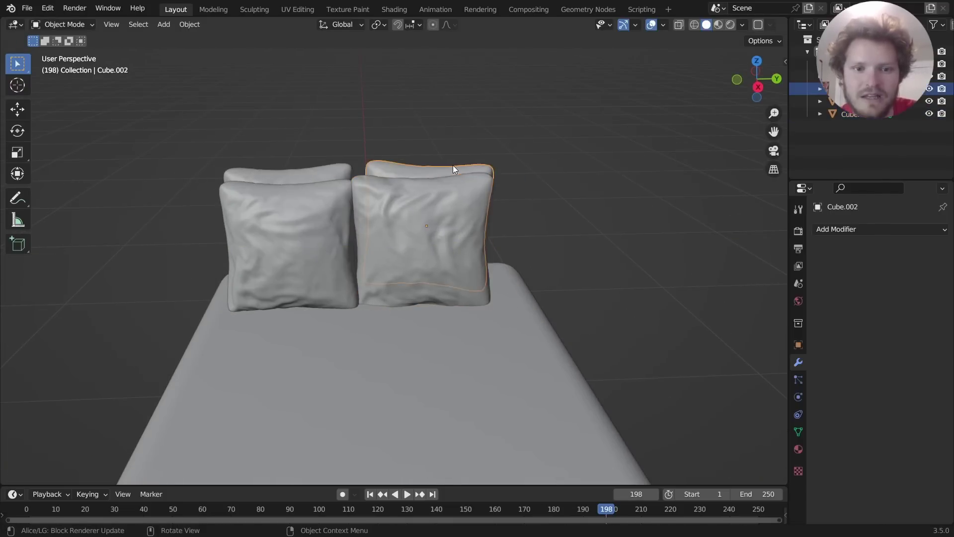
key(s)
click(514, 156)
key(g)
key(z)
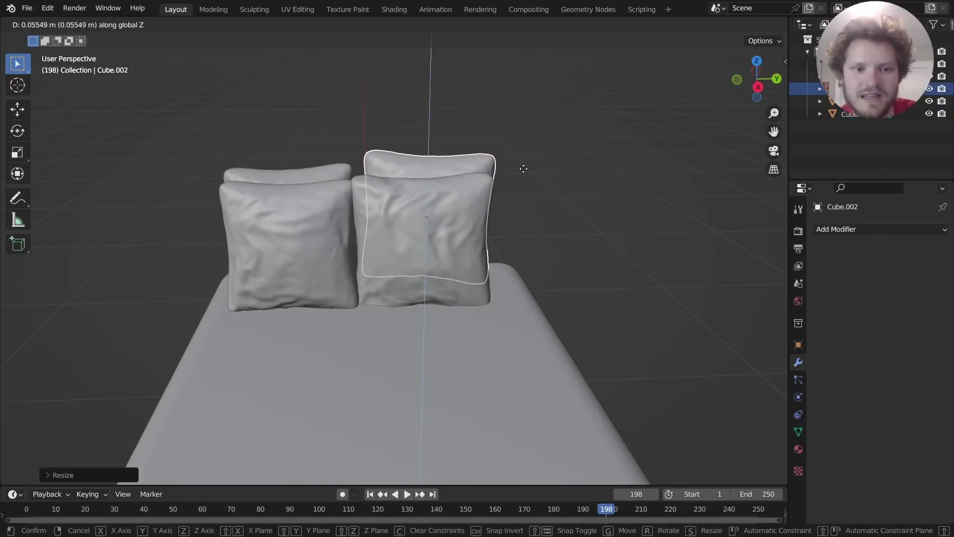
click(524, 171)
click(272, 209)
key(s)
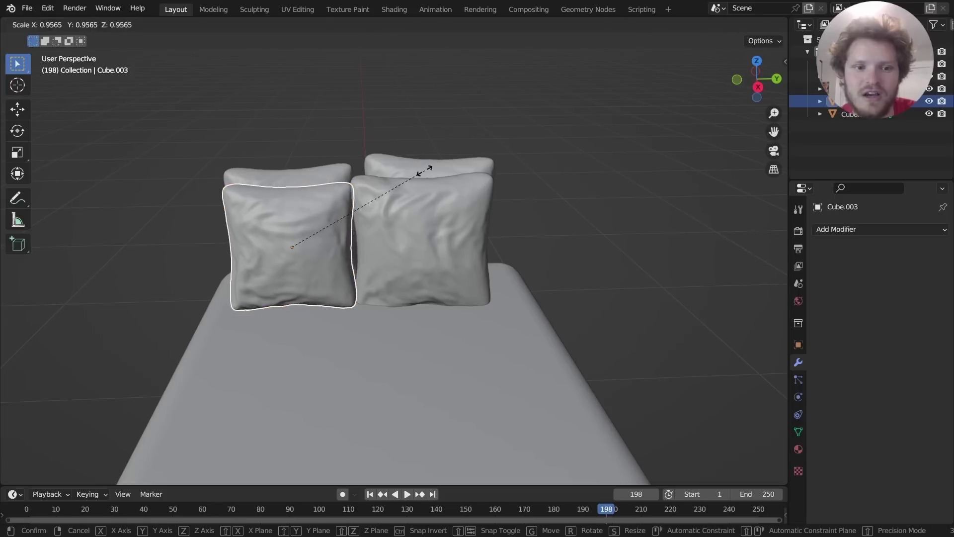
click(419, 173)
Orbit around the bed to inspect the four arranged pillows
click(435, 197)
scroll(590, 193, down, 3)
middle_drag(489, 222, 266, 172)
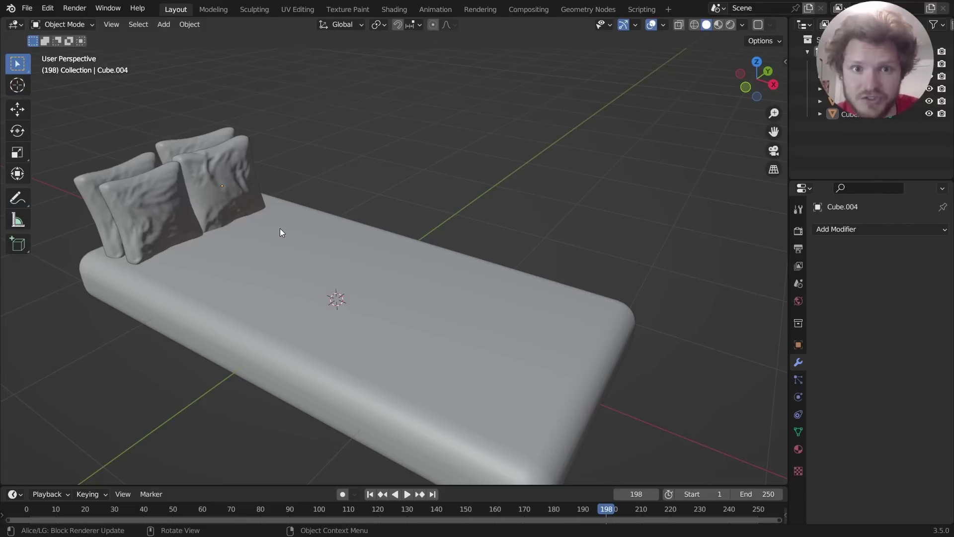
scroll(310, 246, down, 5)
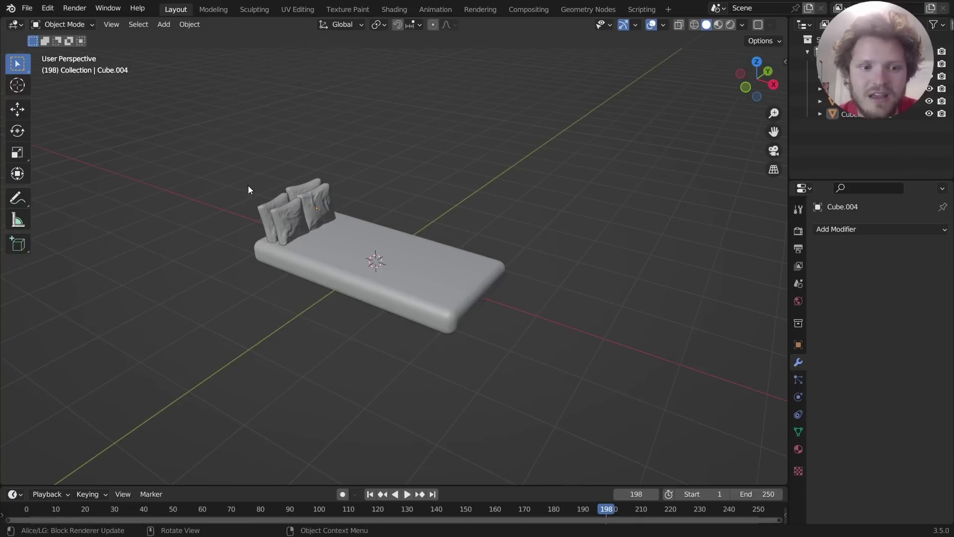
scroll(371, 213, up, 5)
Add a plane and raise it vertically above the bed
scroll(363, 212, down, 5)
key(shift+a)
mouse_move(318, 200)
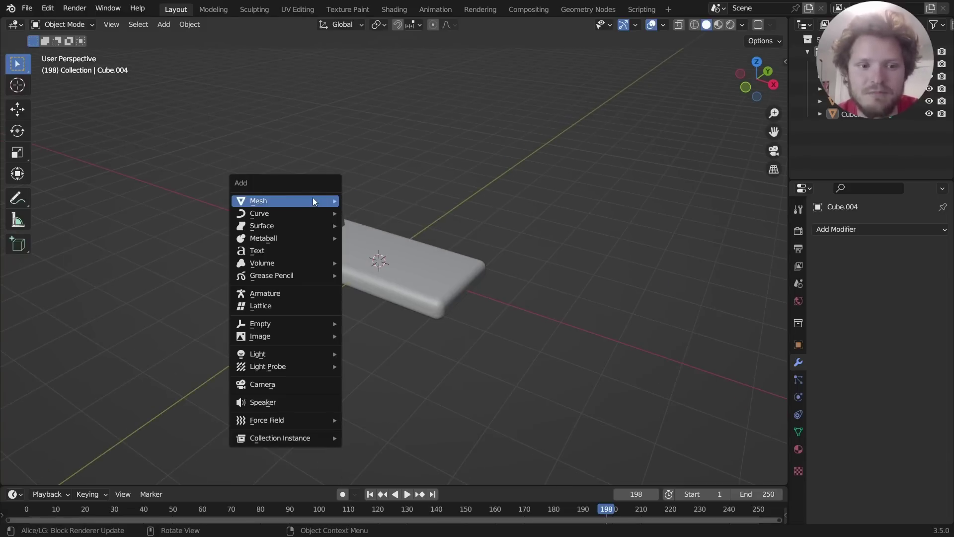
click(425, 199)
key(g)
key(z)
click(428, 173)
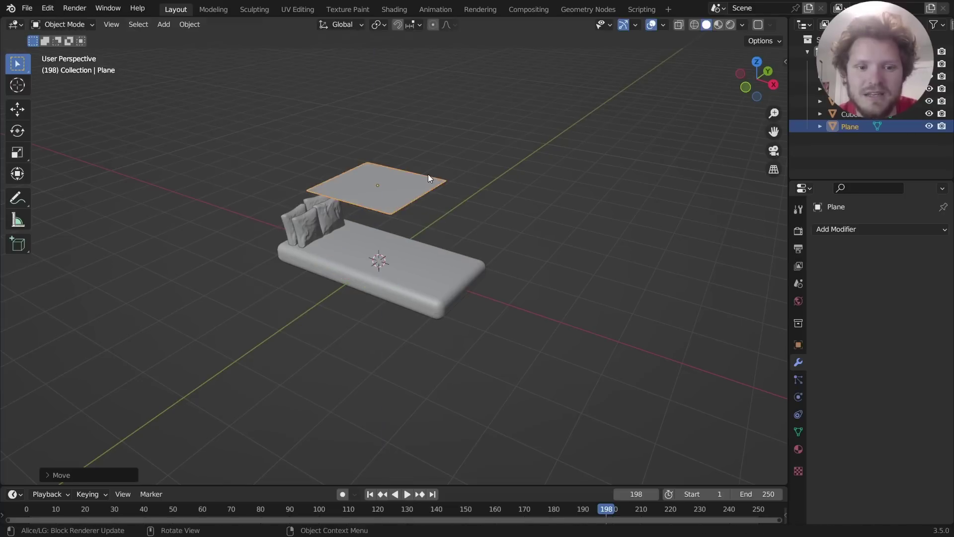
In Edit Mode, subdivide the plane three times
key(Tab)
right_click(395, 177)
click(383, 164)
right_click(382, 164)
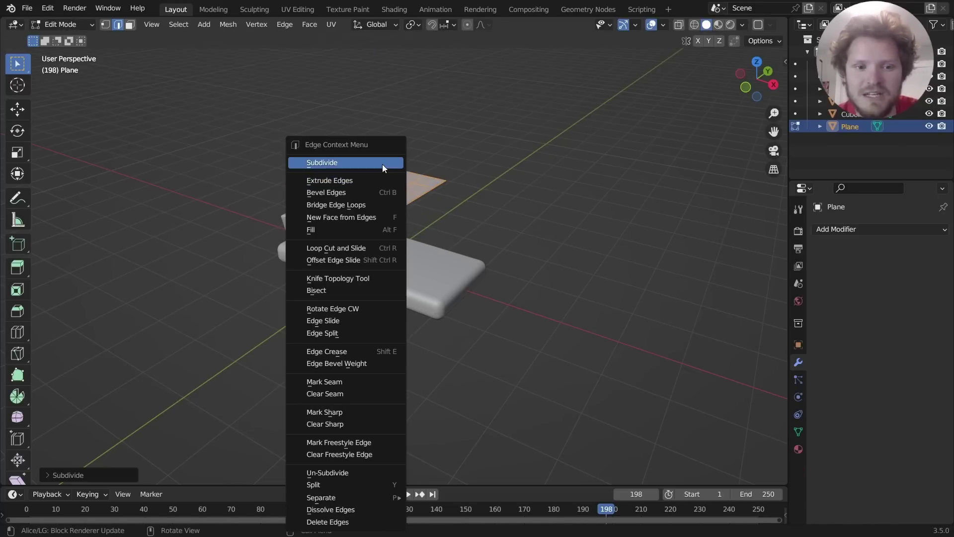
click(382, 164)
right_click(382, 164)
click(382, 164)
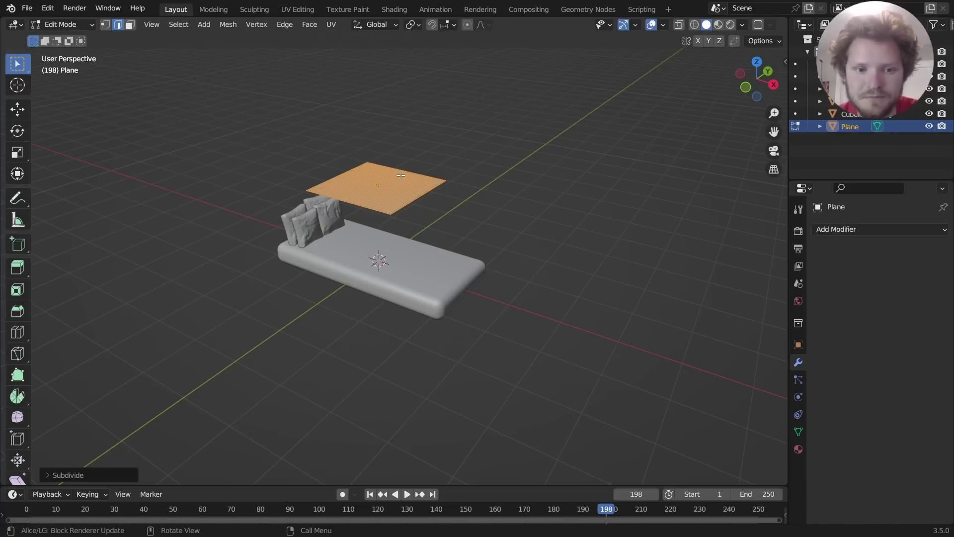
From a top view, enlarge the plane and stretch it along X
scroll(401, 176, up, 3)
shift+middle_drag(430, 149, 422, 186)
click(757, 64)
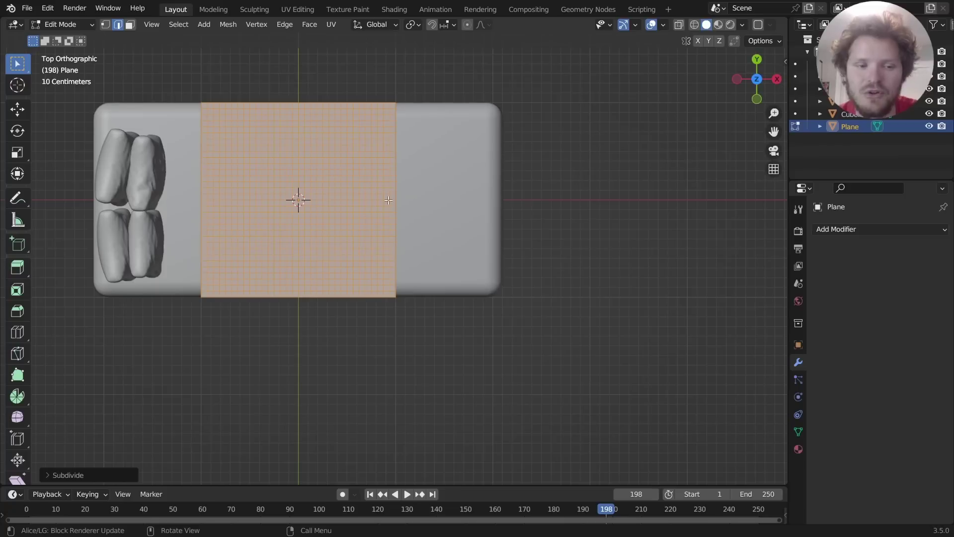
key(s)
click(420, 155)
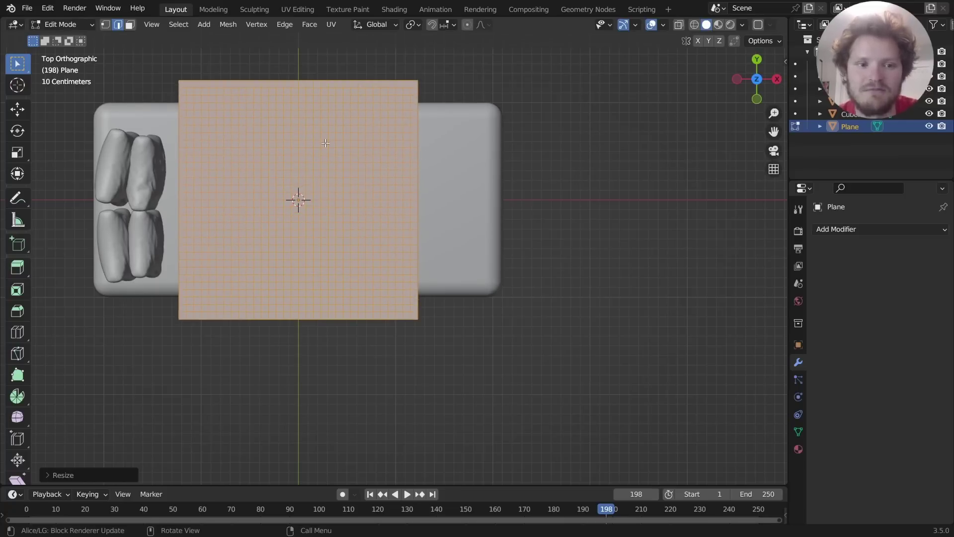
shift+middle_drag(418, 158, 420, 181)
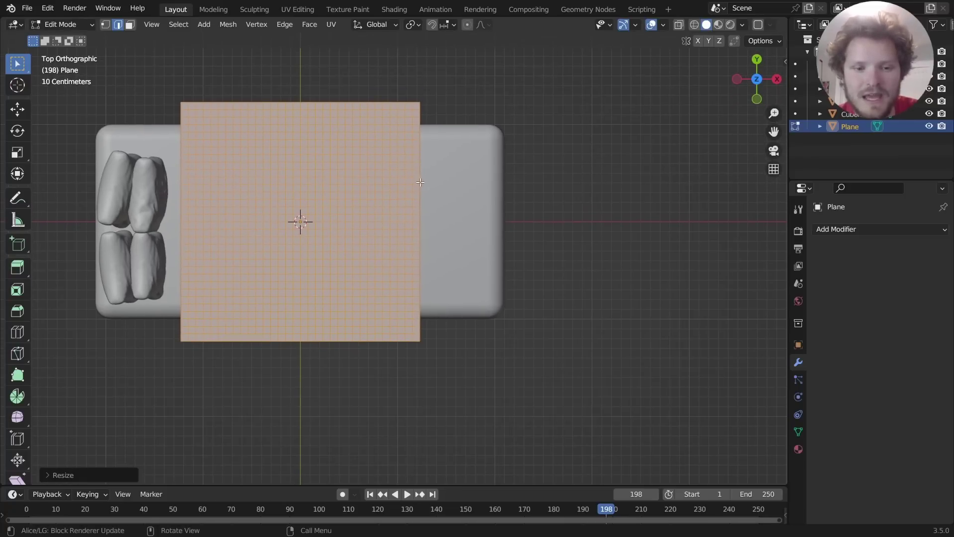
key(s)
key(x)
click(469, 179)
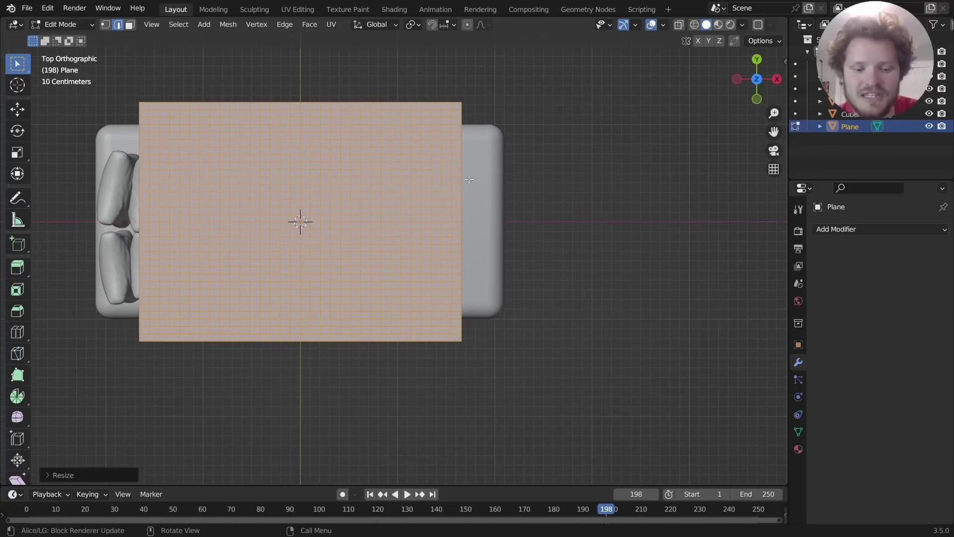
Slide the plane along X over the mattress and widen it further along X
key(g)
key(x)
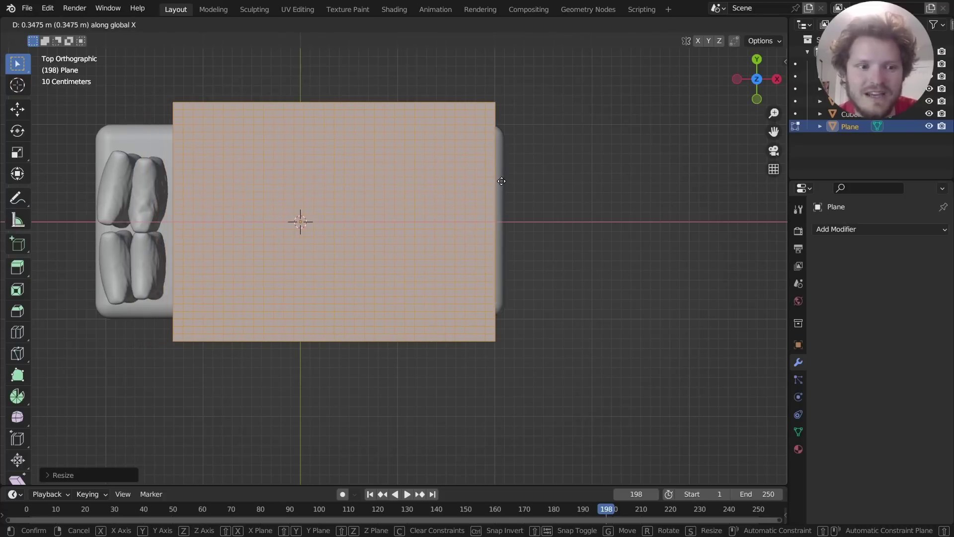
click(498, 182)
key(s)
key(y)
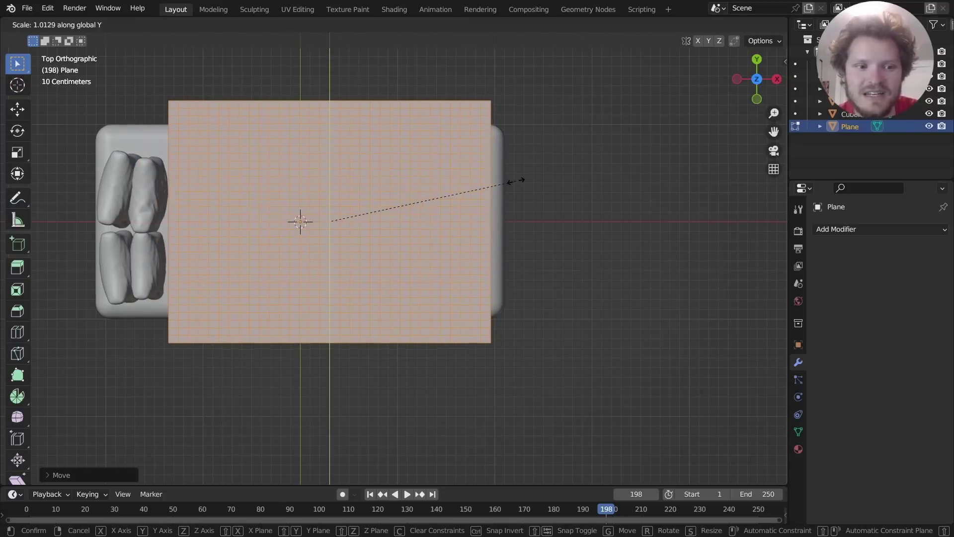
key(x)
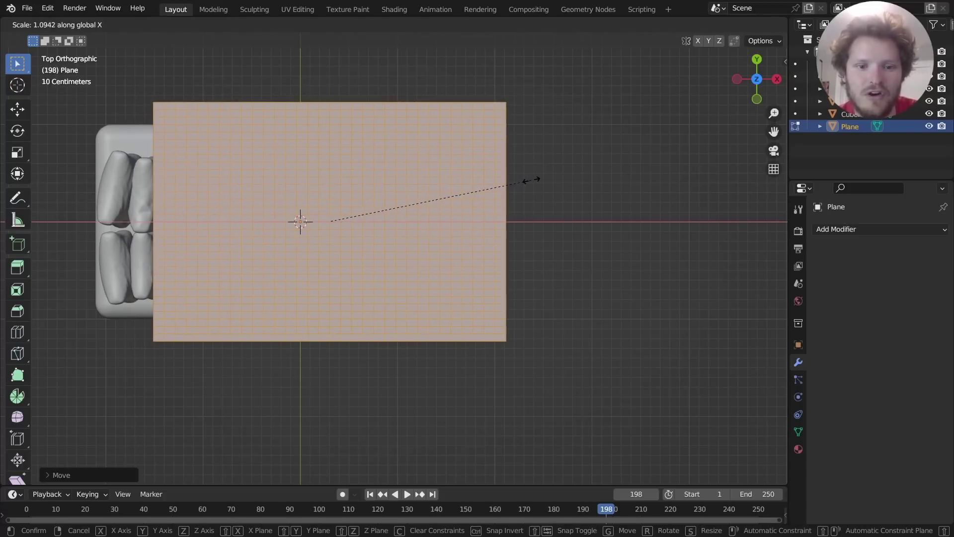
click(532, 180)
Subdivide the plane once more into a denser mesh and return to Object Mode
middle_drag(320, 219, 282, 148)
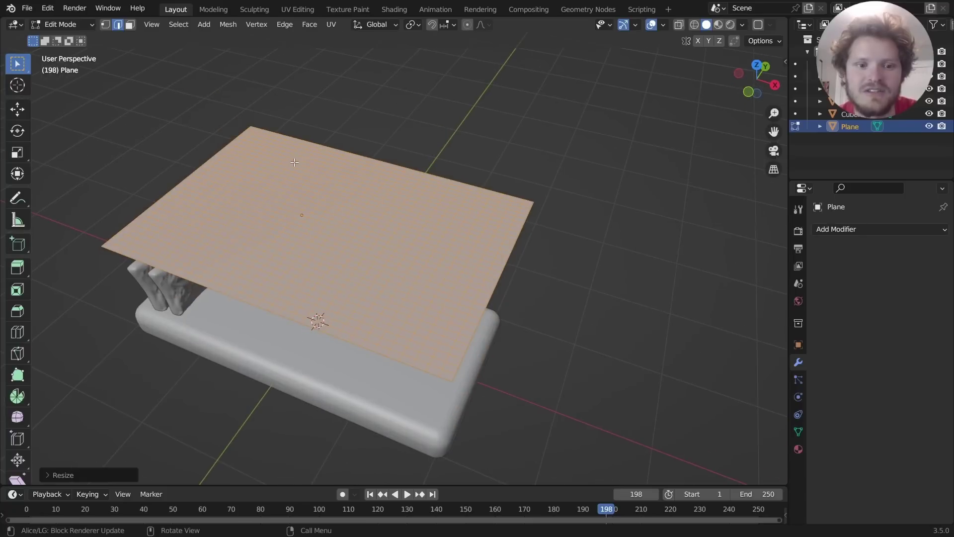
right_click(323, 164)
click(327, 161)
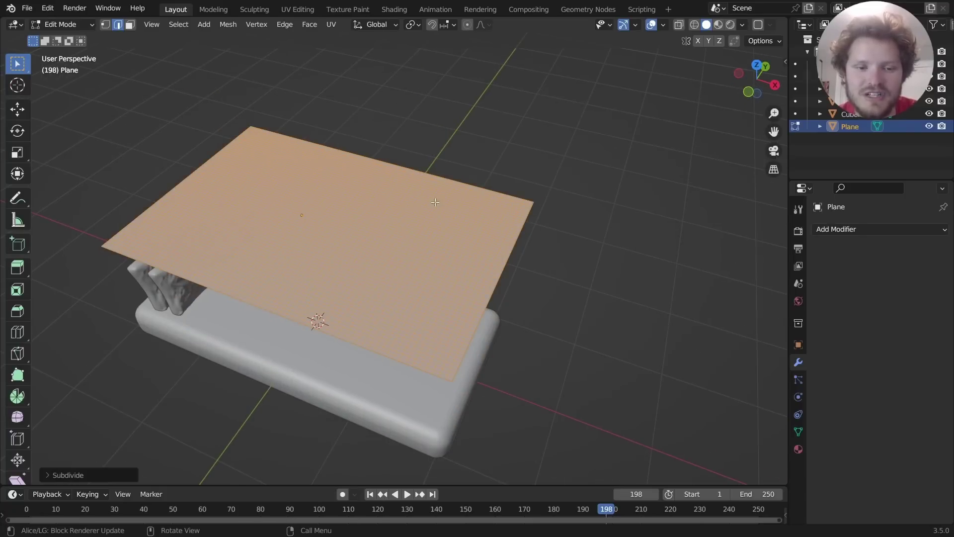
middle_drag(435, 202, 330, 200)
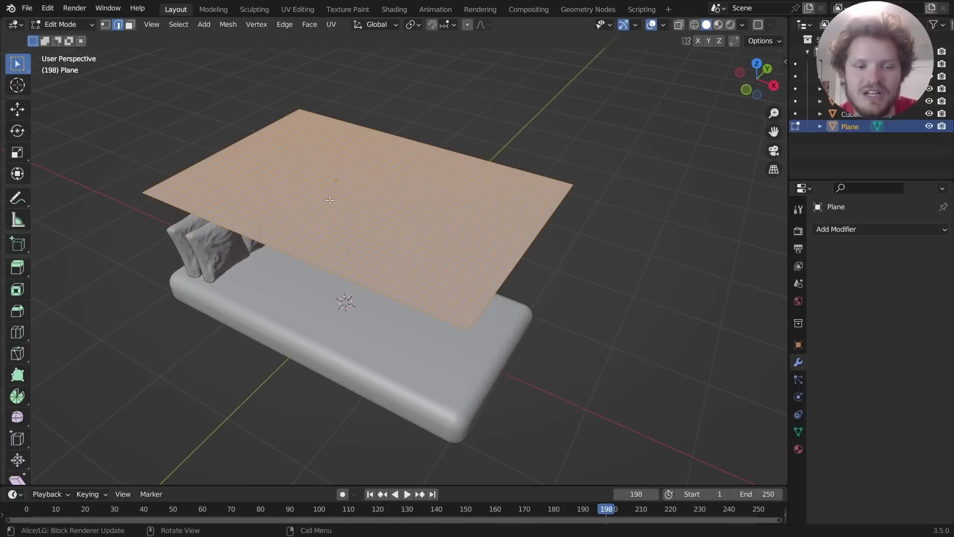
key(Tab)
shift+middle_drag(393, 247, 441, 217)
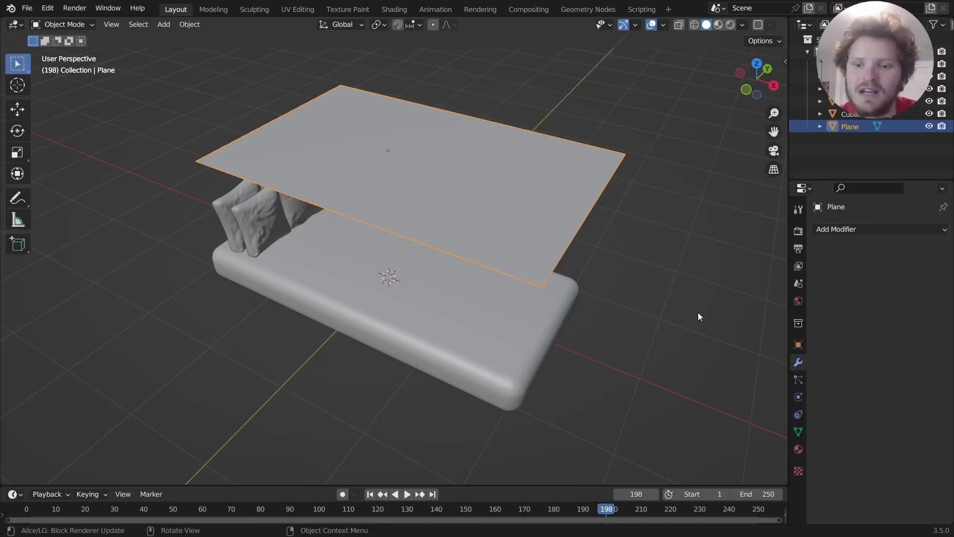
Give the plane Cloth physics and test-play the simulation, rewinding to frame 1
click(799, 396)
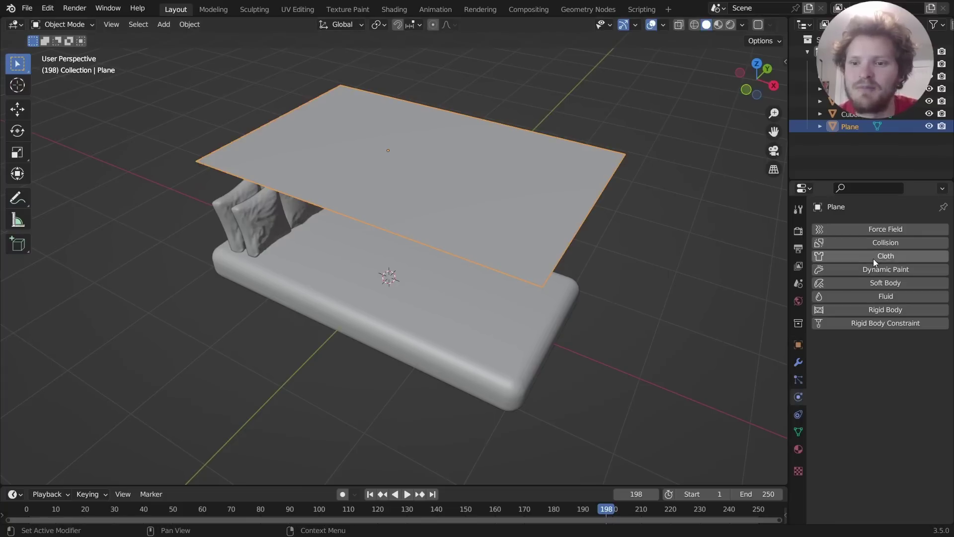
click(820, 256)
key(space)
key(space)
key(shift+Left)
key(space)
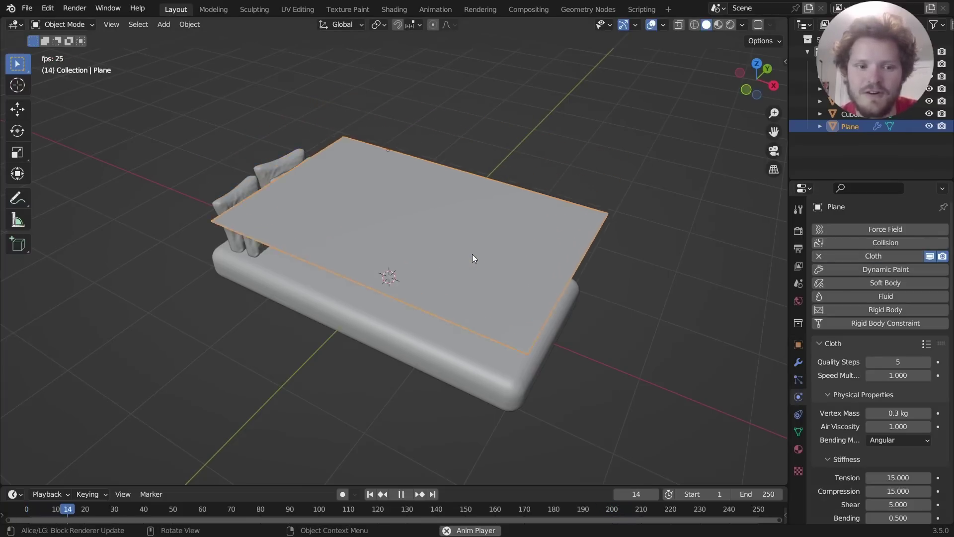
key(space)
key(shift+Left)
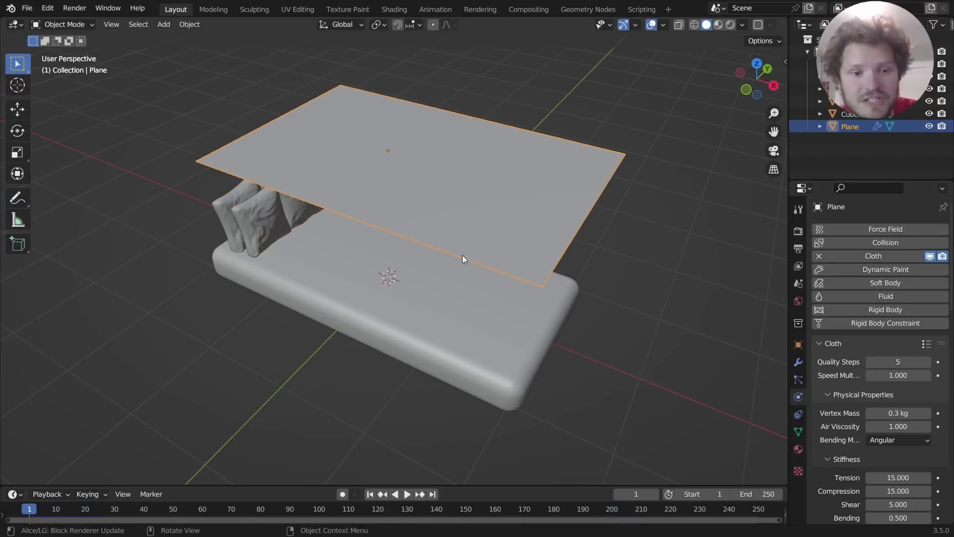
Make the mattress a Collision object and replay the cloth falling onto it
click(336, 256)
click(875, 243)
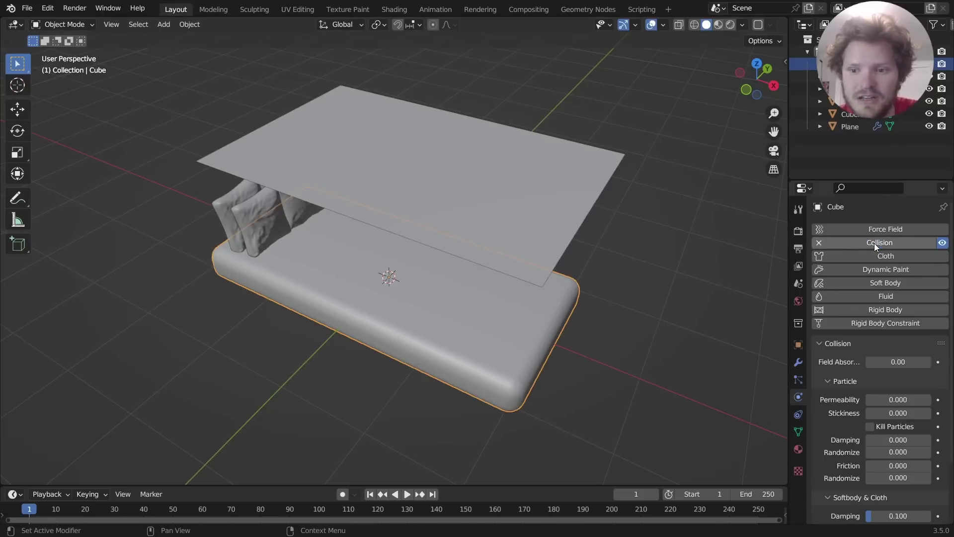
key(space)
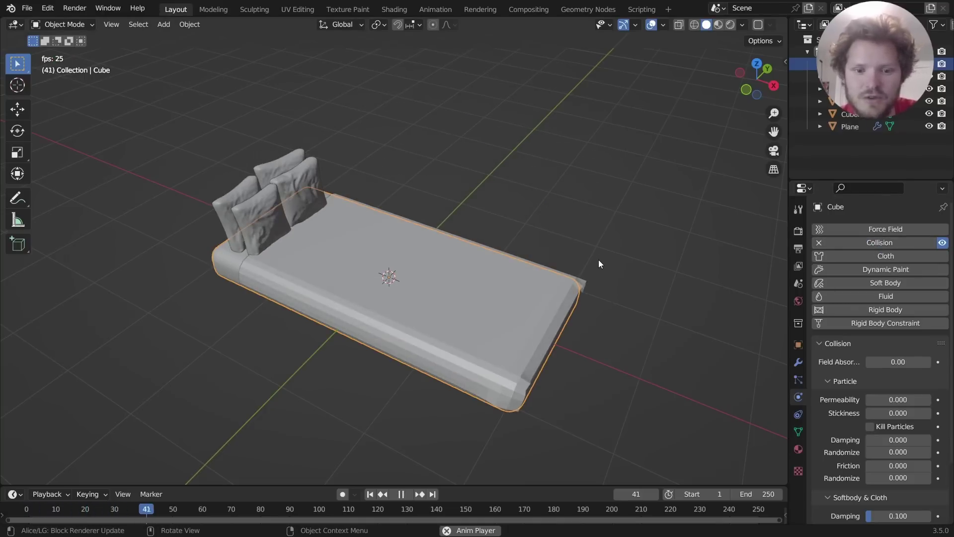
key(Escape)
key(space)
key(space)
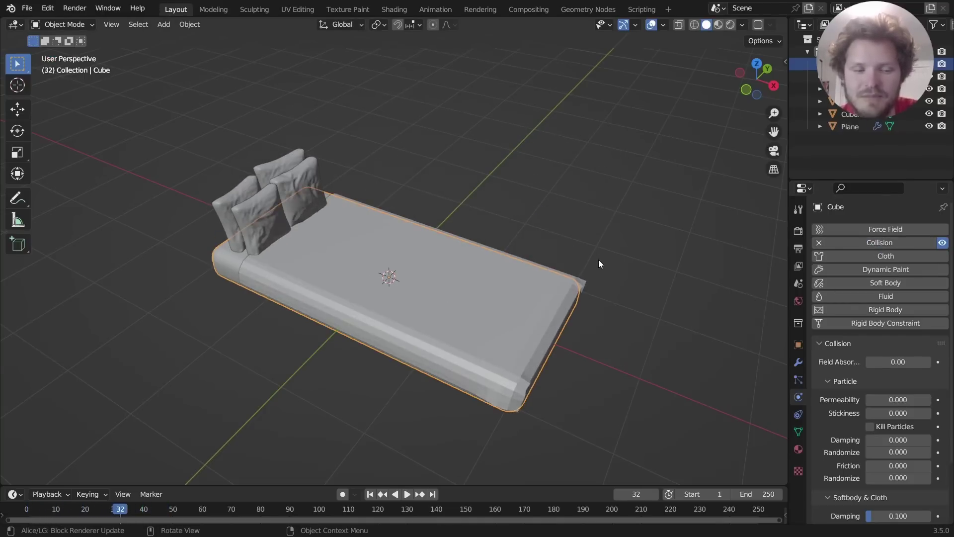
key(shift+Left)
Add Collision physics to the front and back pillows
scroll(296, 225, up, 2)
shift+middle_drag(203, 198, 314, 249)
middle_drag(314, 249, 306, 229)
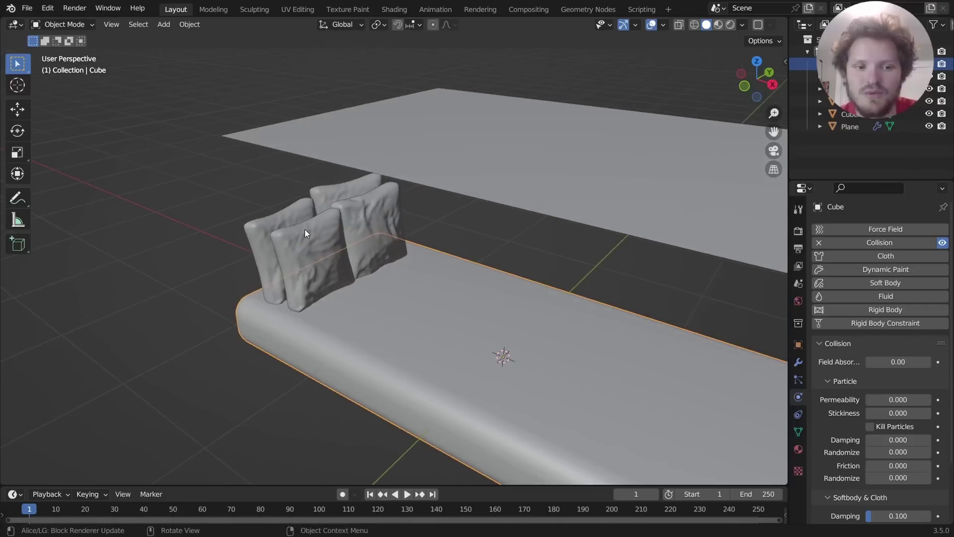
click(315, 243)
click(888, 243)
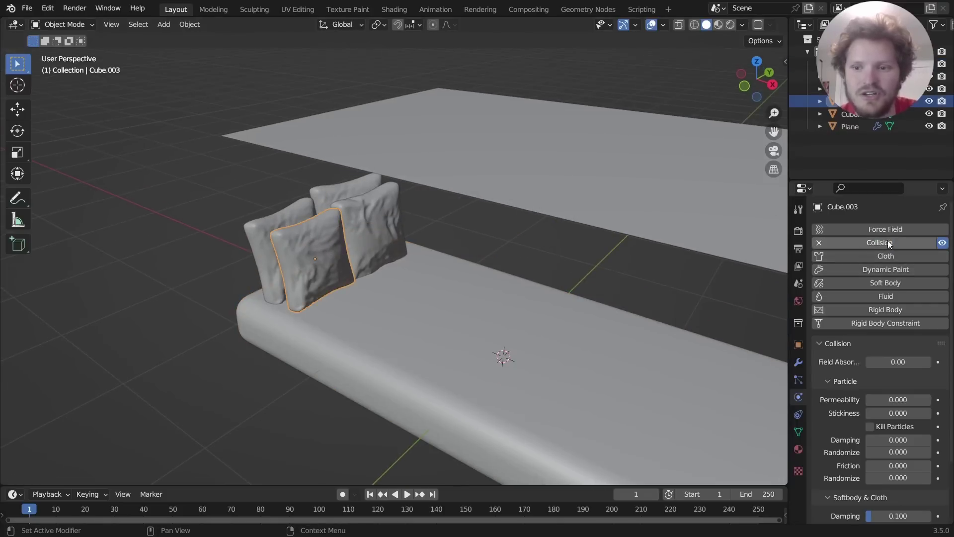
click(400, 234)
click(855, 243)
Play the simulation to check the cloth against the pillows, then rewind and reselect the plane
key(space)
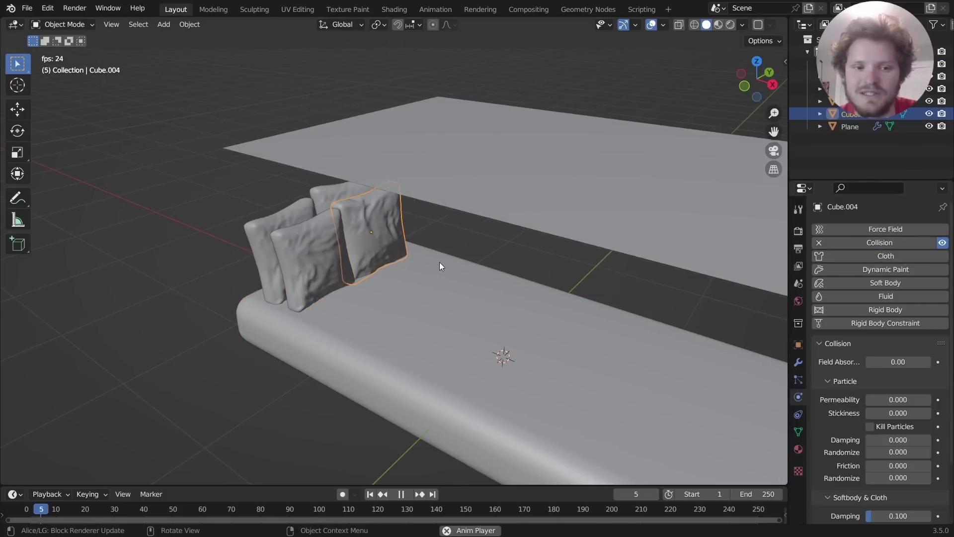
key(space)
middle_drag(439, 262, 286, 216)
key(space)
key(space)
scroll(422, 204, down, 6)
key(shift+Left)
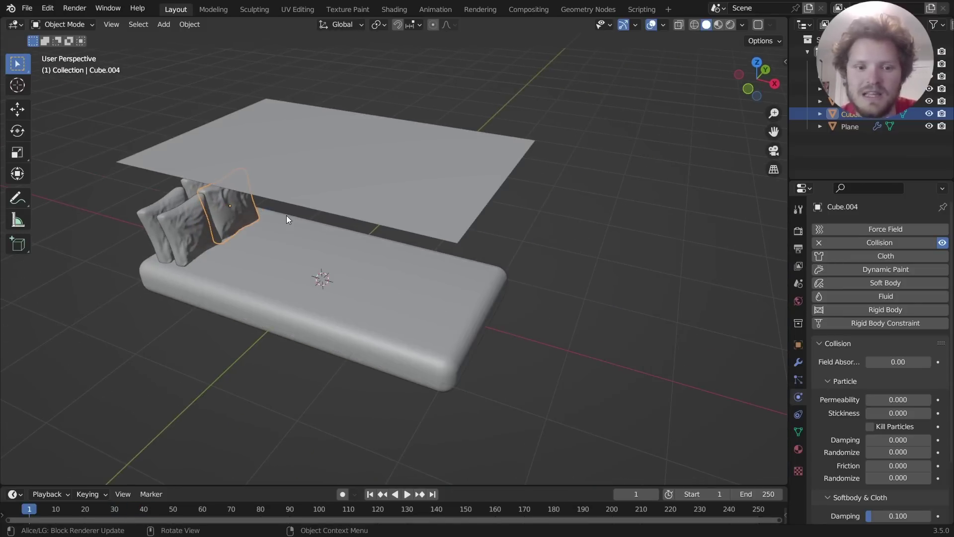
click(344, 164)
middle_drag(417, 156, 386, 189)
In Edit Mode, enlarge the cloth plane along X and Y
key(Tab)
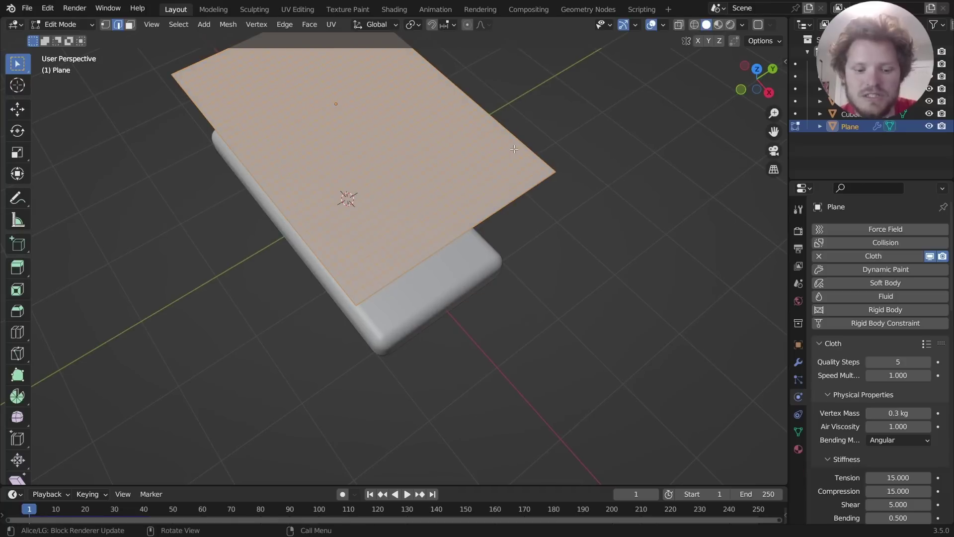
key(s)
key(x)
click(527, 149)
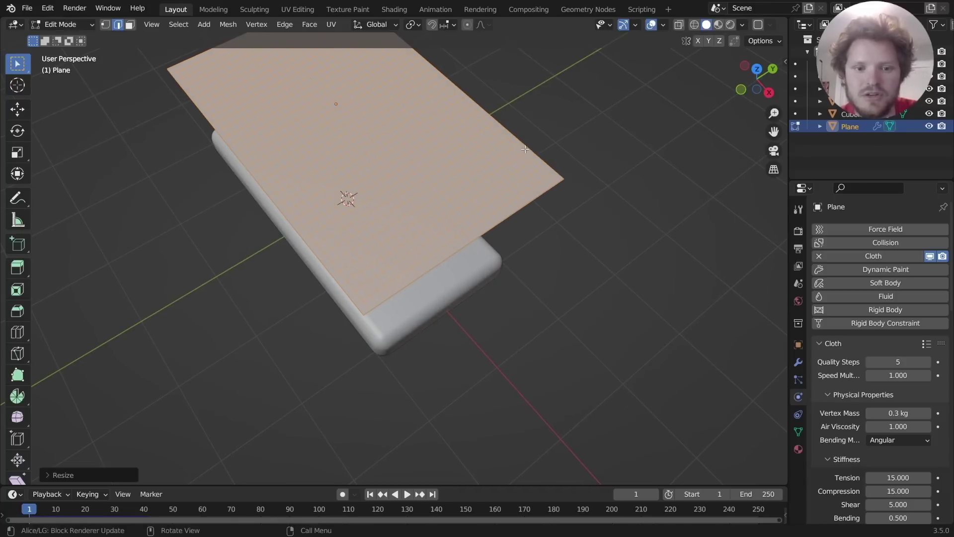
shift+middle_drag(474, 169, 474, 182)
key(s)
key(y)
click(550, 145)
key(Tab)
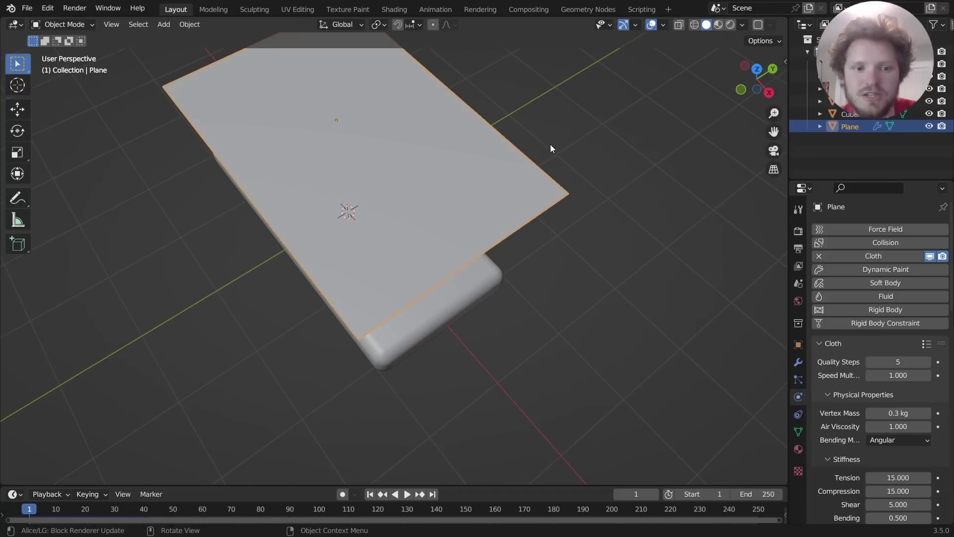
Play the cloth simulation and inspect the blanket draping over the mattress edges
middle_drag(338, 193, 377, 141)
key(space)
key(space)
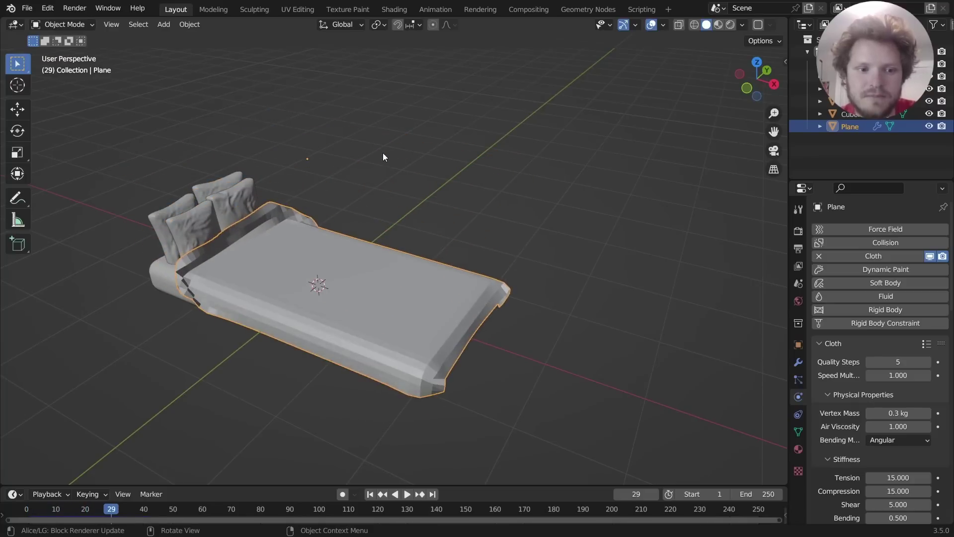
middle_drag(371, 278, 354, 234)
scroll(284, 253, up, 3)
scroll(211, 246, up, 3)
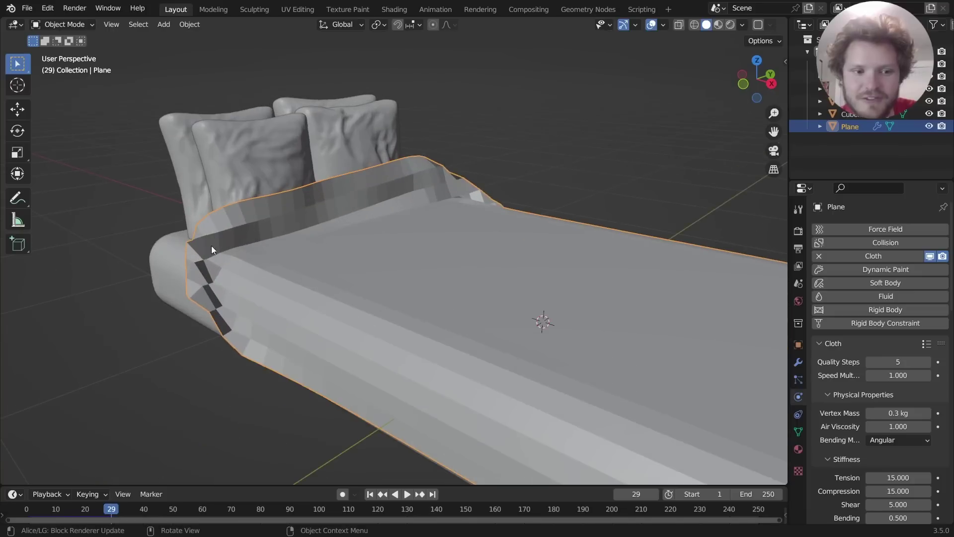
scroll(407, 237, down, 2)
shift+middle_drag(666, 266, 556, 255)
scroll(555, 254, up, 1)
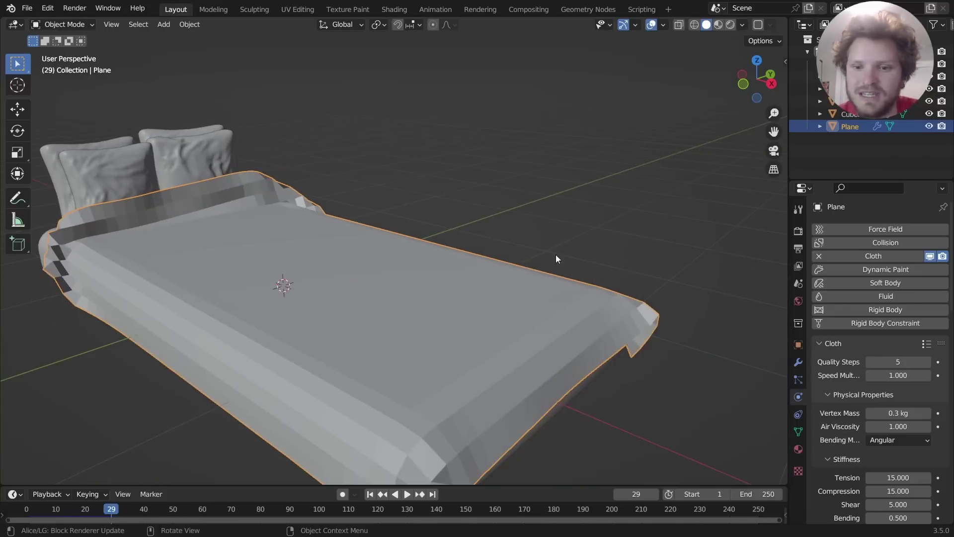
click(798, 361)
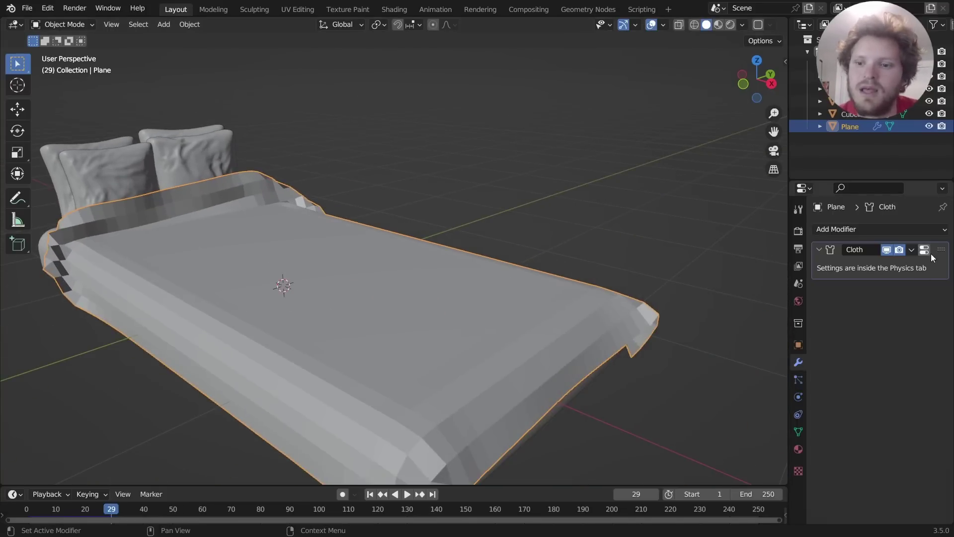
Apply the Cloth modifier to bake the draped blanket shape
click(913, 251)
click(862, 267)
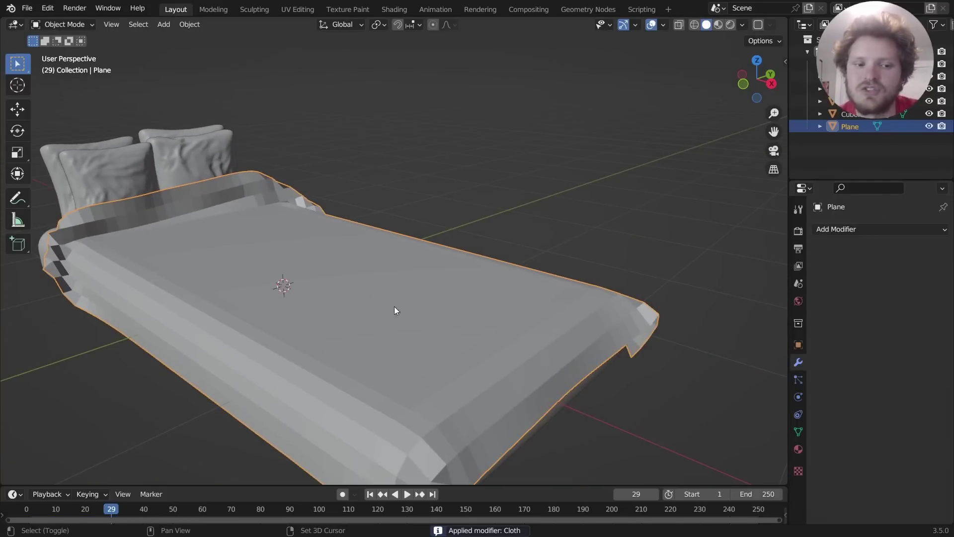
shift+middle_drag(395, 306, 446, 272)
Add a Subdivision Surface modifier to the blanket
click(840, 231)
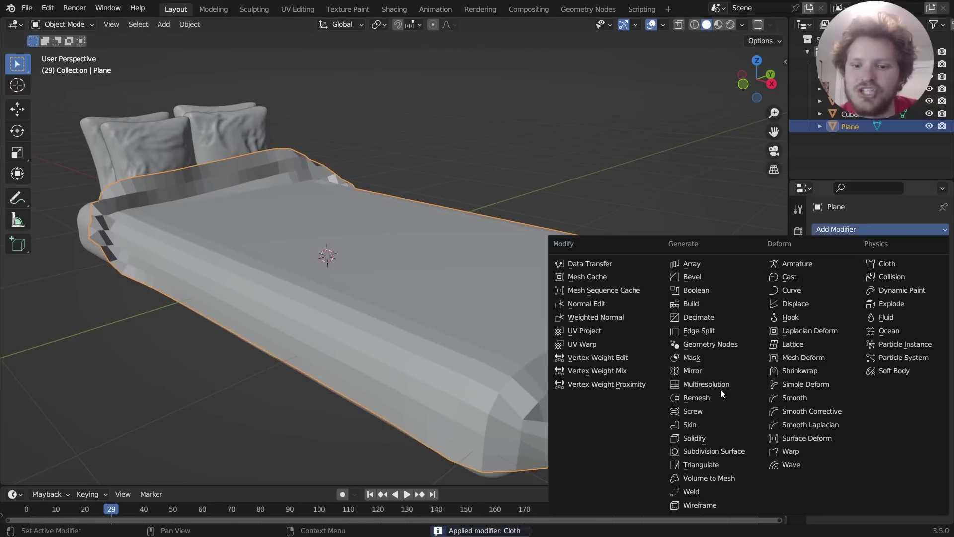
click(703, 452)
scroll(575, 320, up, 2)
middle_drag(574, 320, 452, 301)
shift+middle_drag(663, 286, 492, 243)
scroll(579, 270, up, 3)
Shade the blanket smooth and apply its subdivision with Ctrl+A
right_click(592, 264)
click(615, 265)
scroll(611, 266, down, 3)
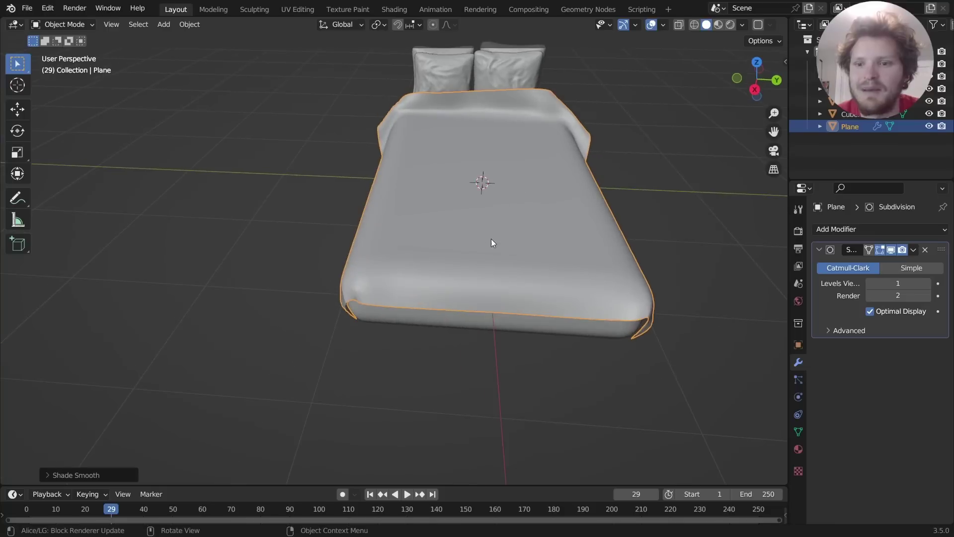
key(ctrl+a)
shift+middle_drag(409, 195, 374, 236)
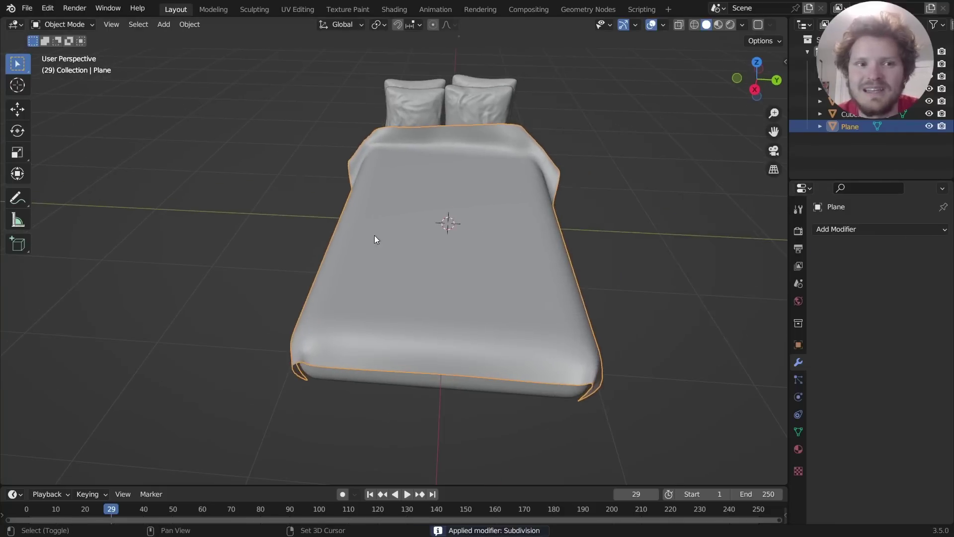
In Sculpting, crease the blanket's left, right and top edges with the Cloth brush
click(255, 9)
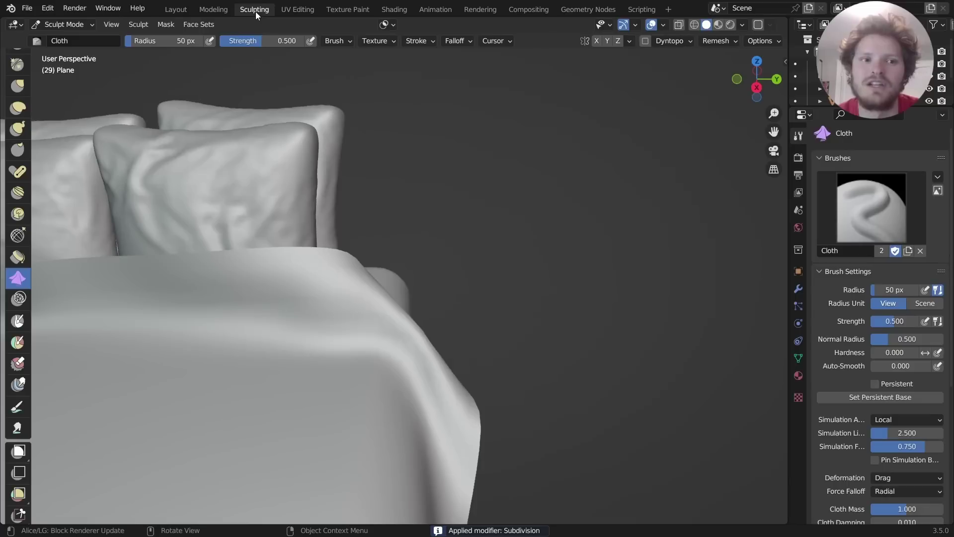
scroll(177, 323, down, 3)
scroll(380, 227, up, 4)
middle_drag(380, 226, 390, 302)
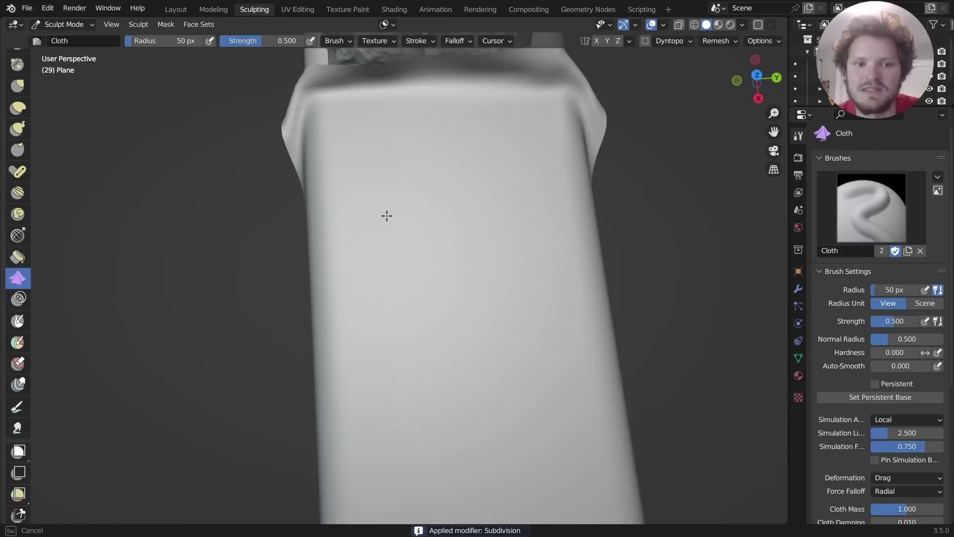
drag(336, 230, 347, 181)
shift+middle_drag(507, 301, 457, 218)
drag(553, 328, 437, 254)
drag(348, 248, 421, 145)
scroll(505, 246, down, 4)
mouse_move(504, 245)
mouse_down()
mouse_move(439, 183)
mouse_move(388, 196)
mouse_up()
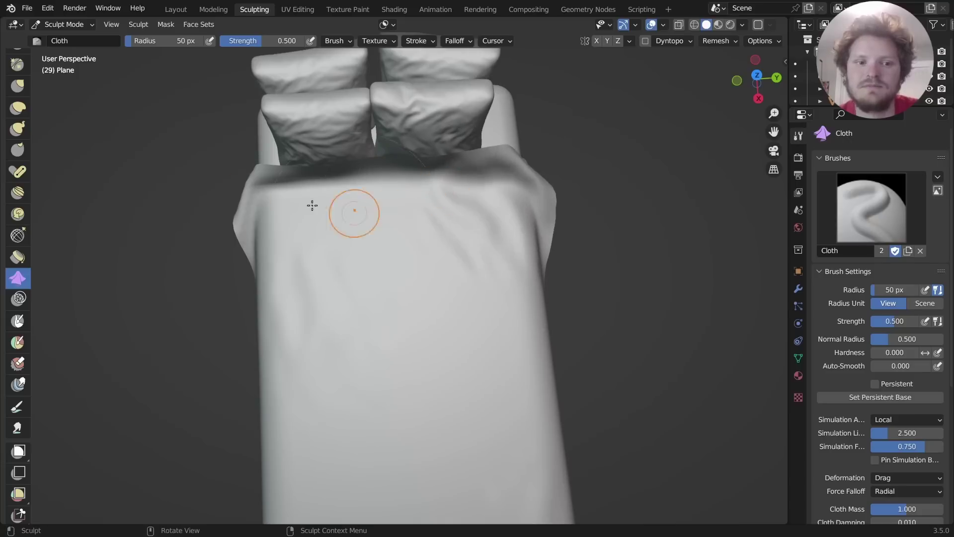
mouse_move(281, 189)
mouse_down()
mouse_move(330, 177)
mouse_move(417, 179)
mouse_up()
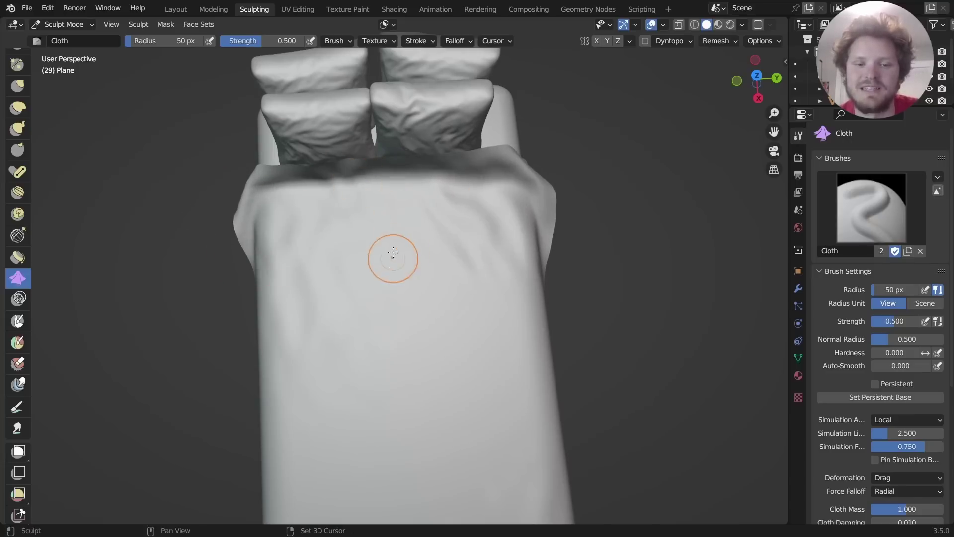
Add more wrinkles to the blanket, especially near the bed's foot
middle_drag(392, 254, 465, 159)
drag(476, 209, 476, 208)
middle_drag(452, 224, 421, 253)
drag(579, 440, 641, 293)
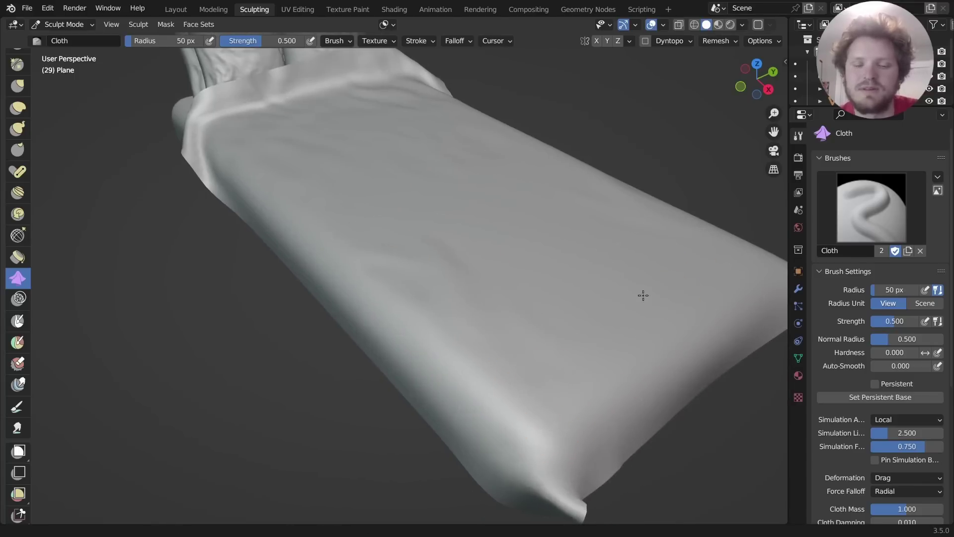
middle_drag(641, 293, 377, 296)
Set the brush radius to 157 px, reshape the front and left edges, and return to Layout
key(f)
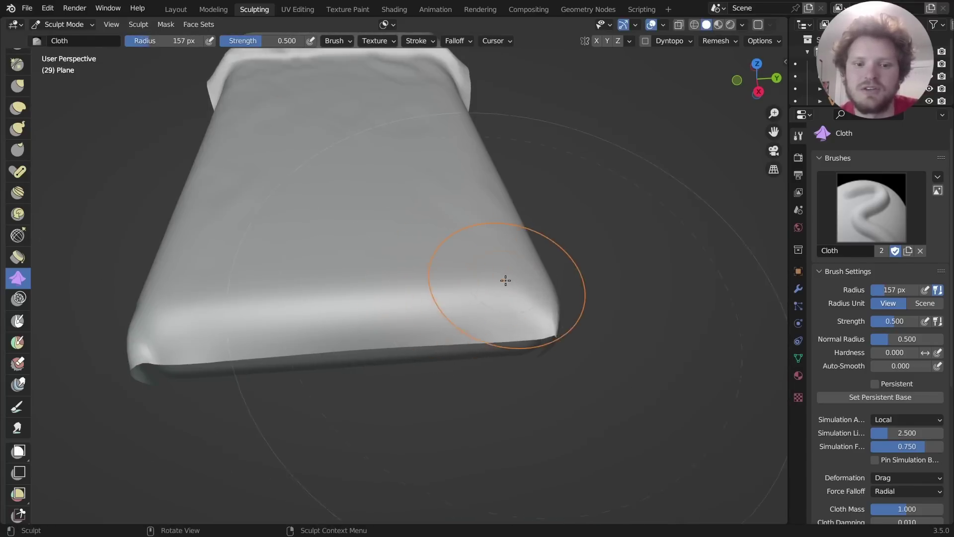
click(502, 280)
mouse_move(442, 294)
mouse_down()
mouse_move(473, 278)
mouse_move(250, 292)
mouse_up()
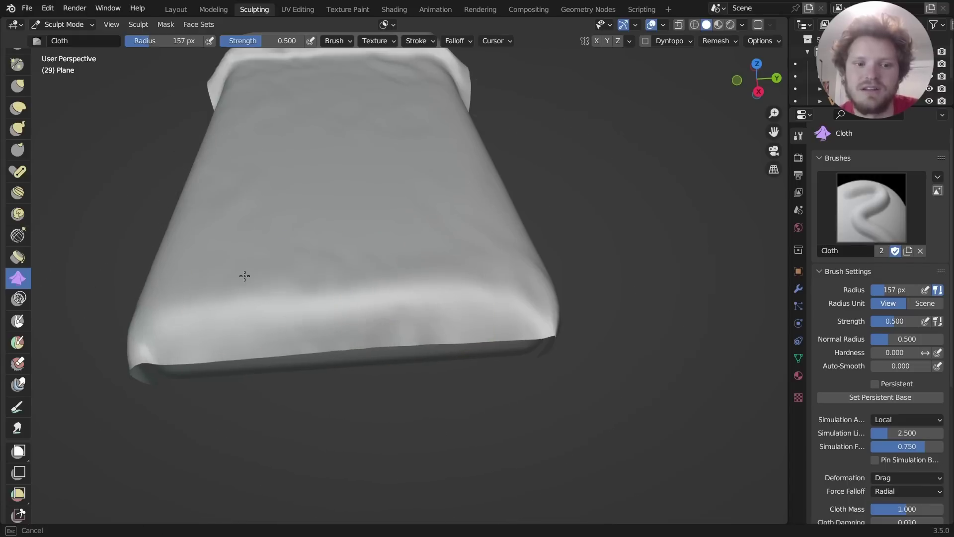
drag(249, 172, 323, 145)
scroll(340, 155, down, 4)
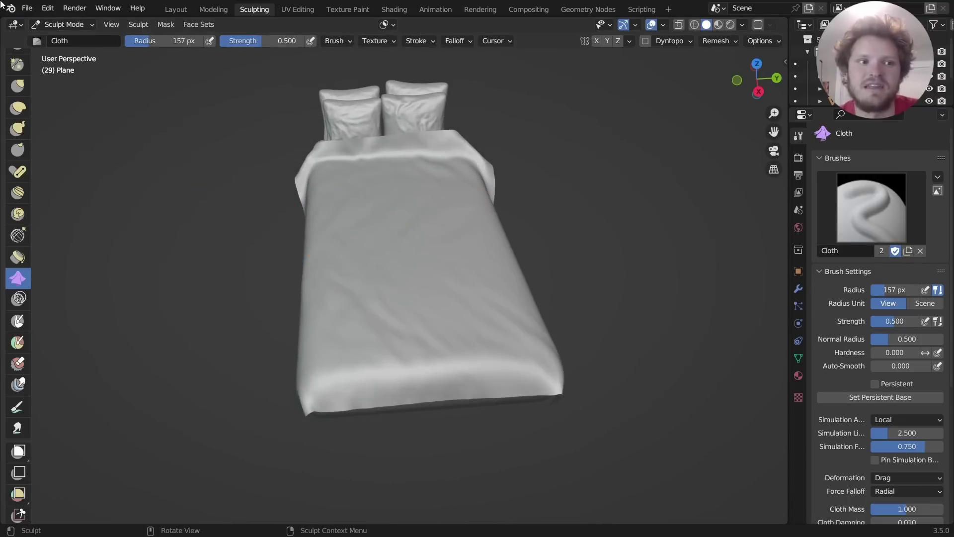
click(175, 10)
middle_drag(227, 50, 394, 184)
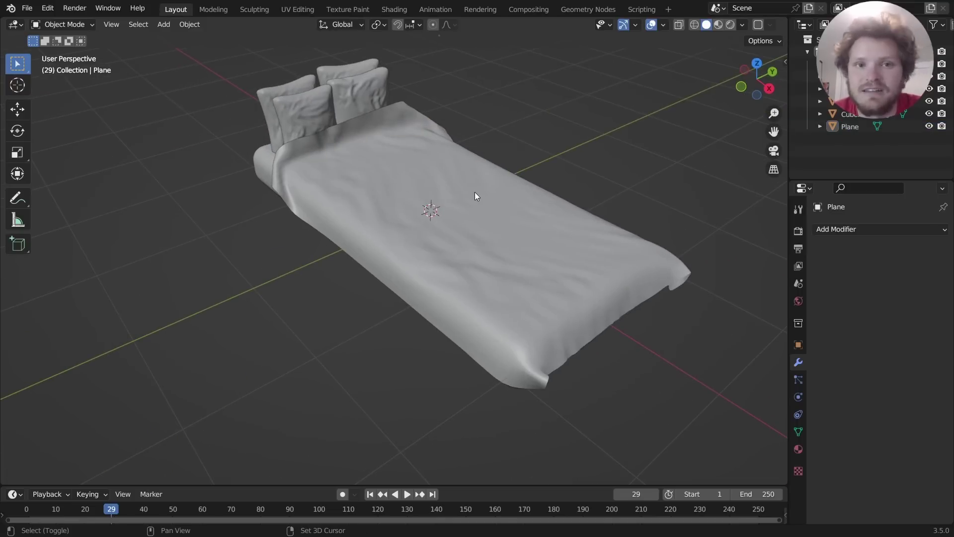
Add a cube, flatten it along Z and drop it just below the mattress
middle_drag(460, 179, 367, 200)
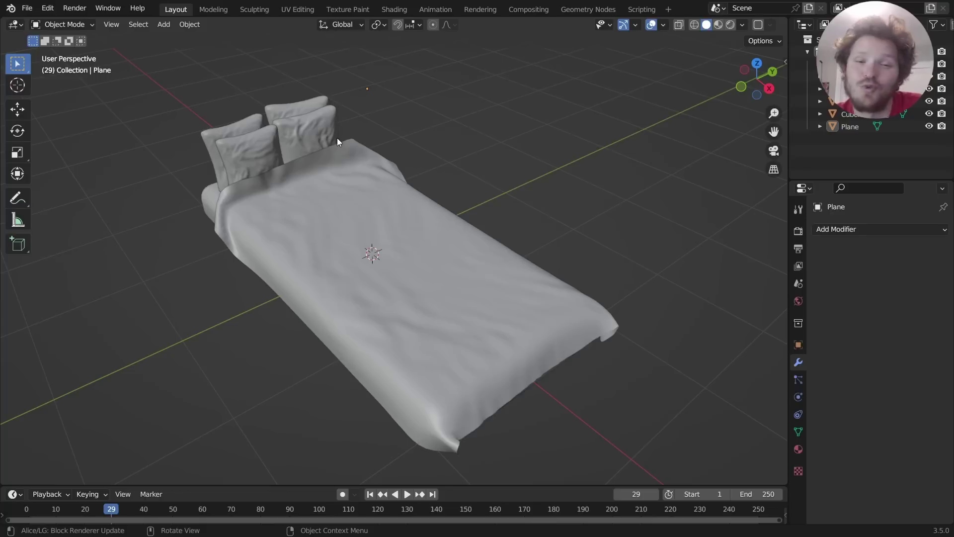
key(shift+a)
mouse_move(337, 138)
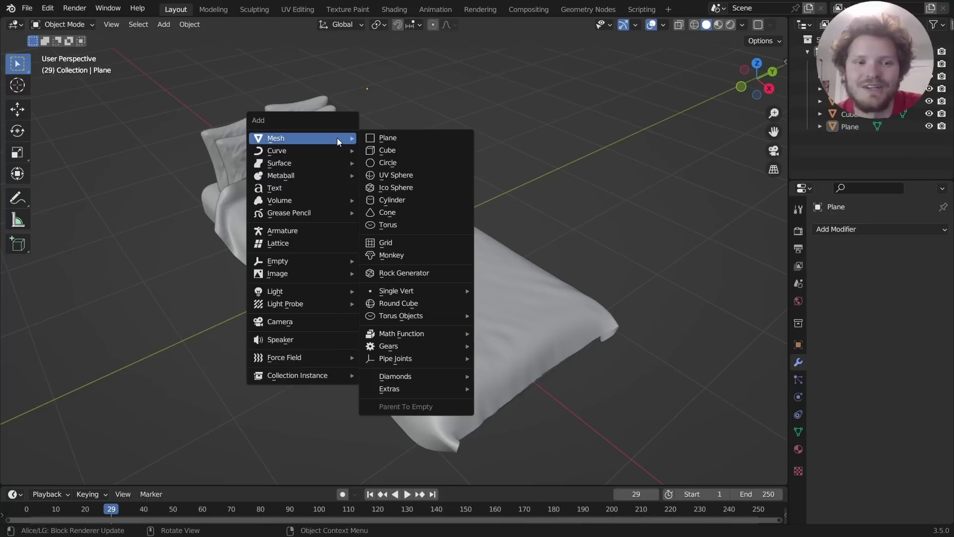
click(374, 150)
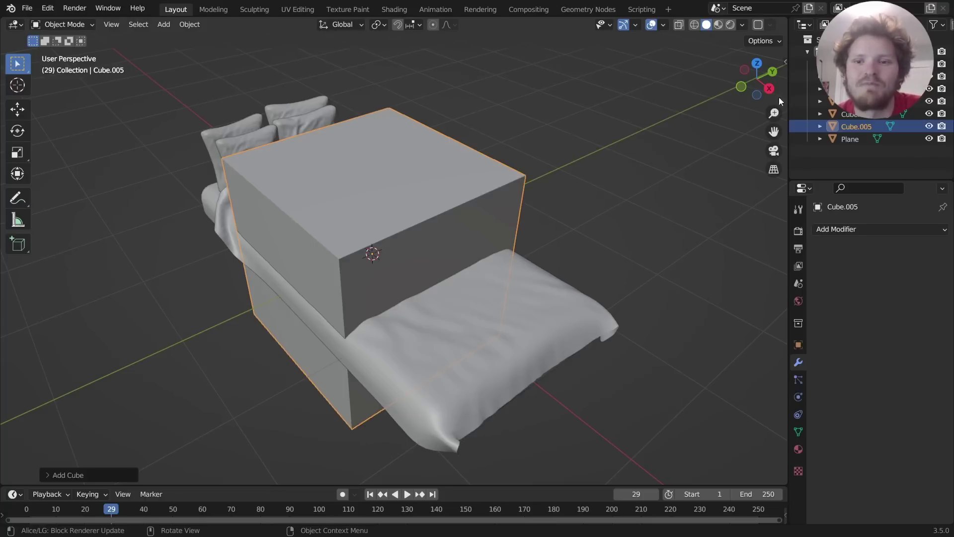
click(745, 88)
key(Tab)
key(s)
key(z)
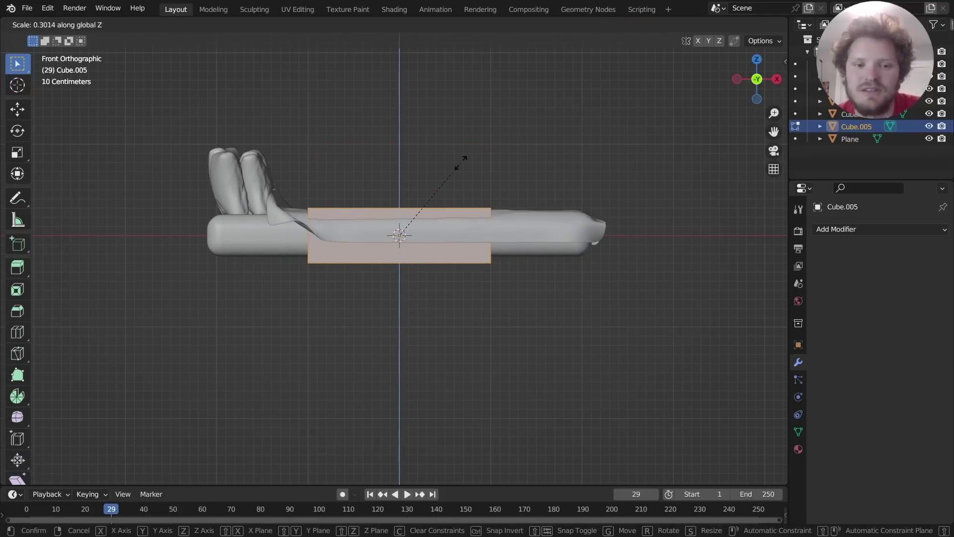
click(461, 160)
key(Tab)
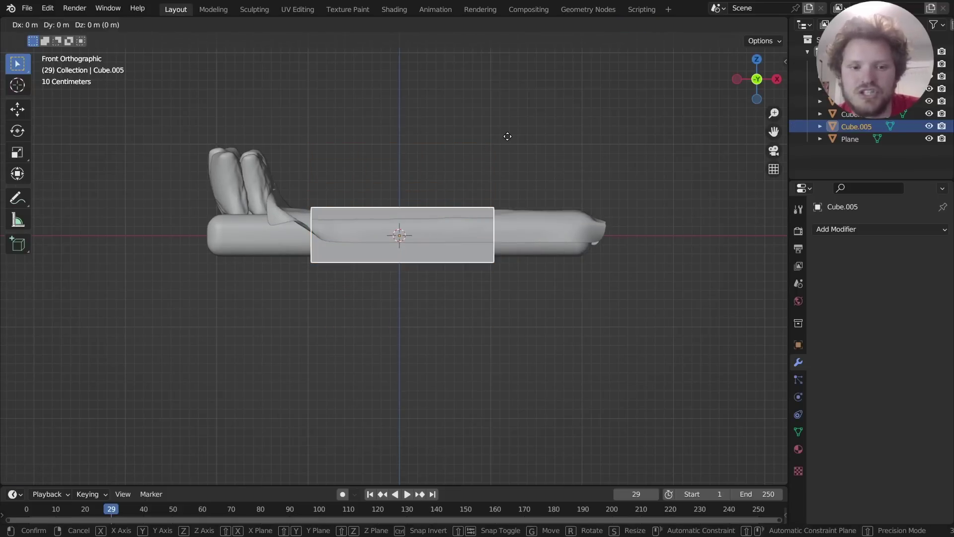
key(y)
key(z)
click(506, 182)
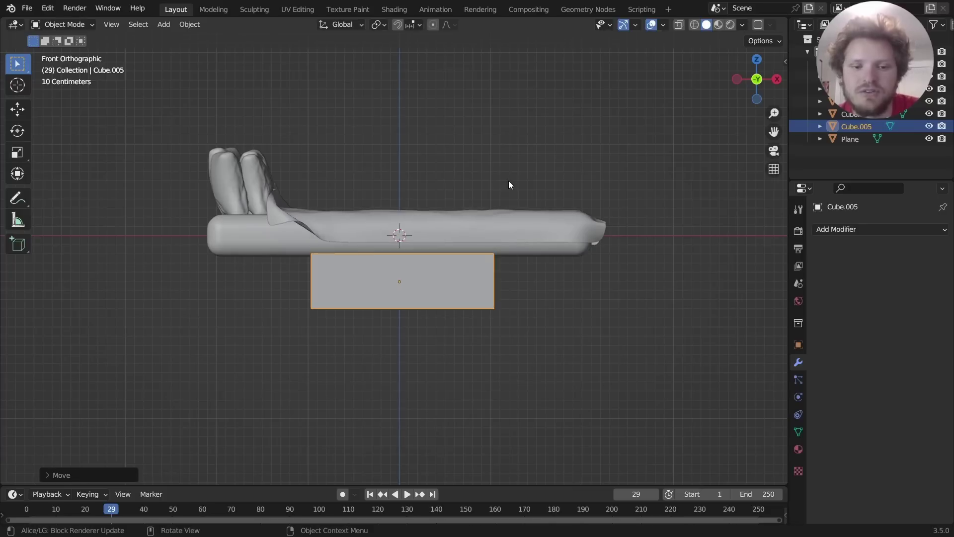
Stretch the box's end face along X out to the bed's foot
middle_drag(705, 128, 461, 284)
key(Tab)
key(3)
click(461, 285)
key(g)
key(y)
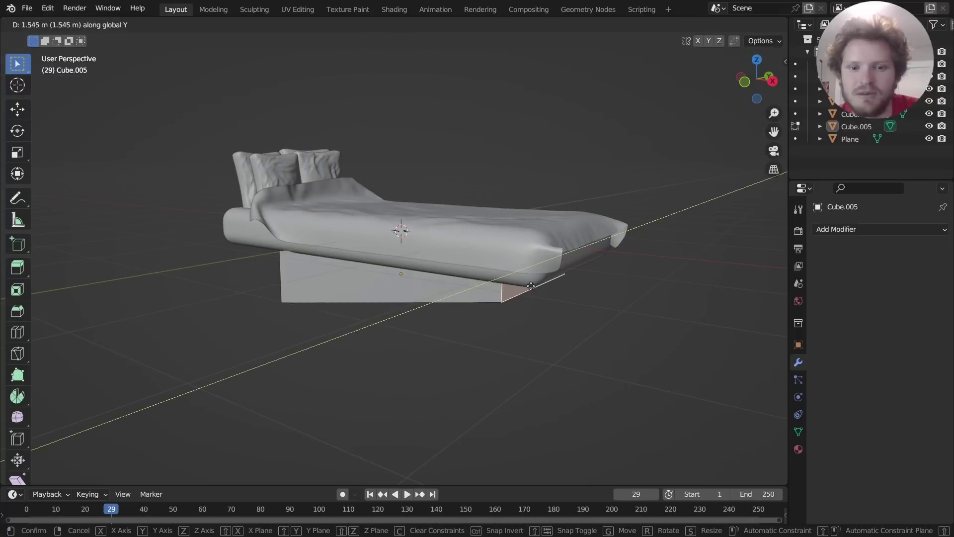
key(x)
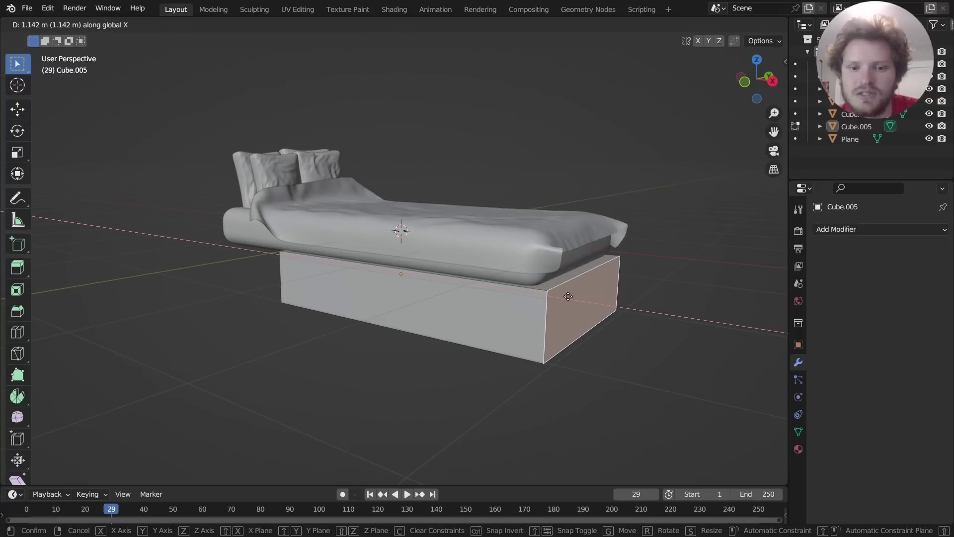
click(568, 296)
Extend the box's other end face along X to the head end and add a loop cut across it
shift+middle_drag(423, 283, 566, 296)
middle_drag(567, 296, 668, 296)
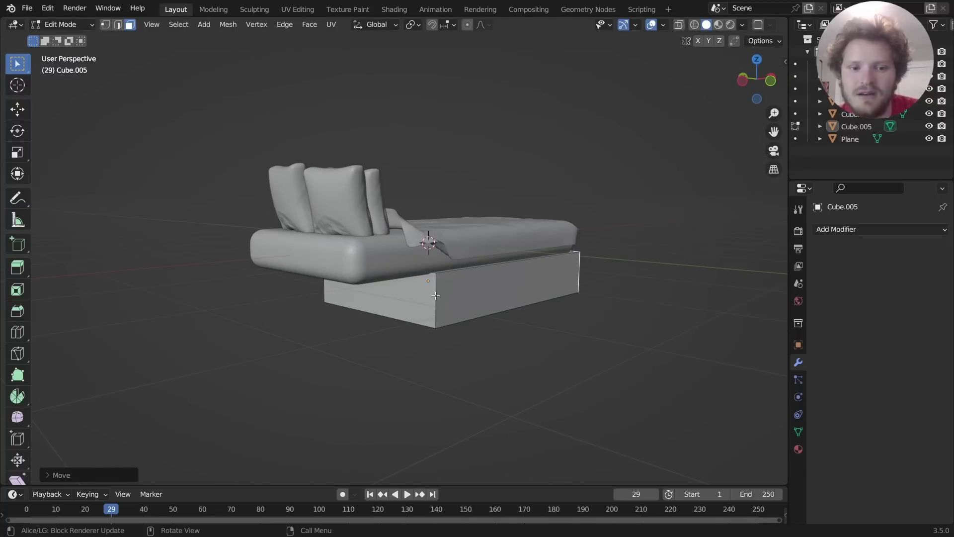
click(428, 293)
key(g)
key(x)
click(303, 293)
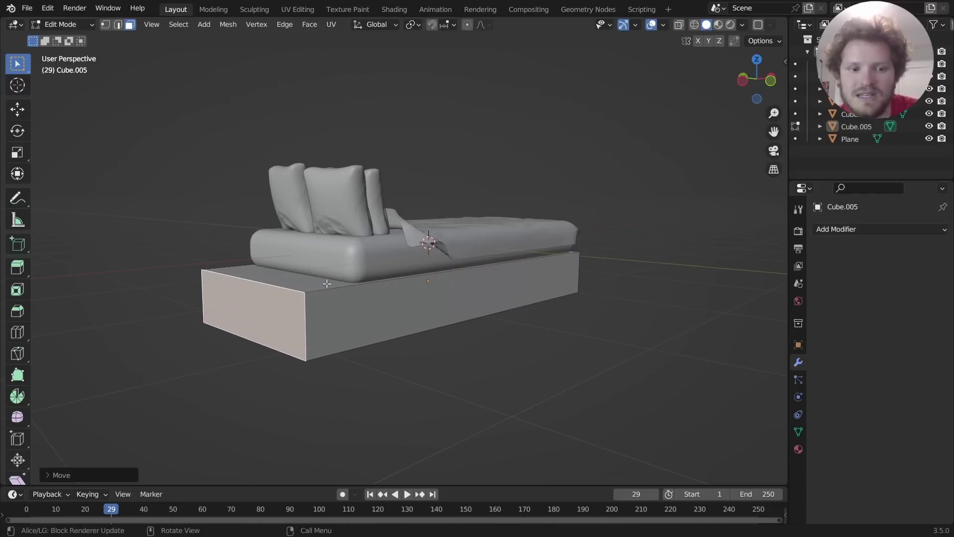
middle_drag(303, 293, 472, 263)
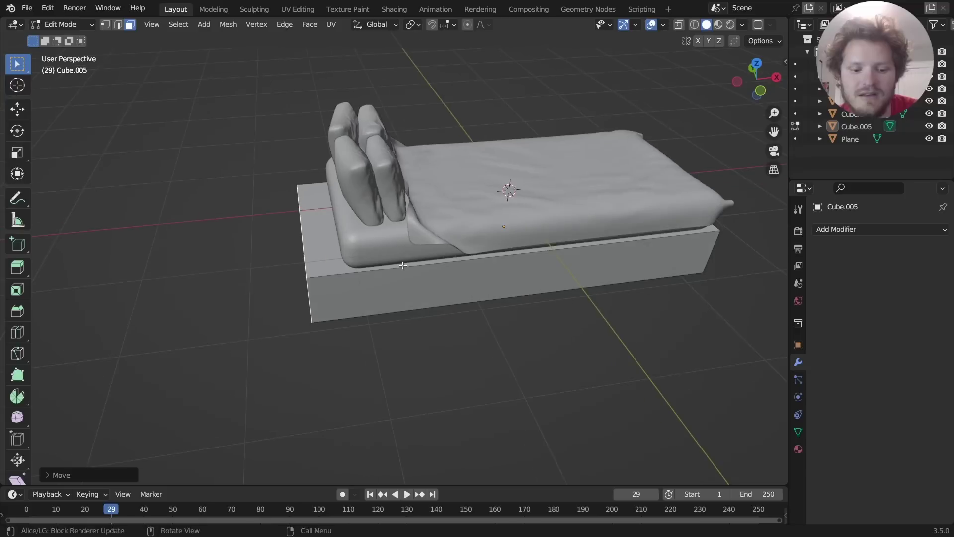
key(ctrl+r)
click(472, 264)
Place the loop near the head end and extrude its top face upward into a tall headboard
click(336, 279)
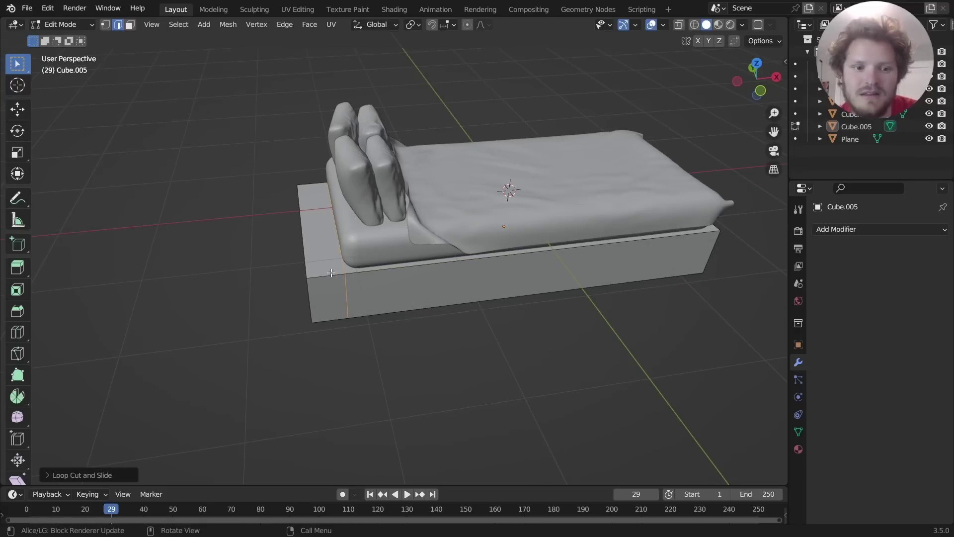
middle_drag(350, 246, 337, 244)
key(3)
click(319, 235)
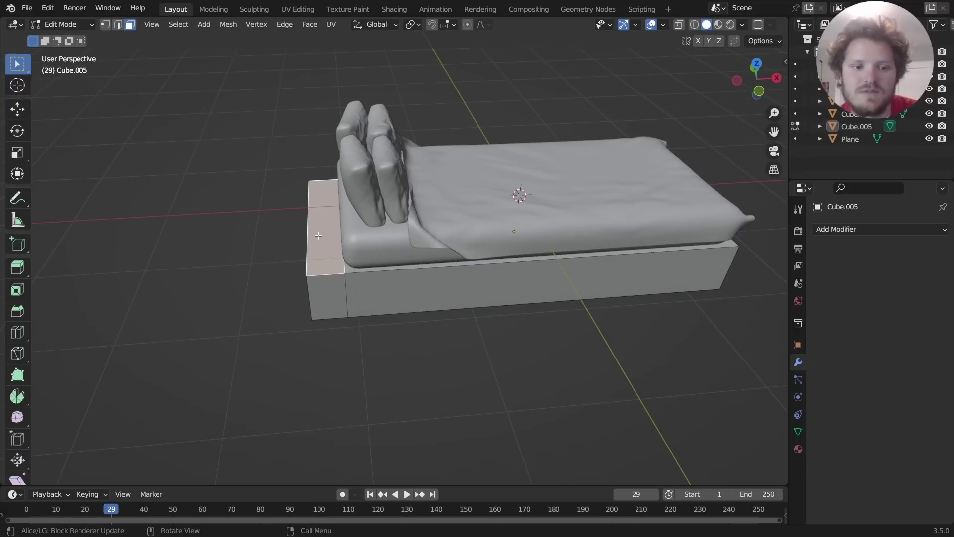
key(e)
click(320, 130)
Push the lower head-end face outward along the X axis
middle_drag(321, 131, 330, 292)
click(330, 292)
middle_drag(337, 233, 260, 249)
key(g)
key(x)
click(356, 226)
key(Tab)
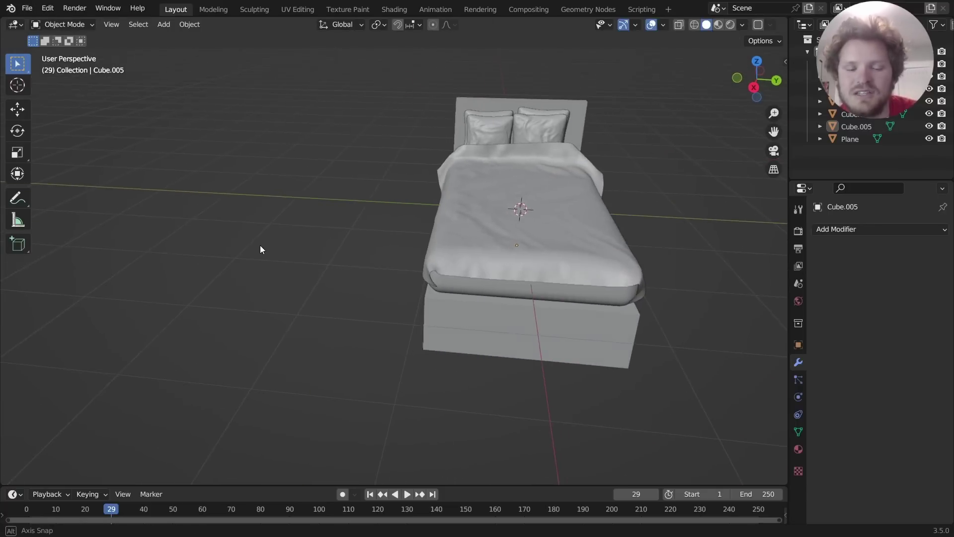
Scale the whole bed frame slightly wider along the Y axis
middle_drag(529, 276, 404, 288)
key(Tab)
key(a)
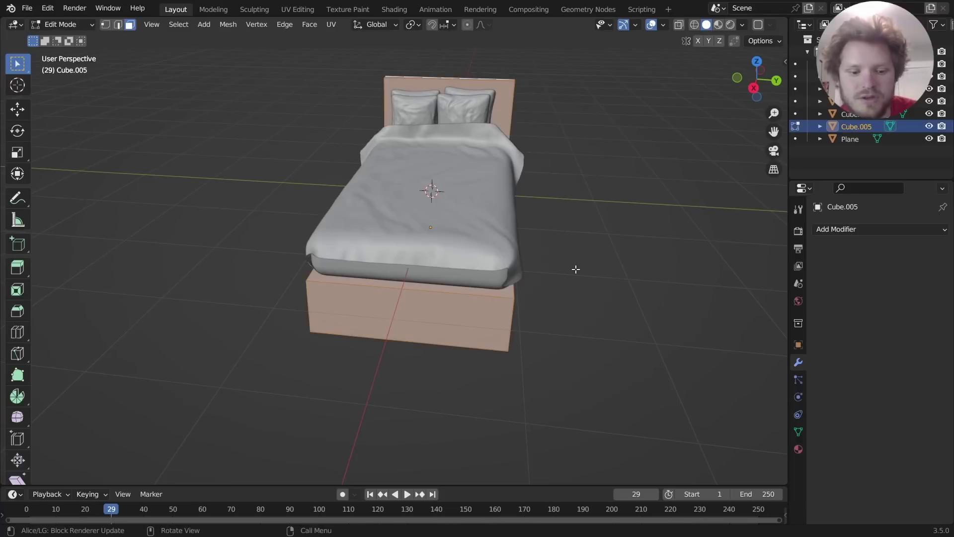
key(s)
key(y)
click(590, 266)
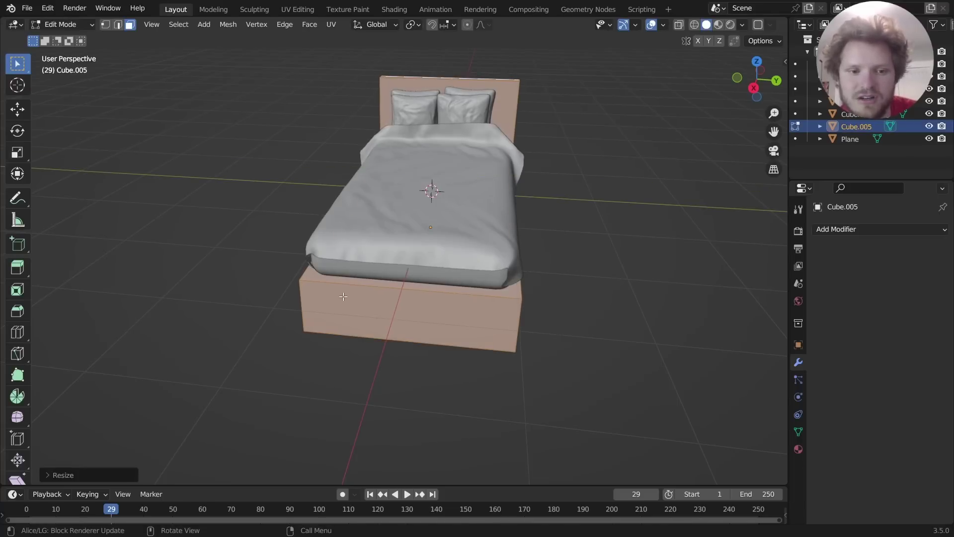
Cut a centred horizontal loop and extrude the lower band along normals into a step
middle_drag(590, 267, 450, 273)
key(ctrl+r)
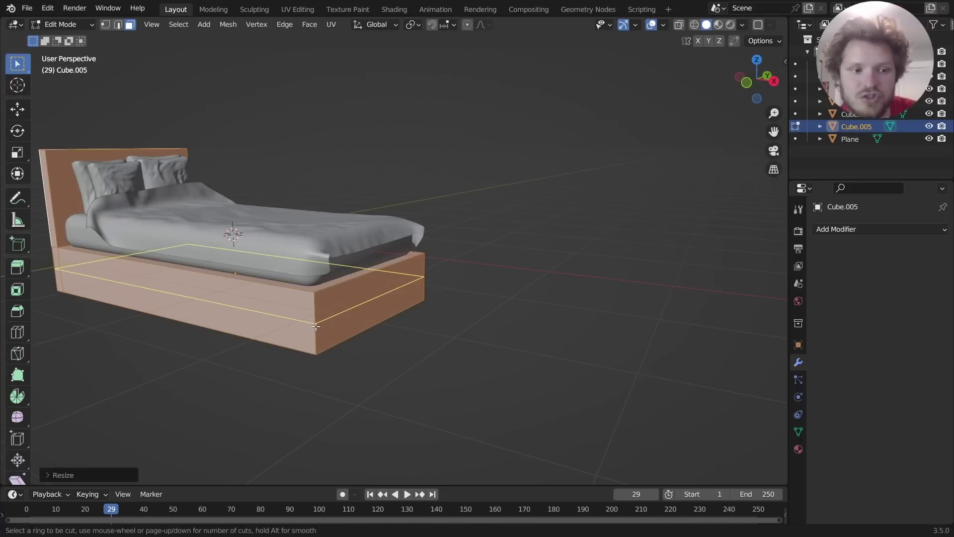
click(316, 327)
right_click(317, 327)
scroll(346, 330, up, 4)
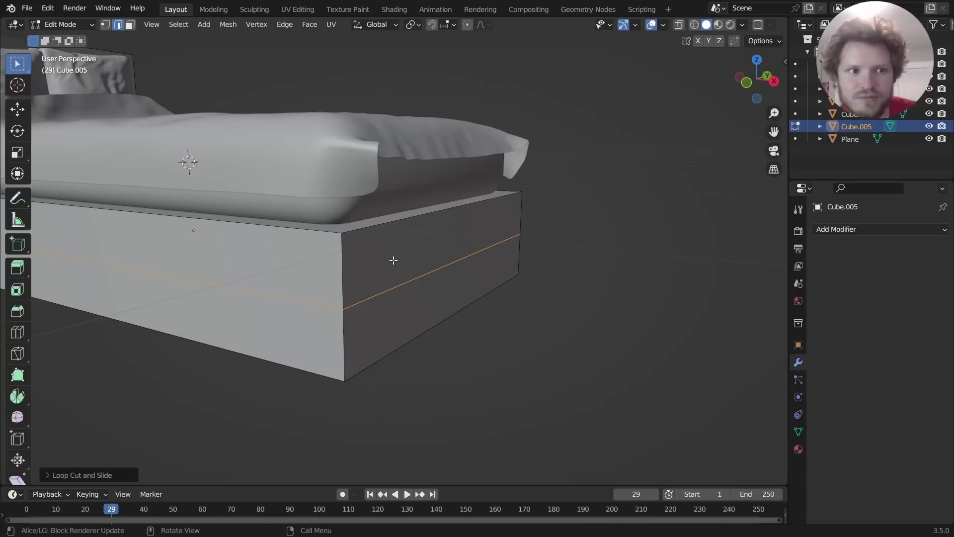
key(3)
alt+click(352, 330)
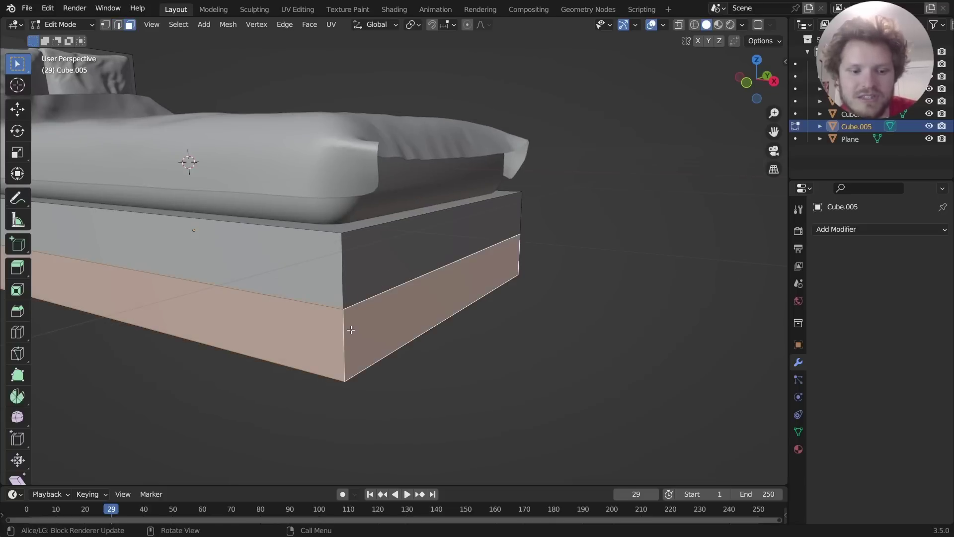
key(alt+e)
click(405, 320)
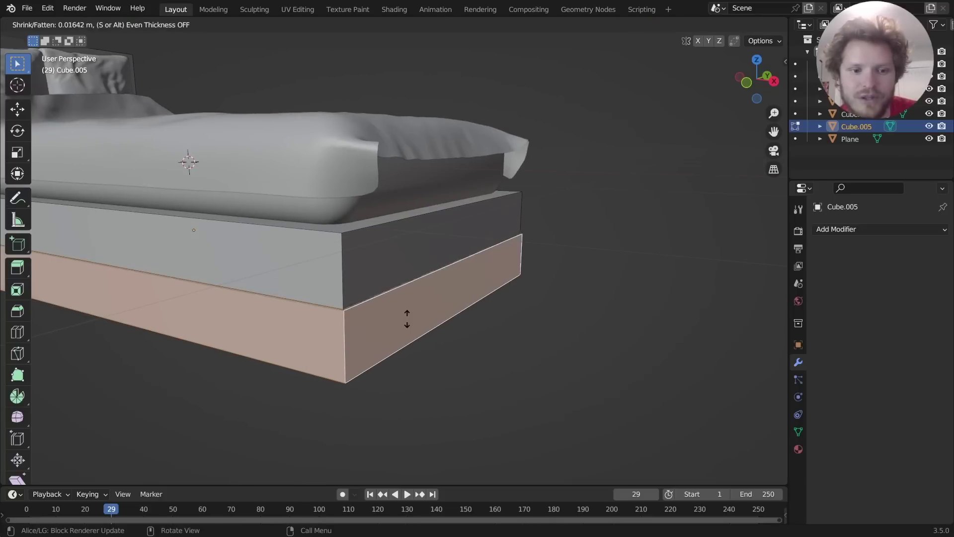
click(408, 314)
key(Tab)
scroll(354, 306, down, 8)
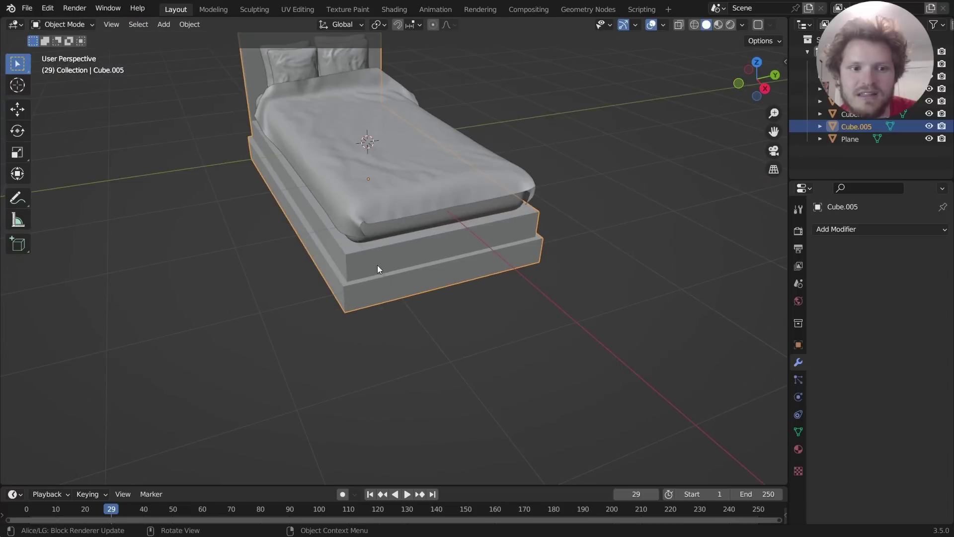
Bevel the frame's vertical corner edges with 7 segments for rounded corners
middle_drag(378, 265, 379, 303)
key(Tab)
scroll(380, 299, up, 2)
key(2)
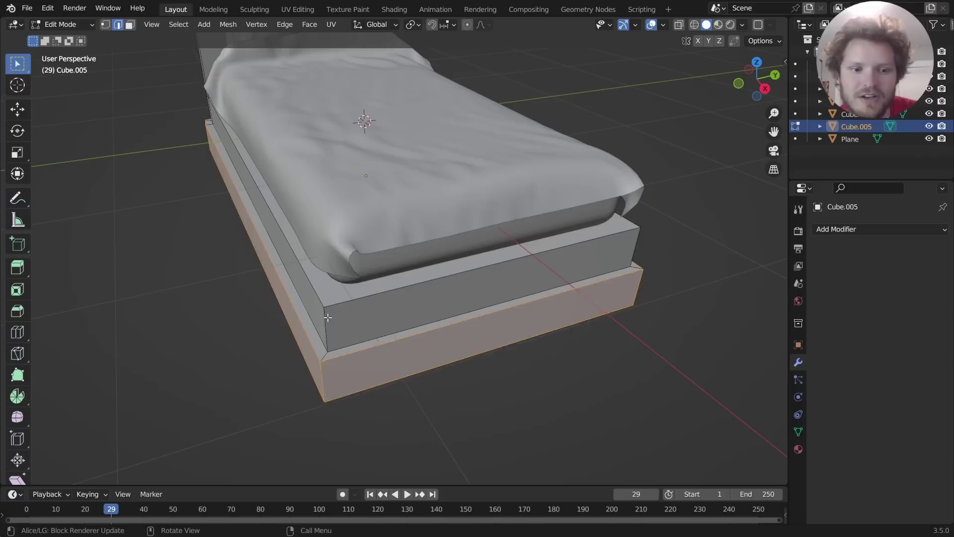
click(327, 316)
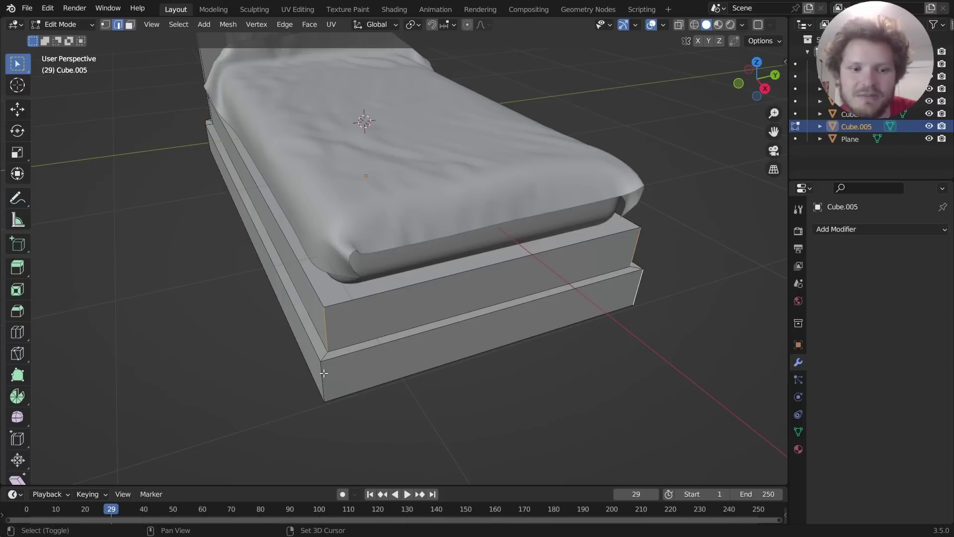
shift+click(323, 373)
key(ctrl+b)
scroll(592, 264, up, 6)
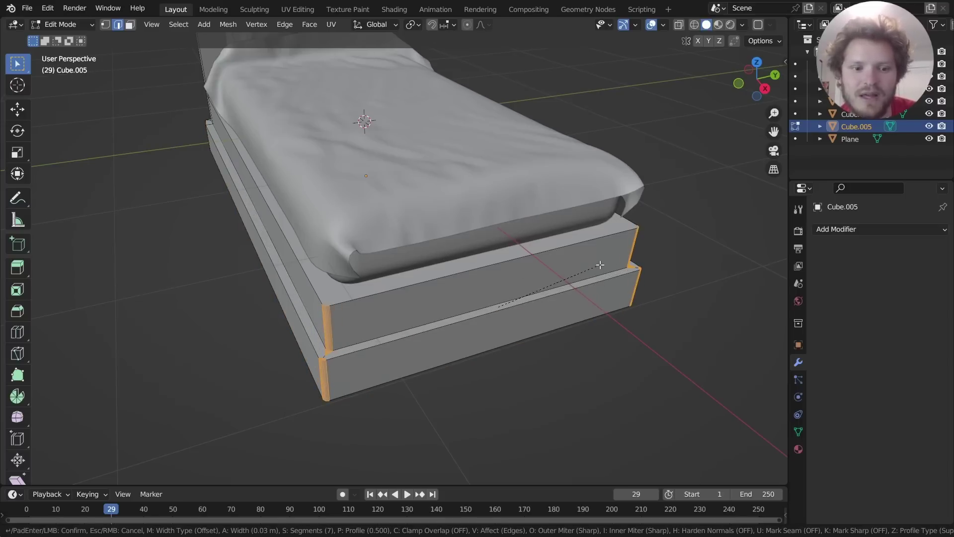
click(601, 264)
key(Tab)
middle_drag(506, 280, 413, 312)
scroll(311, 242, up, 2)
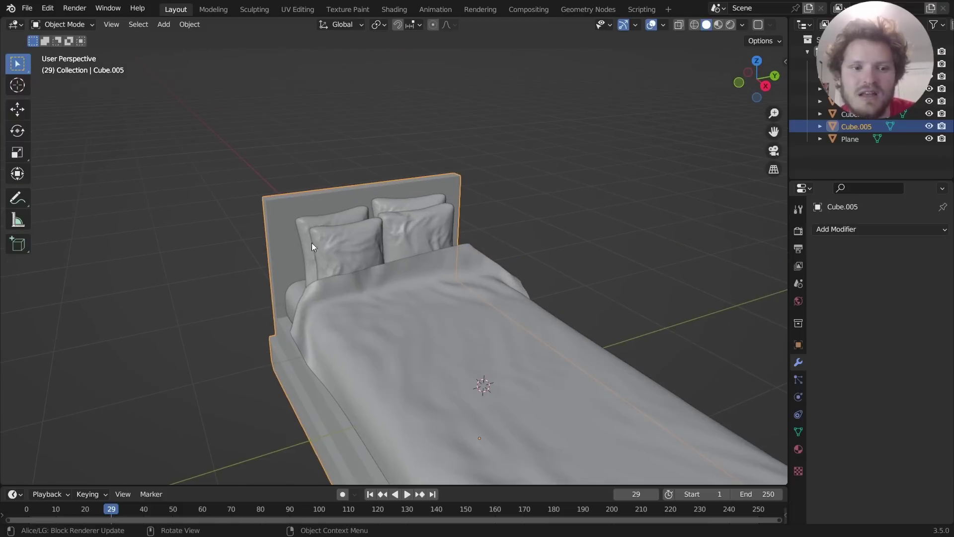
key(Tab)
scroll(249, 166, up, 3)
Round the headboard's top corners with a bevel
shift+middle_drag(249, 165, 409, 272)
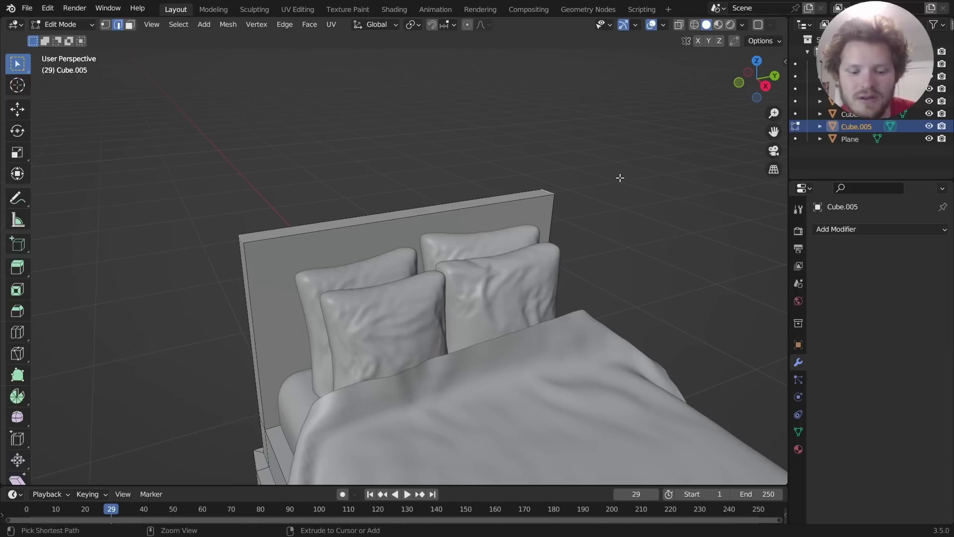
key(ctrl+b)
click(664, 174)
key(Tab)
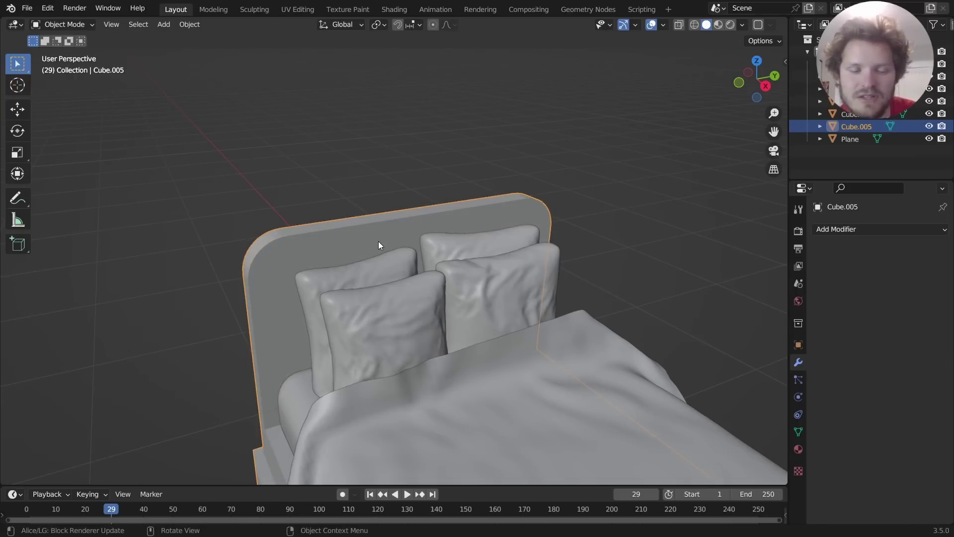
Inset the headboard's front face, undoing a trial subdivision
key(Tab)
click(393, 241)
middle_drag(393, 241, 524, 238)
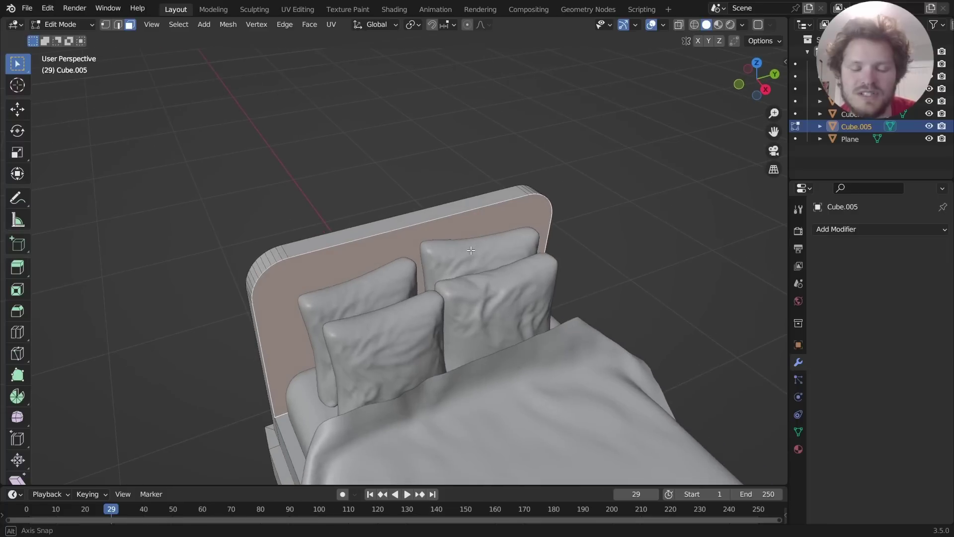
key(i)
click(592, 220)
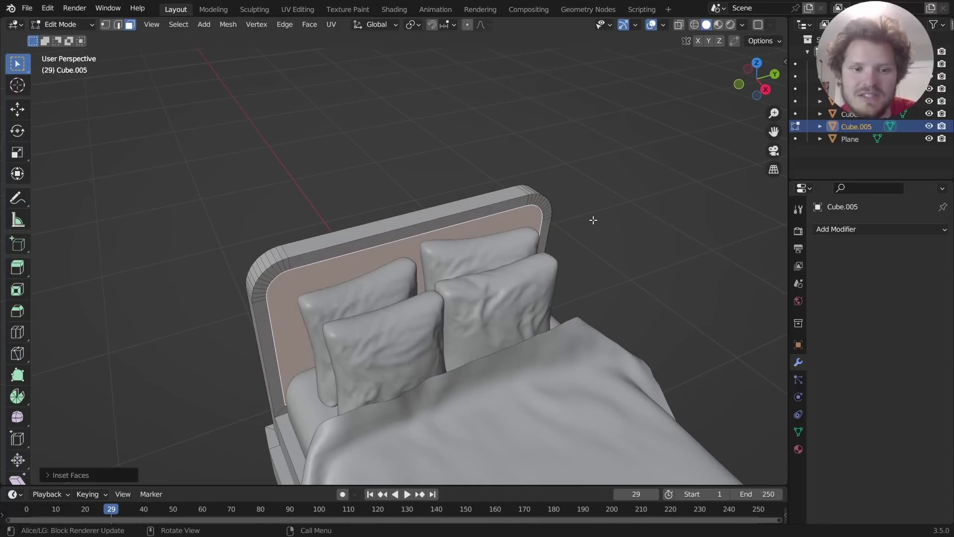
right_click(416, 244)
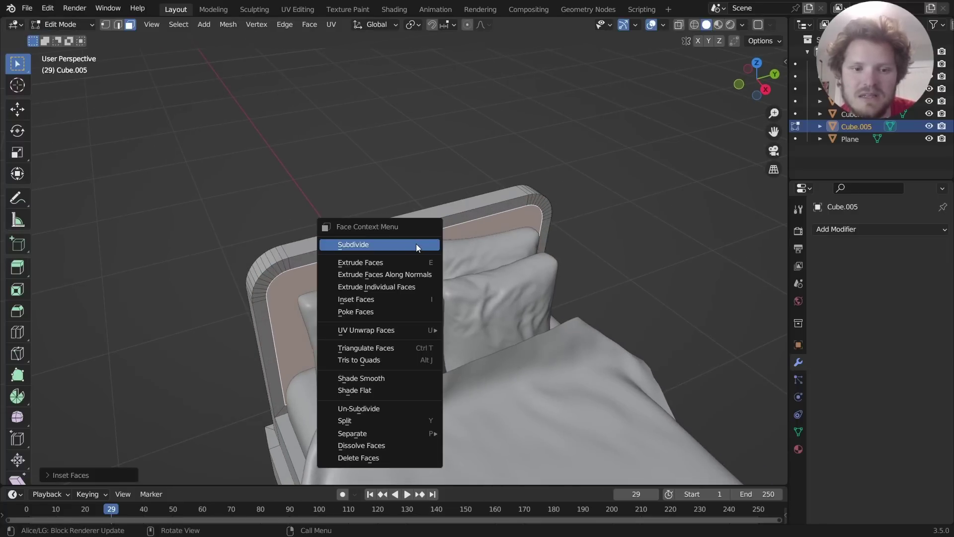
click(416, 244)
key(ctrl+z)
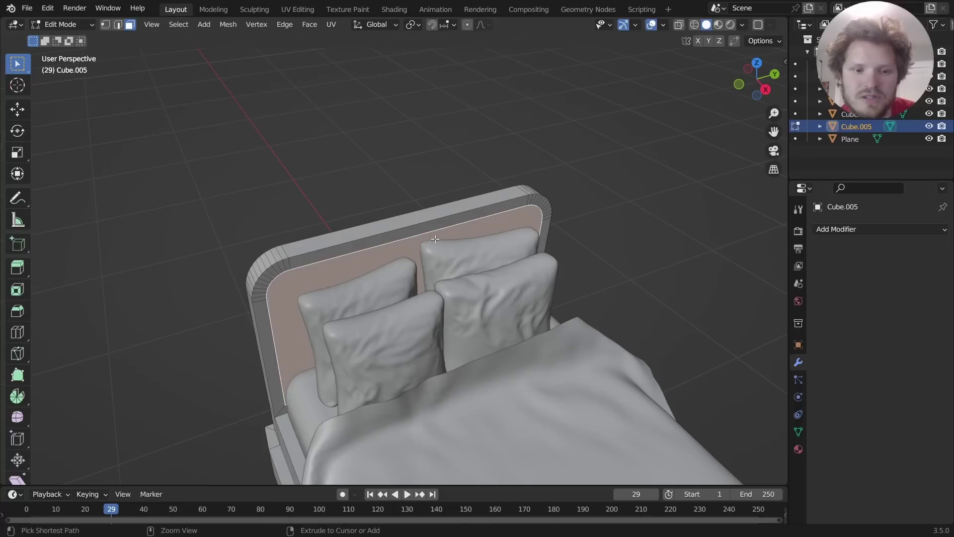
Extrude the inset panel inward to recess it into the headboard
key(ctrl+r)
key(Escape)
middle_drag(420, 238, 513, 266)
key(e)
click(474, 239)
key(Tab)
scroll(410, 206, down, 5)
Select the blanket, the mattress and all four pillows together
click(548, 285)
shift+click(549, 285)
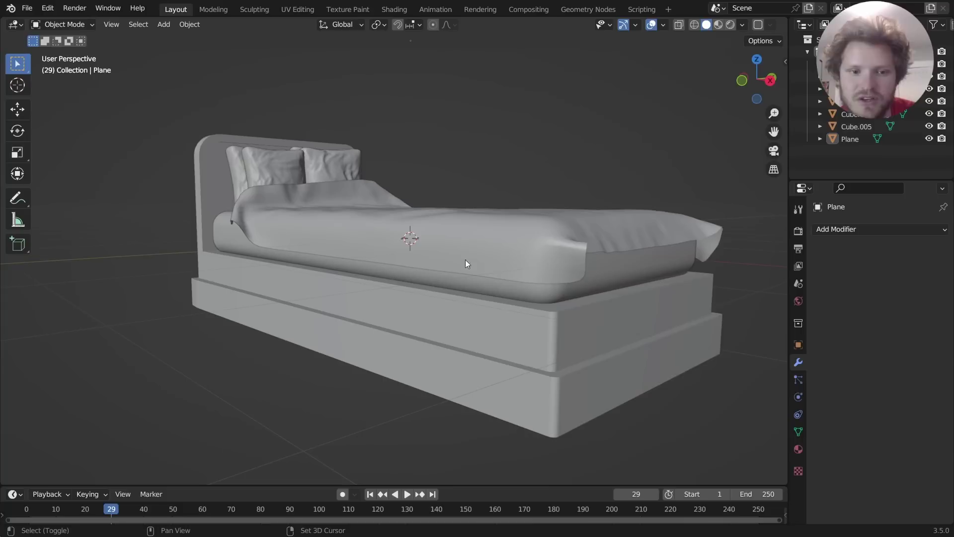
click(349, 261)
shift+click(222, 234)
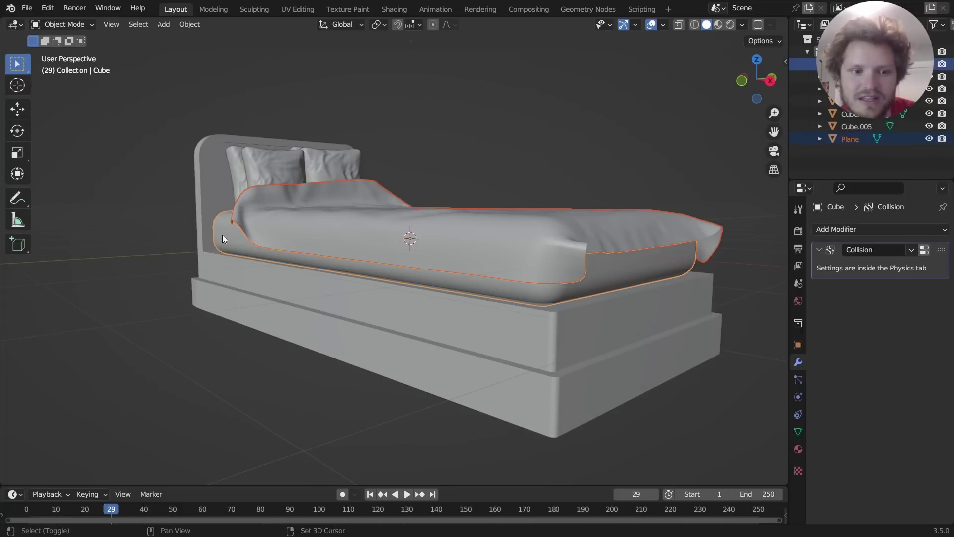
shift+click(254, 161)
shift+click(242, 163)
shift+click(315, 158)
middle_drag(315, 158, 334, 188)
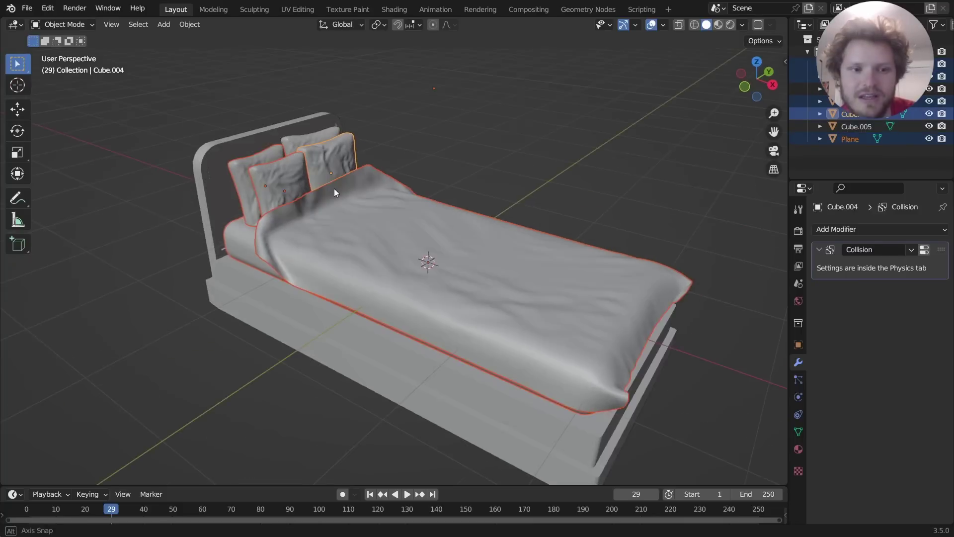
shift+click(296, 143)
Lower the selected bedding slightly along Z, then deselect it
key(g)
key(z)
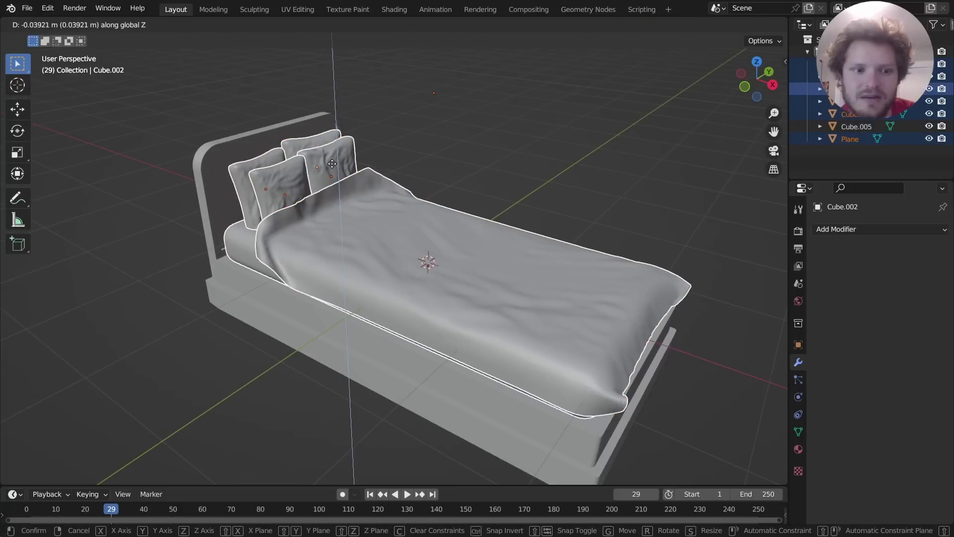
click(436, 141)
click(437, 142)
scroll(437, 146, down, 3)
middle_drag(436, 147, 390, 202)
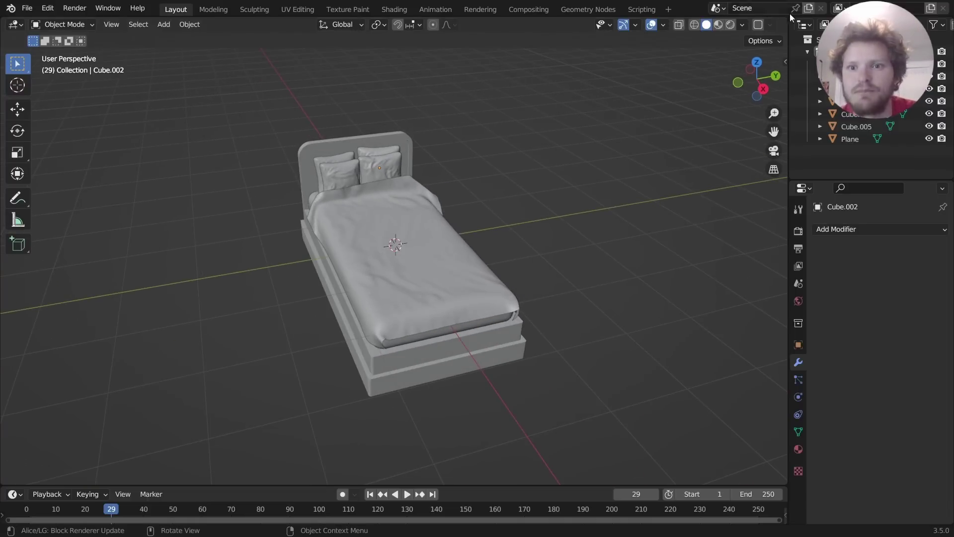
In rendered shading, add a point light, shift it along Y and raise it above the bed
click(730, 26)
key(shift+a)
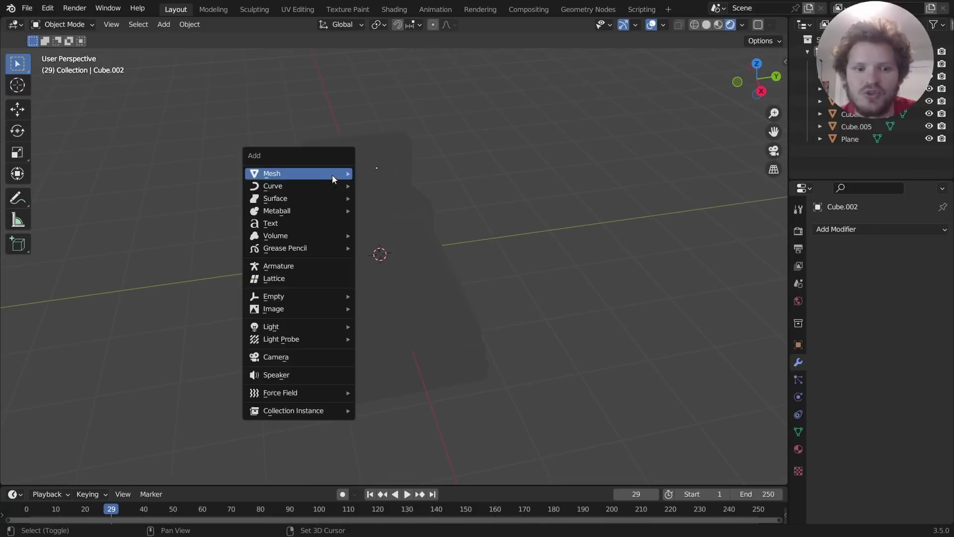
mouse_move(308, 326)
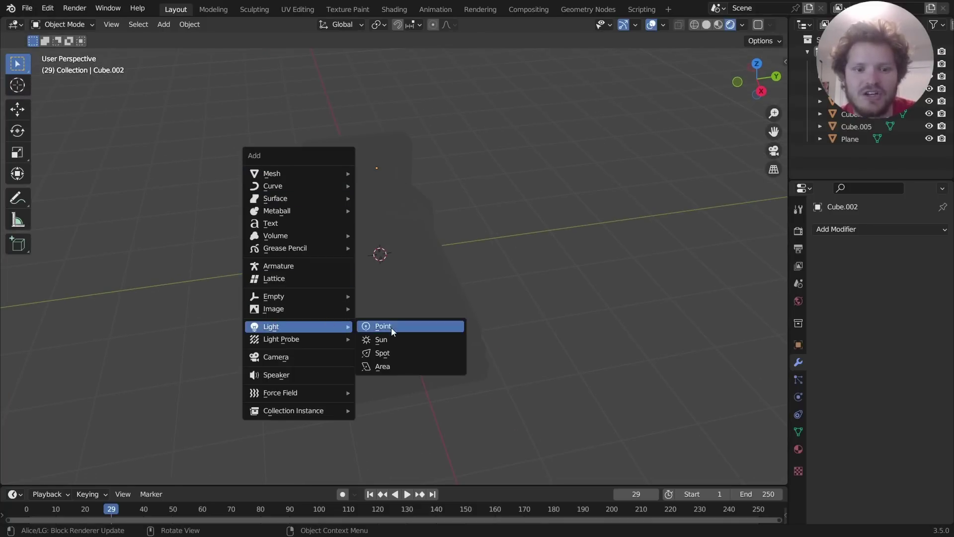
click(392, 326)
key(g)
key(y)
click(315, 324)
key(g)
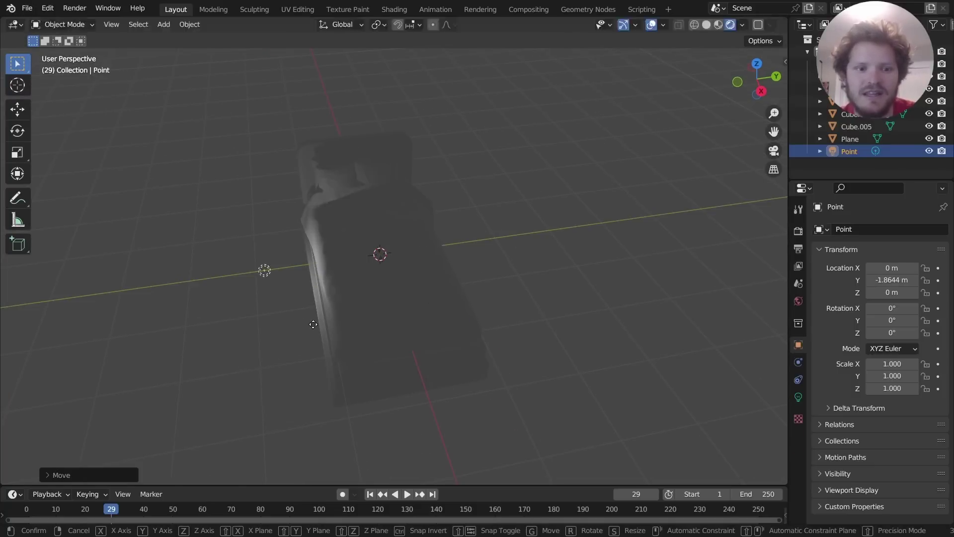
key(z)
click(315, 227)
Set the point light's power to 200 W
click(793, 404)
click(899, 313)
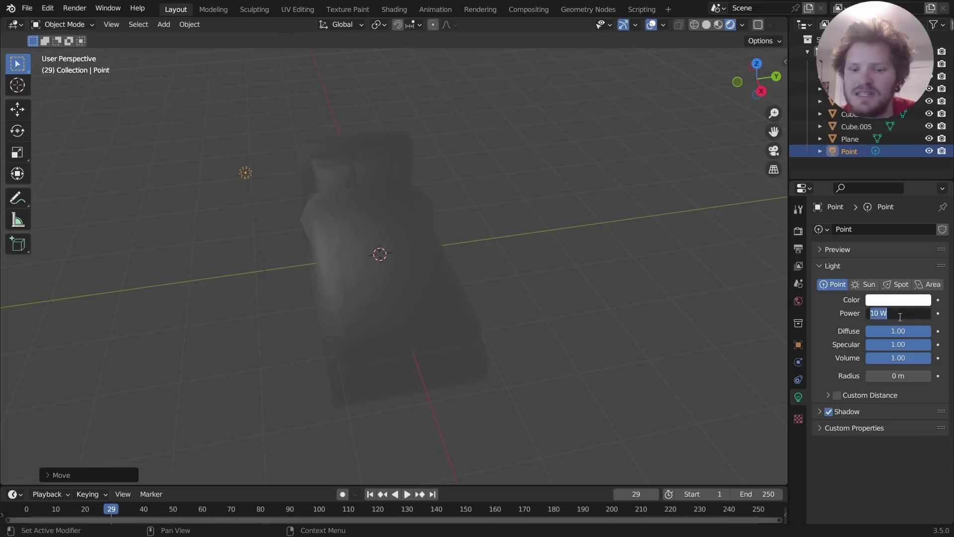
text(200)
key(Return)
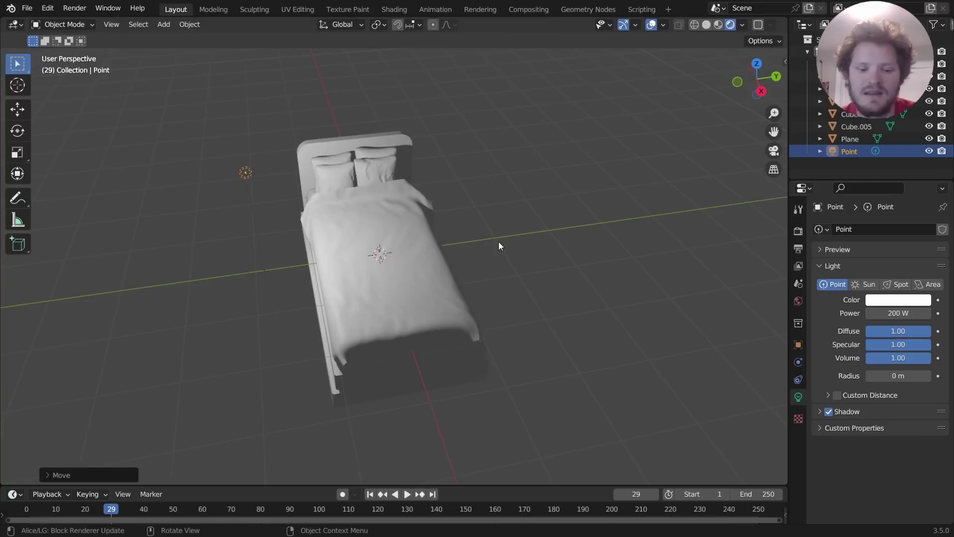
Move the light along X to sit beside the bed
key(g)
key(y)
key(x)
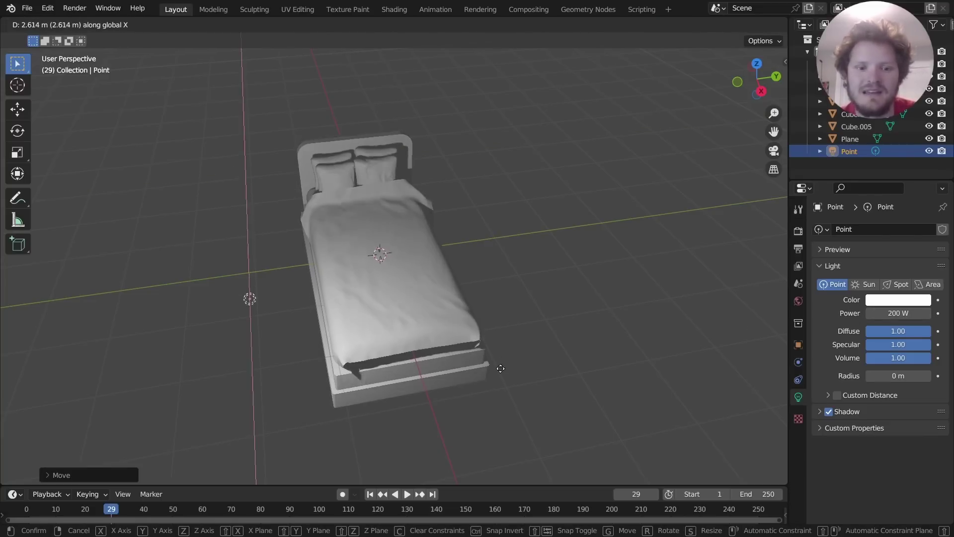
click(465, 336)
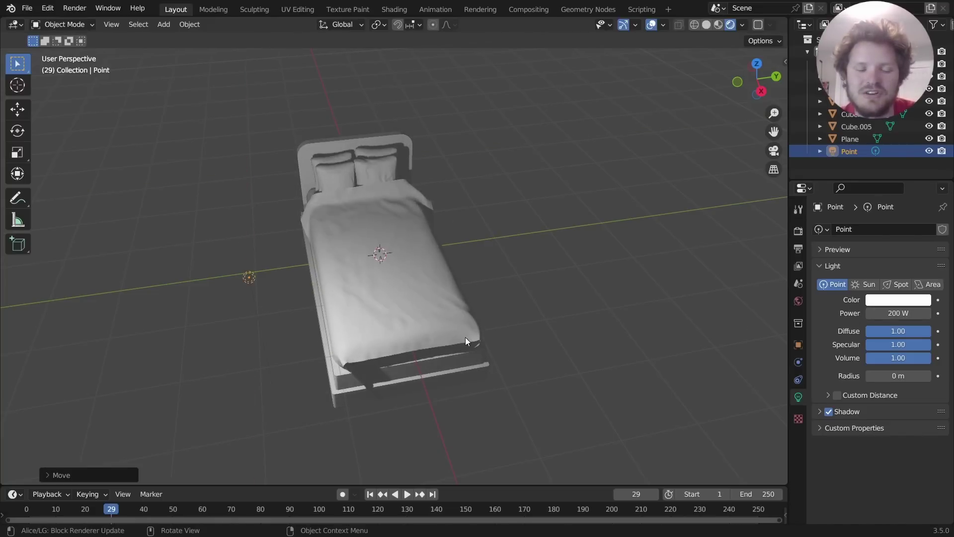
middle_drag(465, 337, 411, 315)
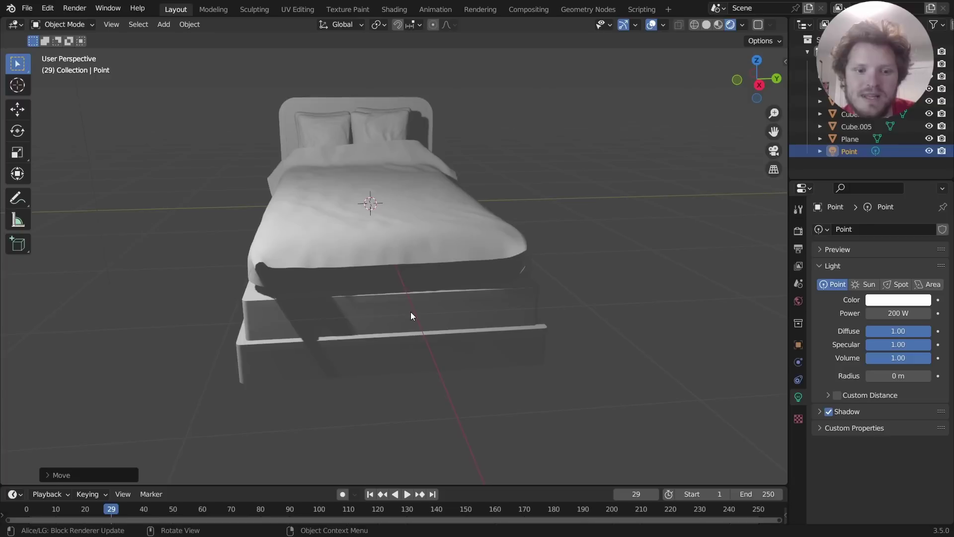
Add two centred vertical loop cuts on the bed frame, through the upper and lower steps
click(411, 315)
key(Tab)
key(ctrl+r)
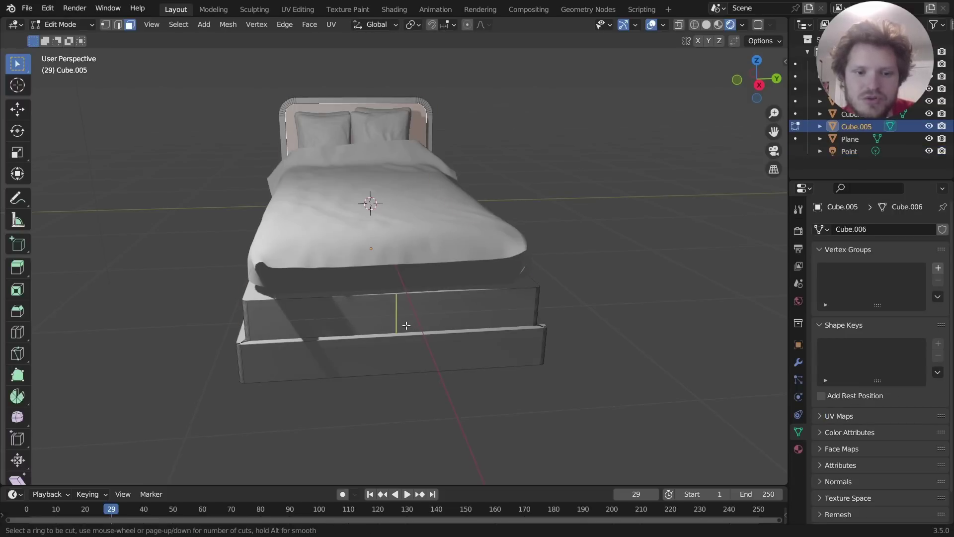
click(407, 325)
click(407, 325)
key(ctrl+r)
click(408, 365)
click(407, 365)
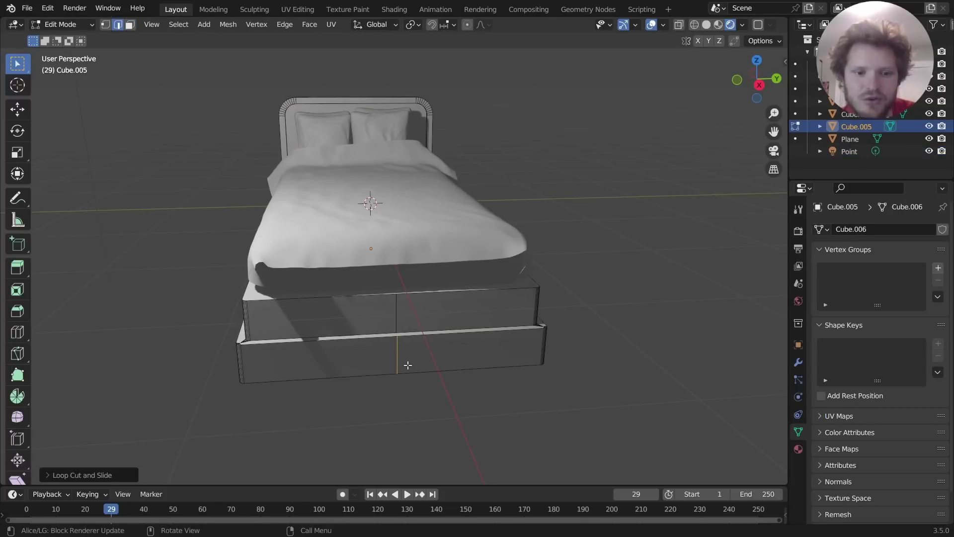
Bevel both new loops into a narrow two-segment strip
alt+shift+click(396, 313)
key(ctrl+b)
scroll(466, 310, up, 10)
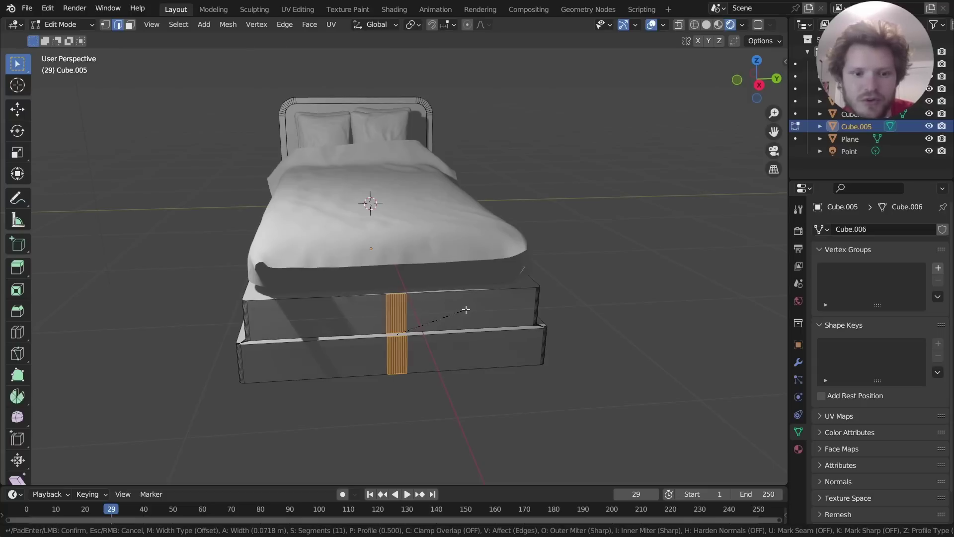
scroll(466, 310, down, 9)
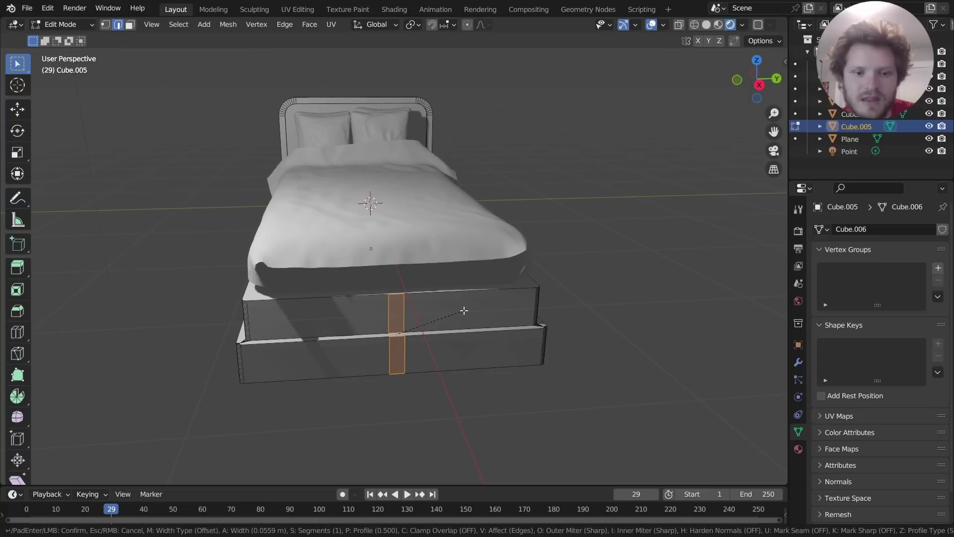
click(462, 310)
scroll(460, 309, up, 6)
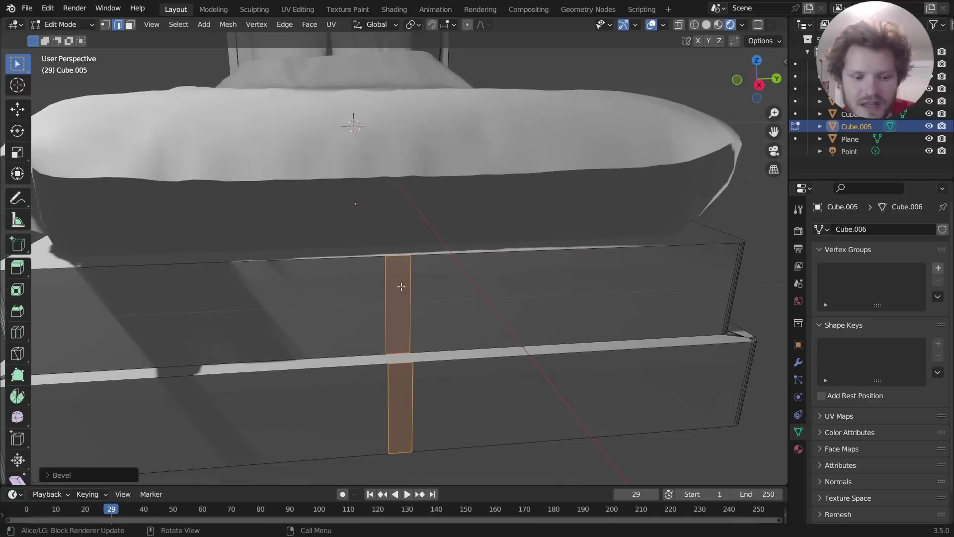
Extrude the strip along its normals and delete the notch's top face, then undo the attempt
key(alt+e)
click(446, 293)
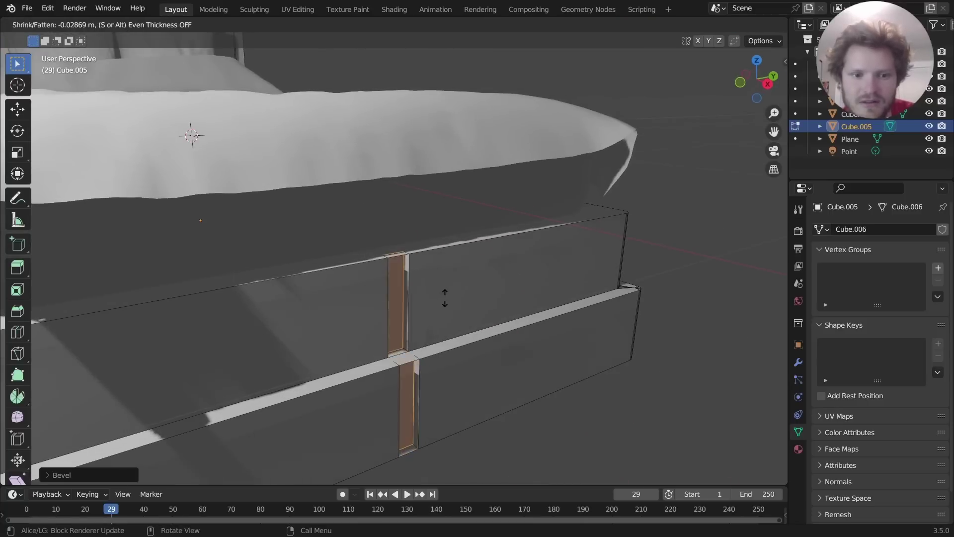
click(445, 299)
key(3)
click(402, 255)
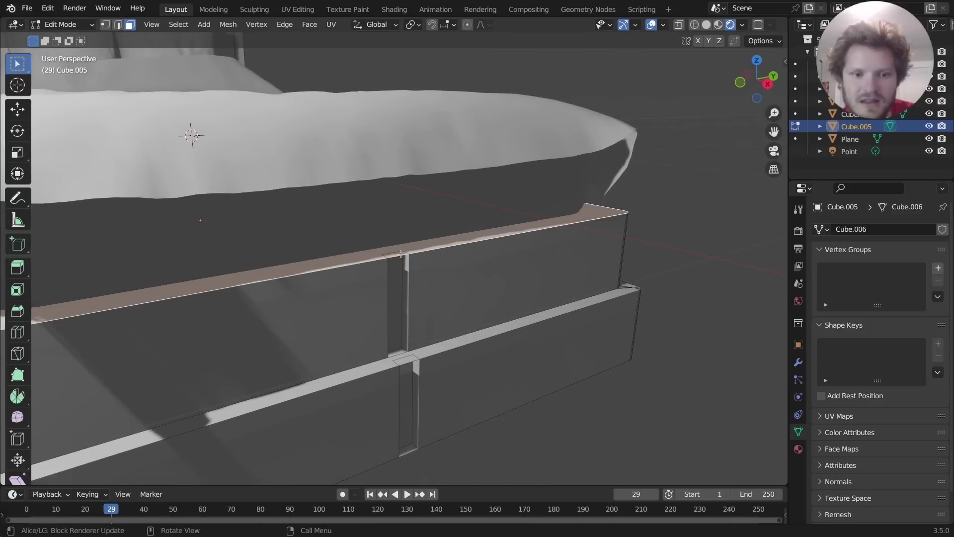
click(397, 255)
key(x)
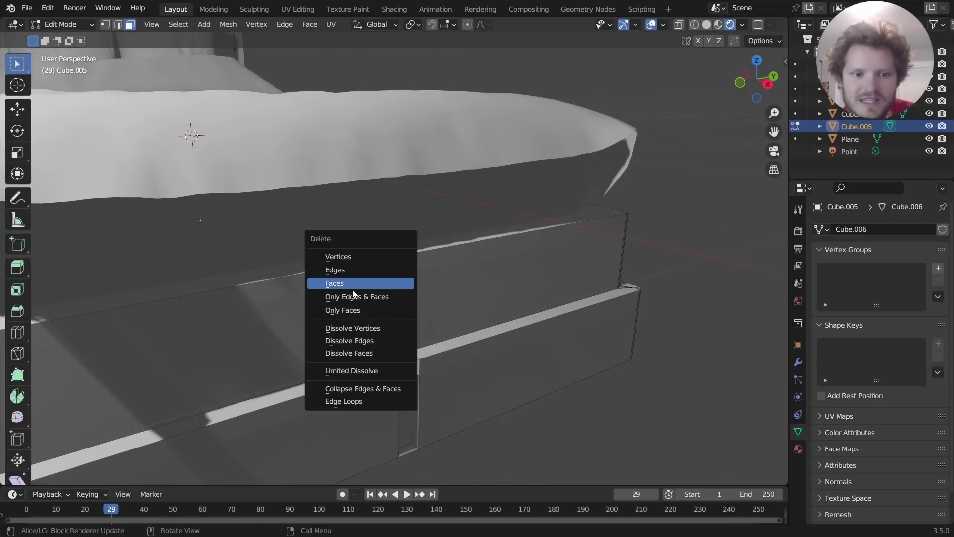
click(352, 287)
middle_drag(386, 290, 395, 304)
click(394, 257)
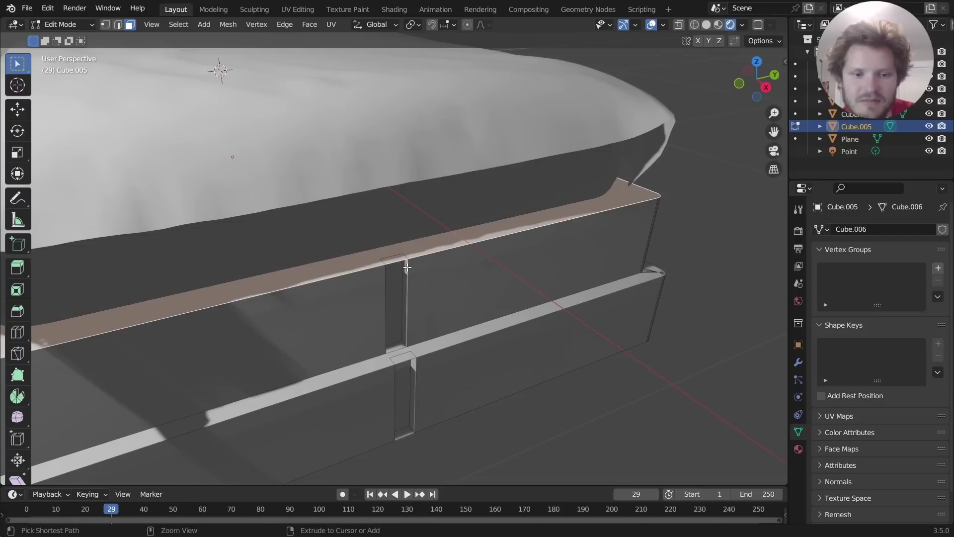
key(ctrl+z)
key(ctrl+z)
key(ctrl+z)
key(ctrl+z)
key(ctrl+z)
key(ctrl+z)
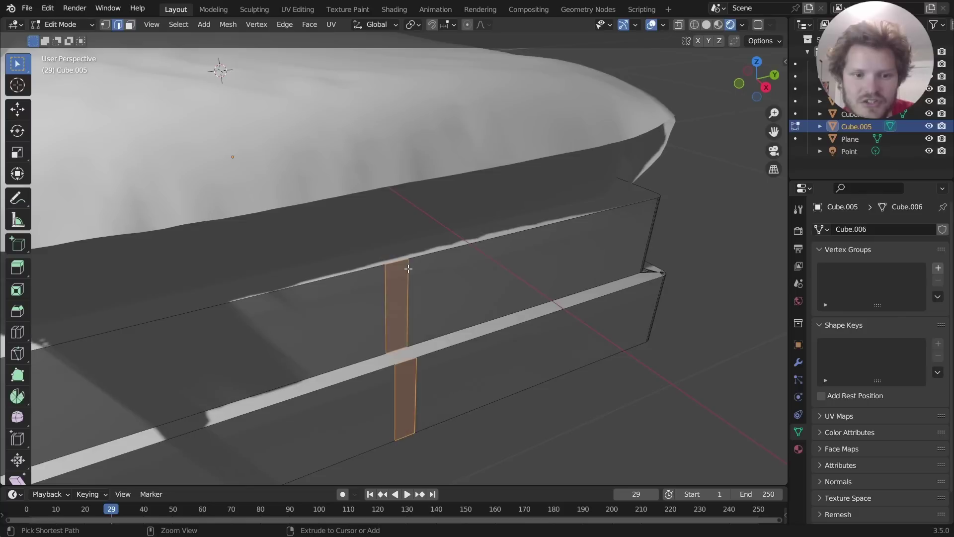
Re-extrude the strip faces outward along their normals to form the raised divider
key(alt+e)
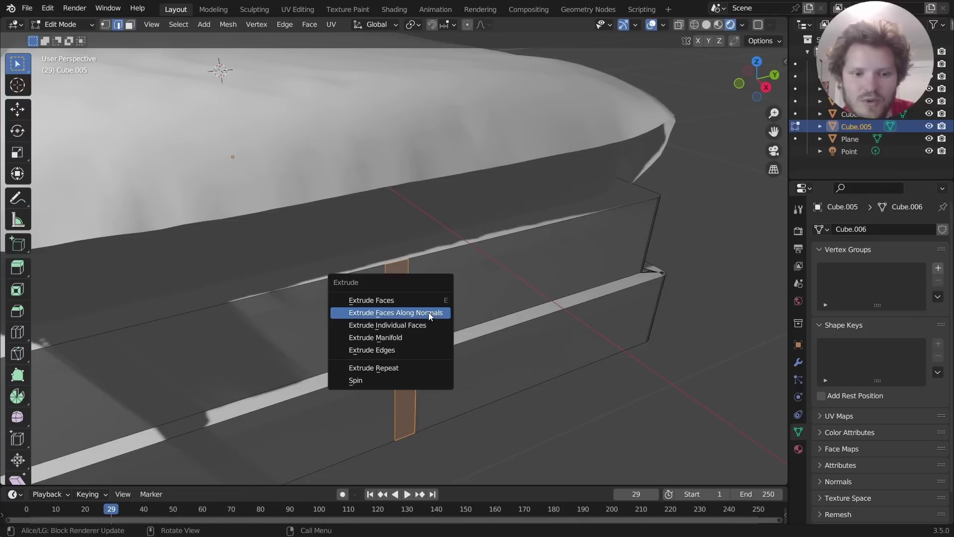
click(428, 312)
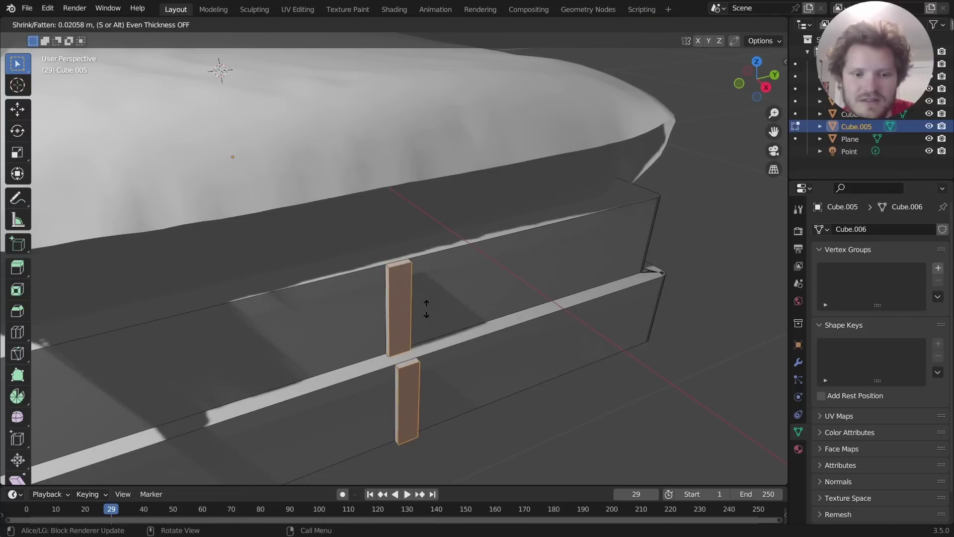
click(426, 308)
key(Tab)
scroll(404, 304, down, 5)
middle_drag(409, 291, 500, 273)
key(Tab)
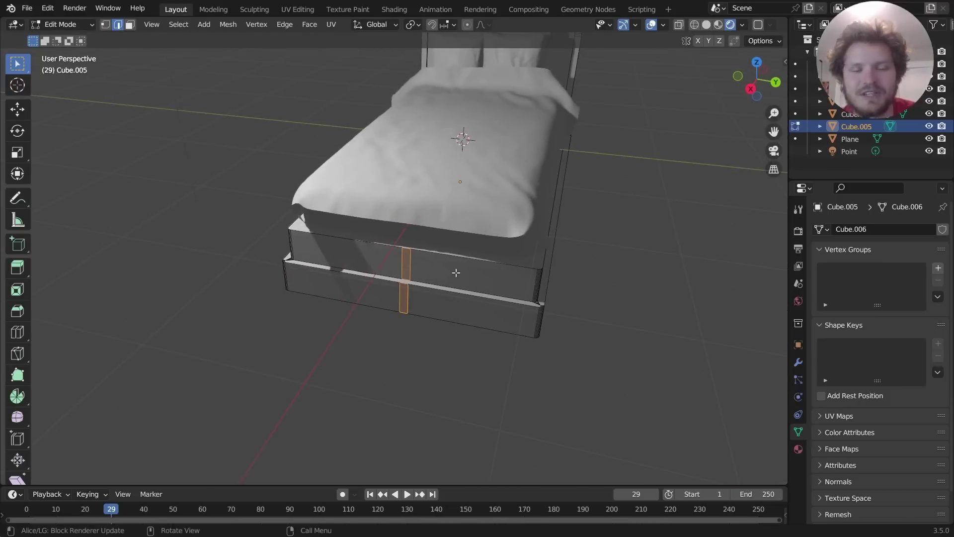
Leave Edit Mode, deselect the bed frame, and orbit to a higher view of the finished bed
scroll(457, 273, down, 4)
key(Tab)
scroll(449, 272, down, 2)
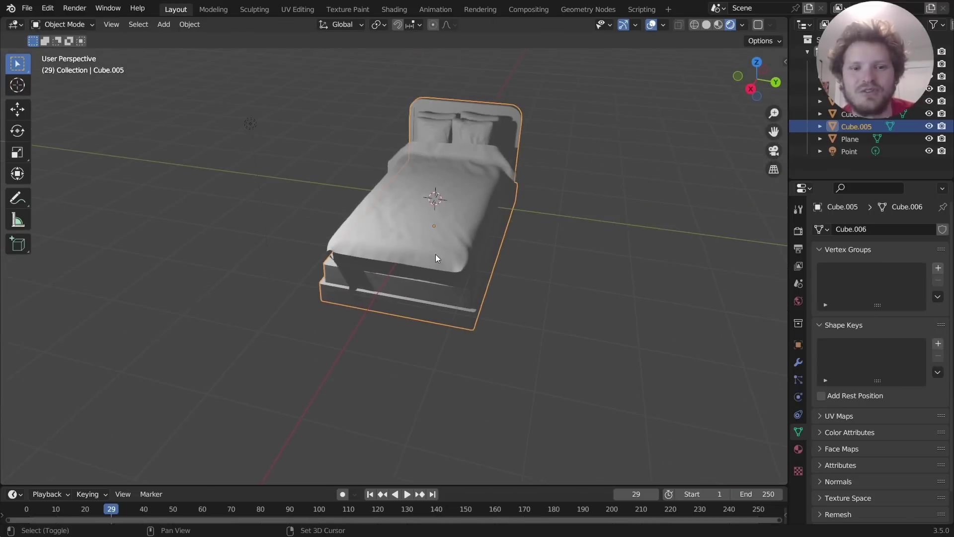
middle_drag(436, 254, 512, 281)
click(534, 267)
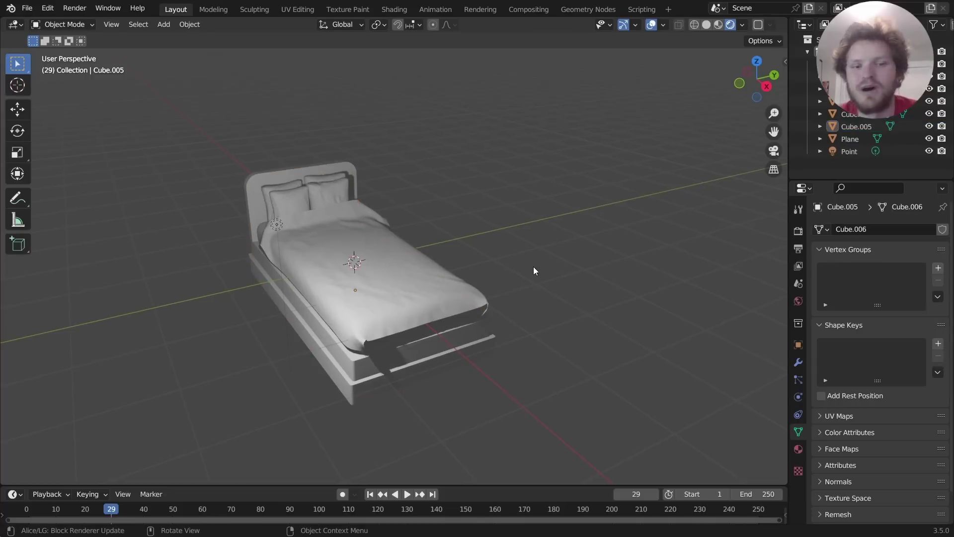
middle_drag(428, 201, 388, 207)
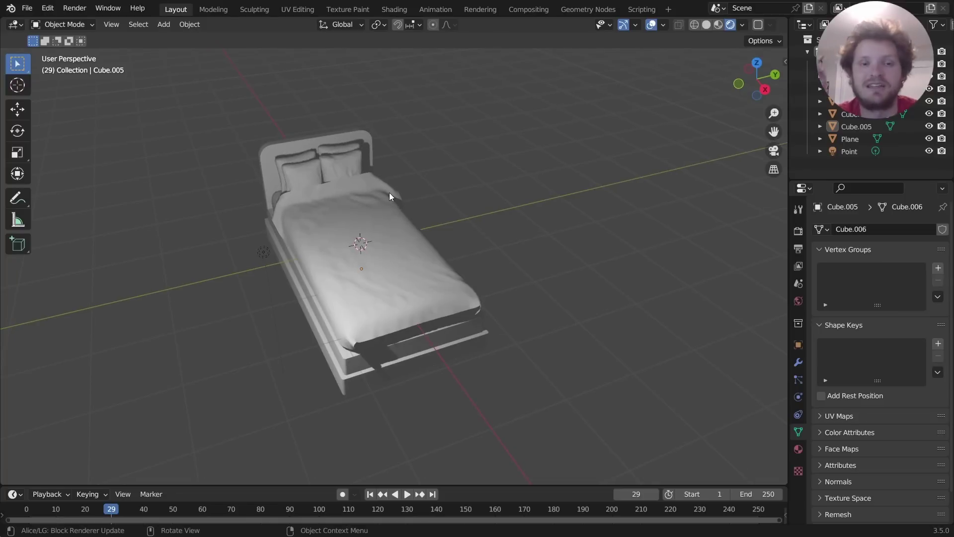